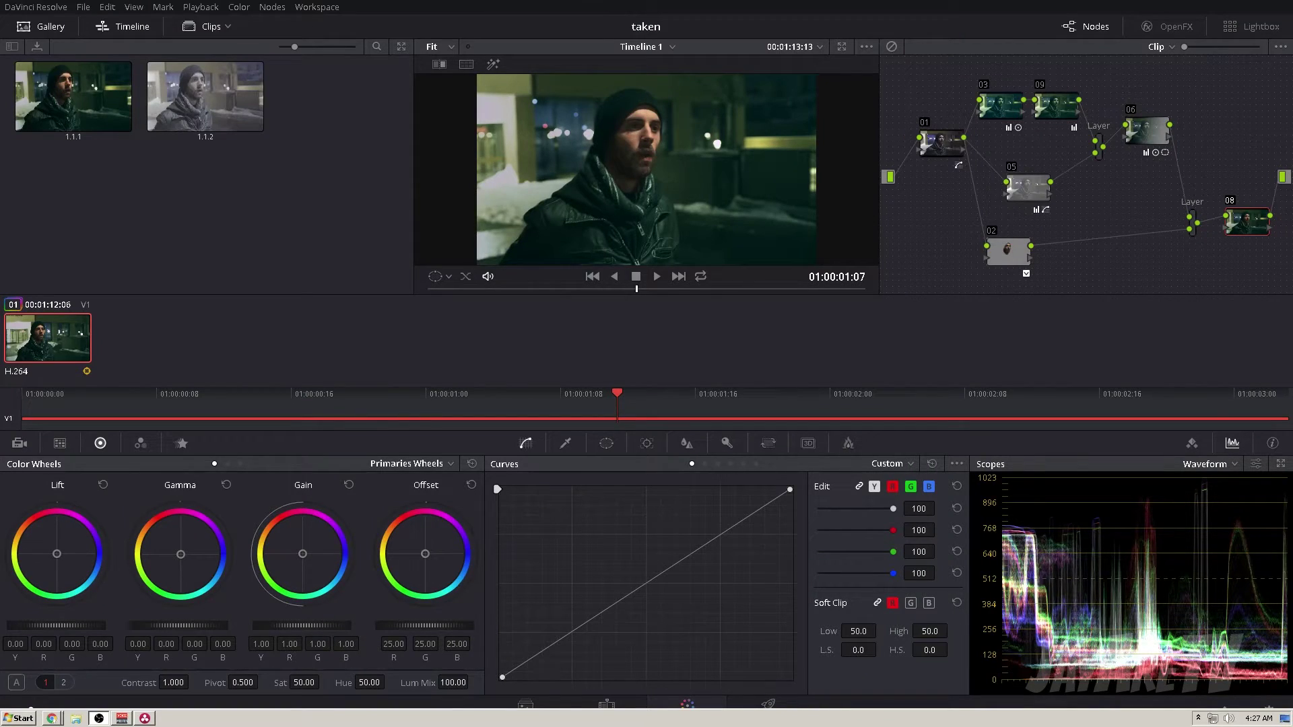
Step: View the Taken 2 reference still in the browser, and compare the clip with all nodes bypassed and enabled in the enlarged viewer
key("alt+Tab")
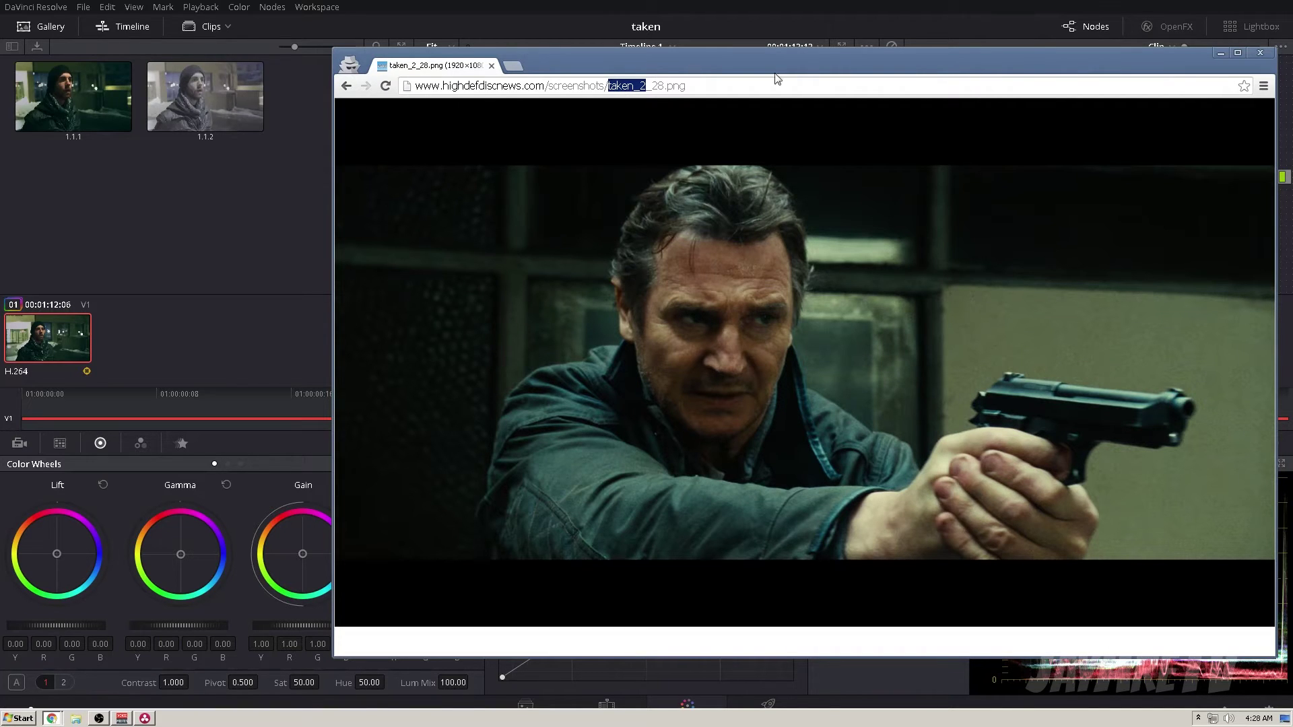
left_click(1220, 53)
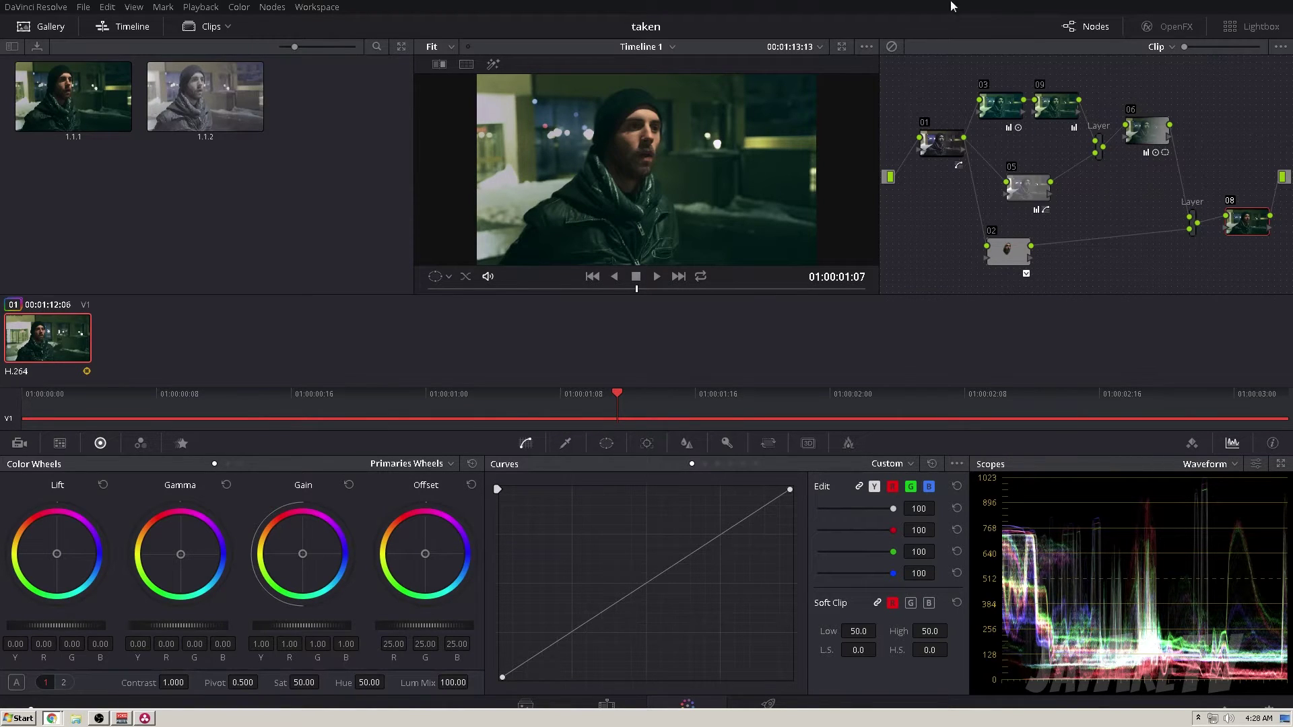
left_click(903, 13)
key("alt+d")
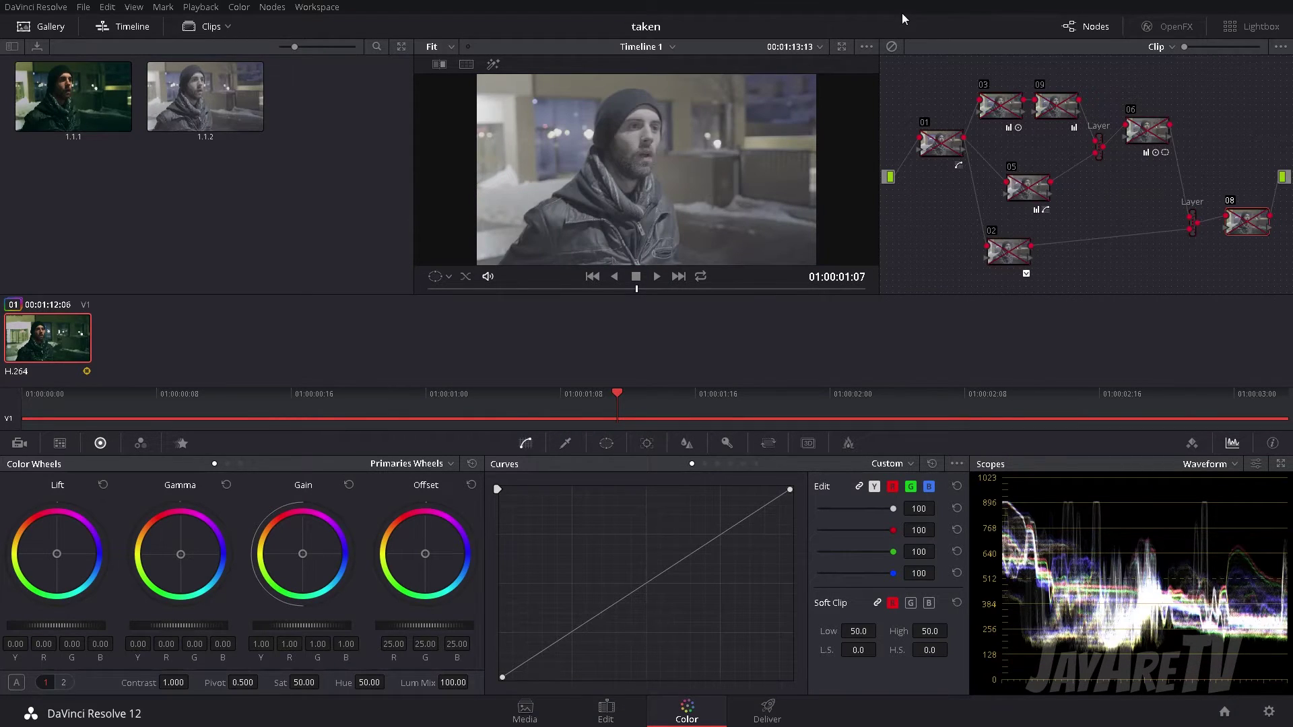
left_click(841, 47)
key("shift+d")
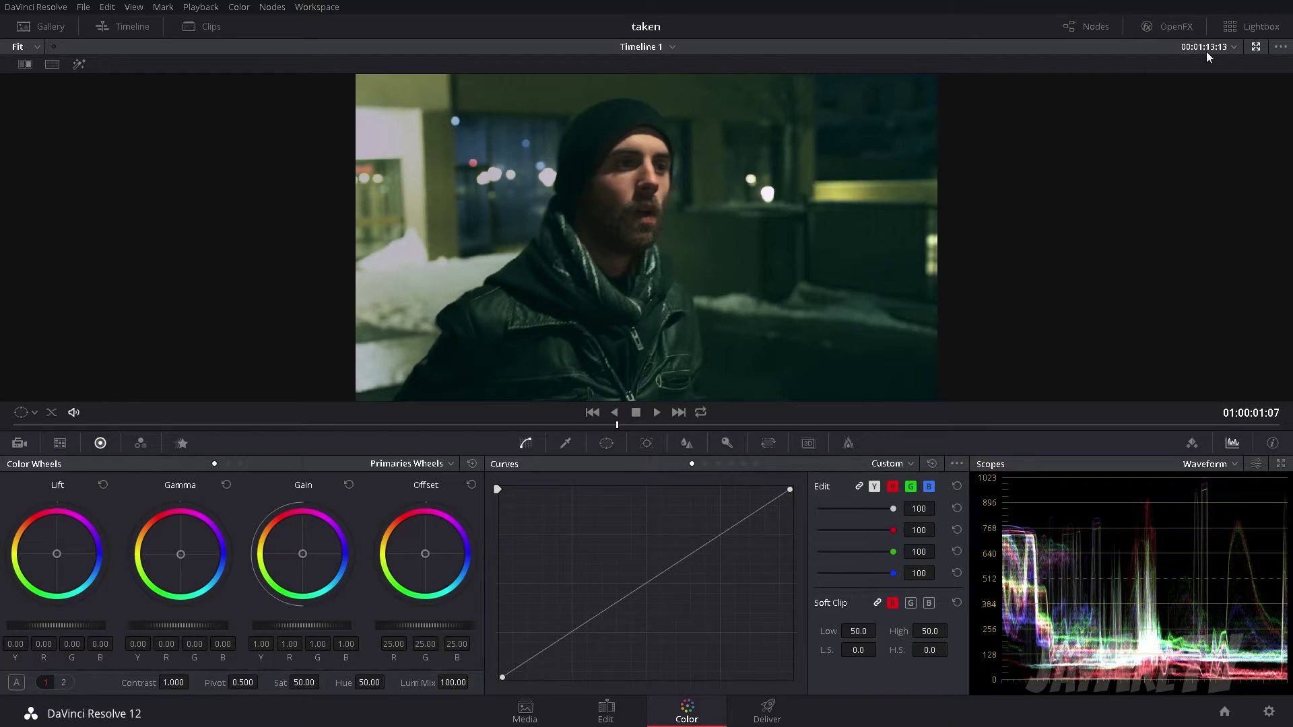
left_click(1256, 46)
Step: Switch the clip to its next grade version, add a serial node after node 01 and place it close beside it
left_click(253, 8)
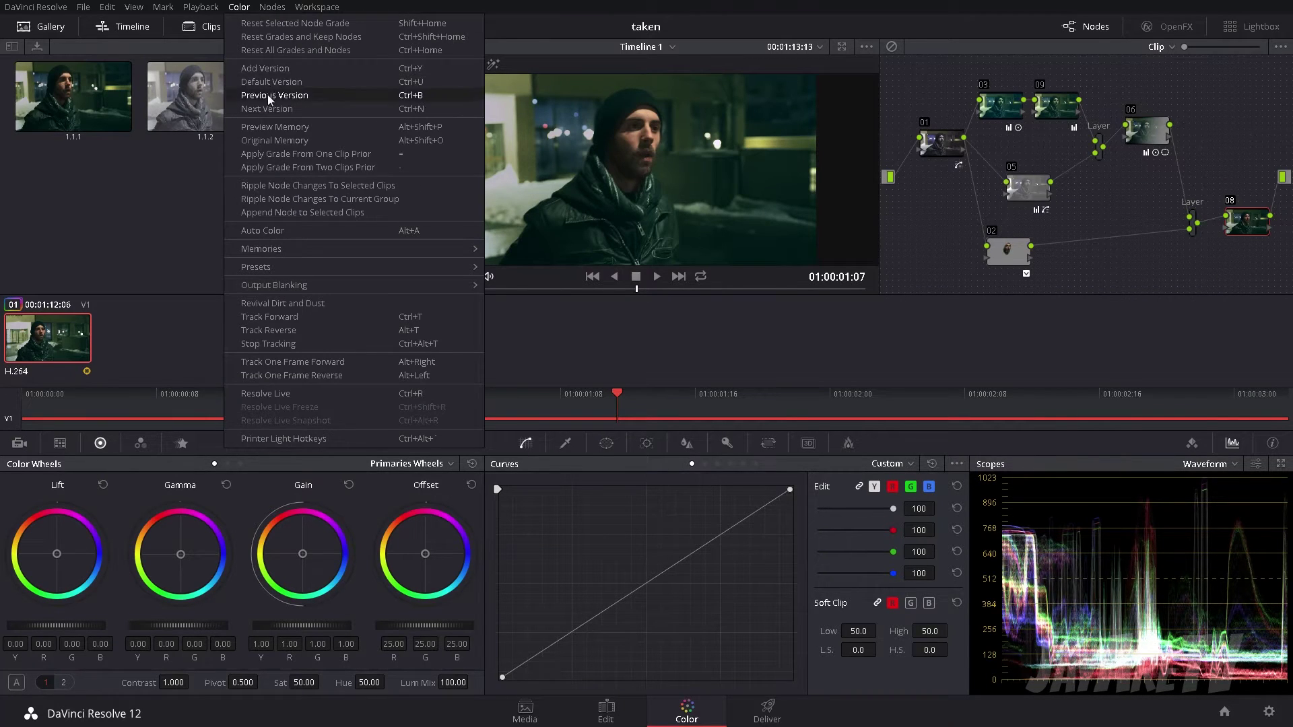
left_click(268, 108)
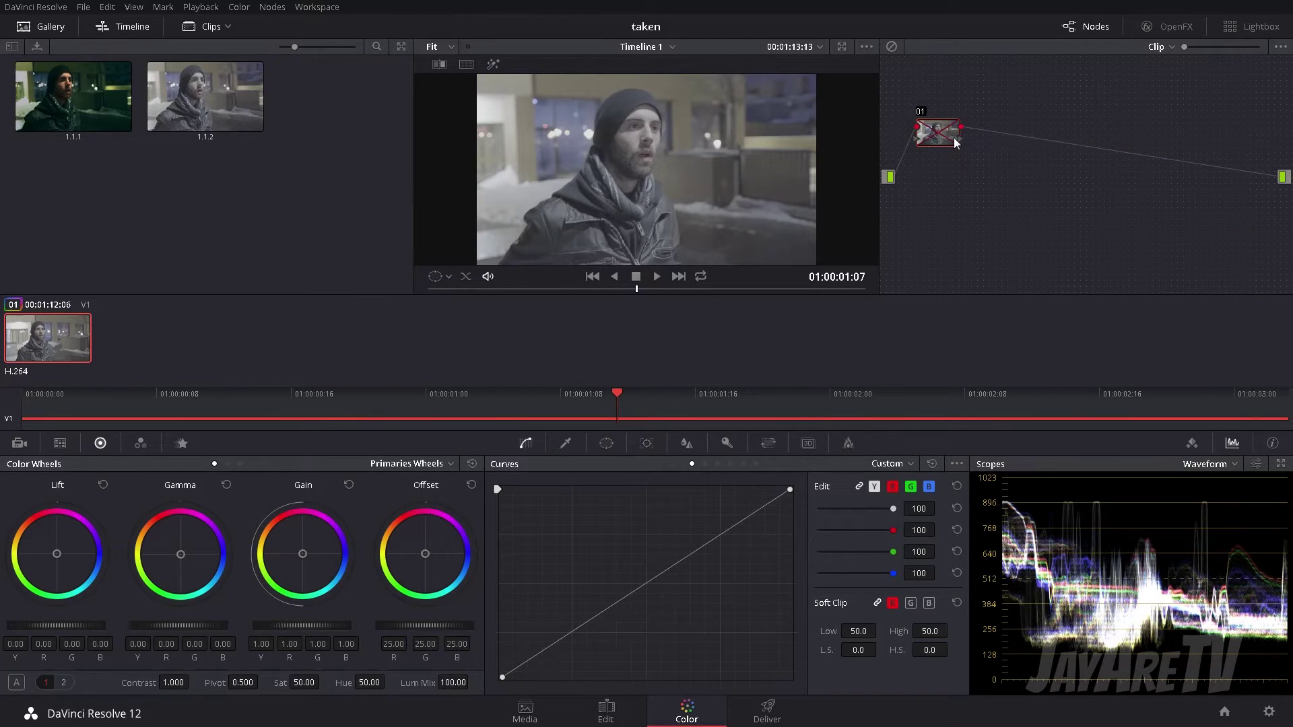
key("alt+s")
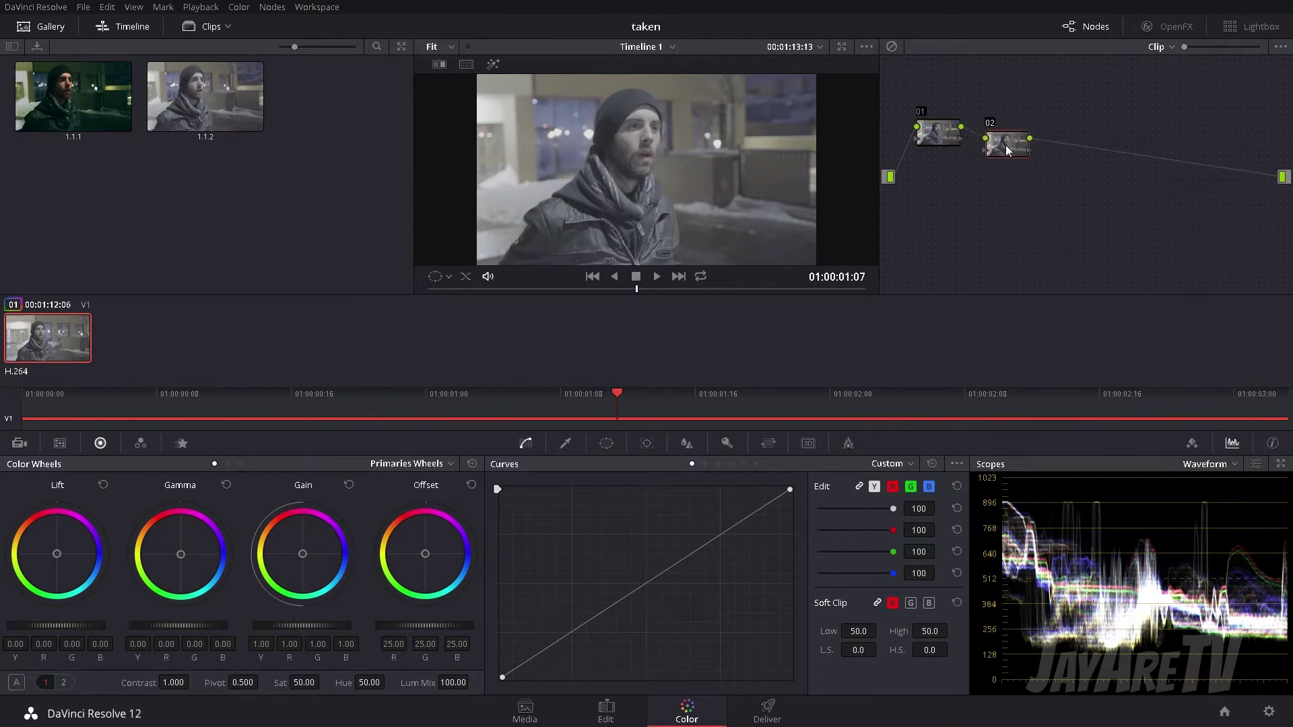
left_click(271, 8)
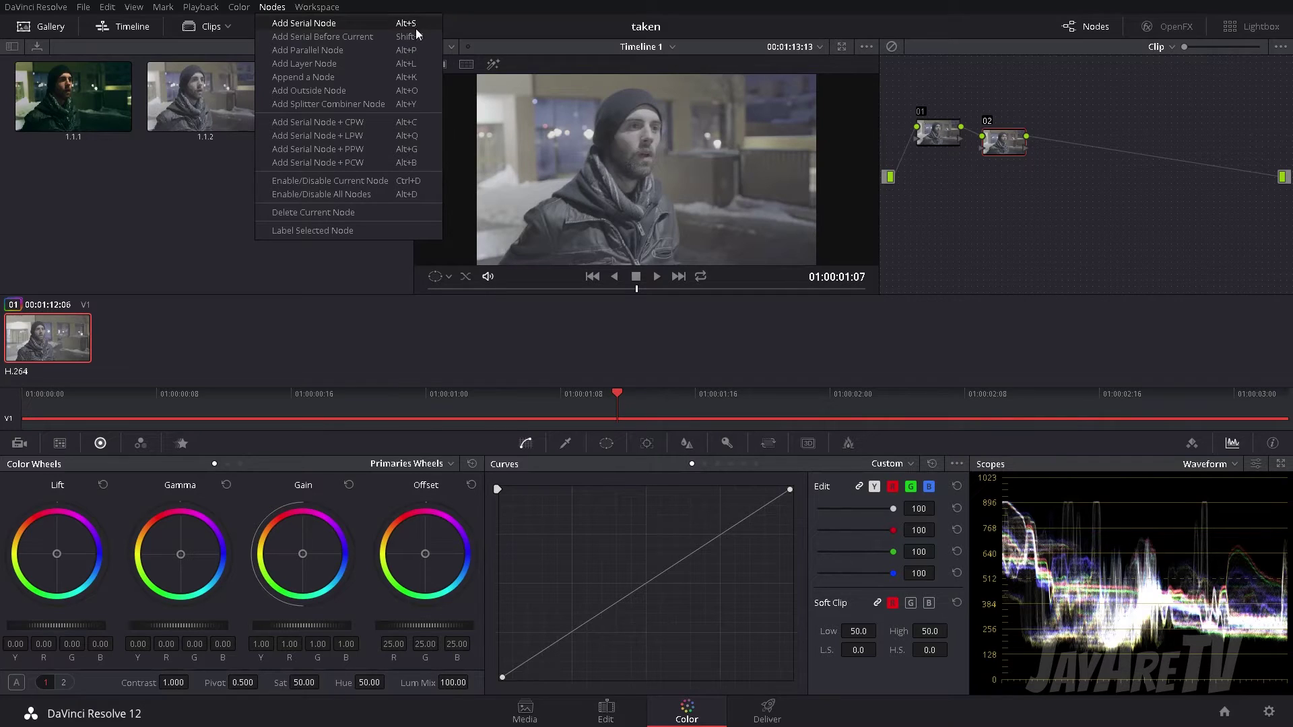
mouse_move(1010, 147)
left_mouse_down()
mouse_move(1028, 135)
mouse_move(1009, 139)
left_mouse_up()
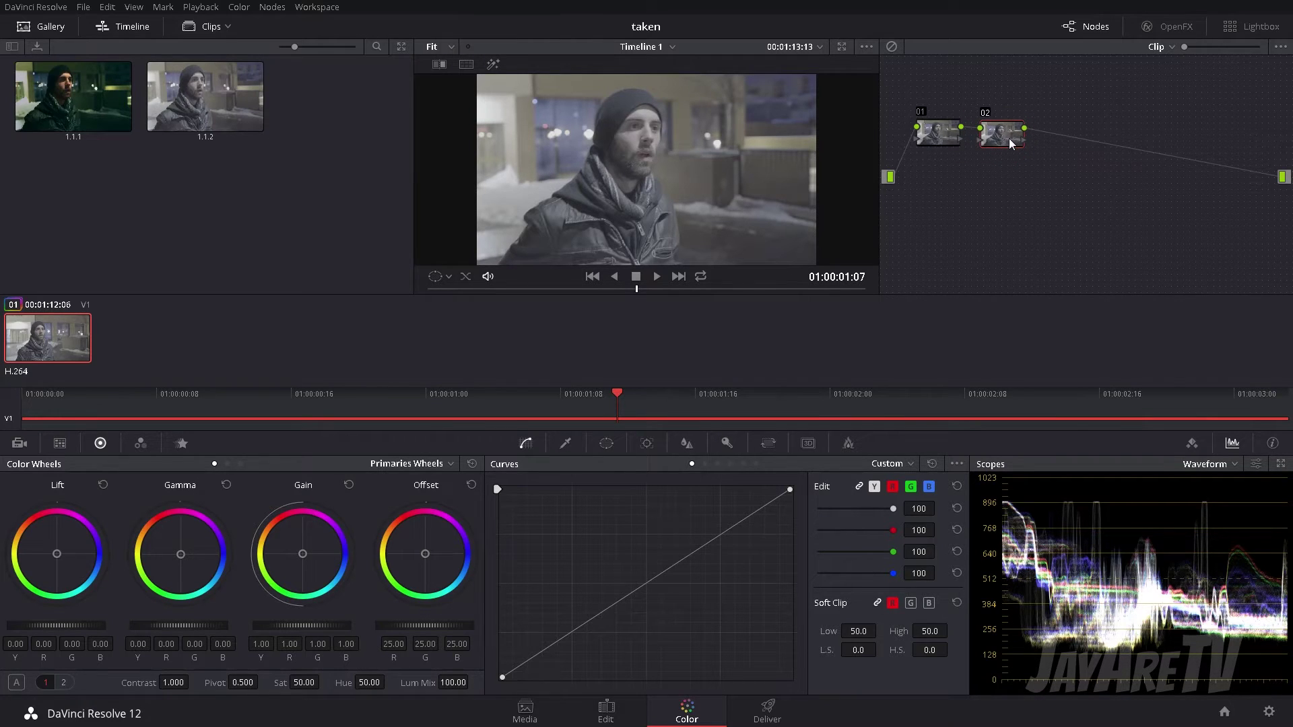
Step: Add a layer node below node 02 and arrange both branches and the layer mixer compactly around node 01
left_click(272, 7)
mouse_move(272, 8)
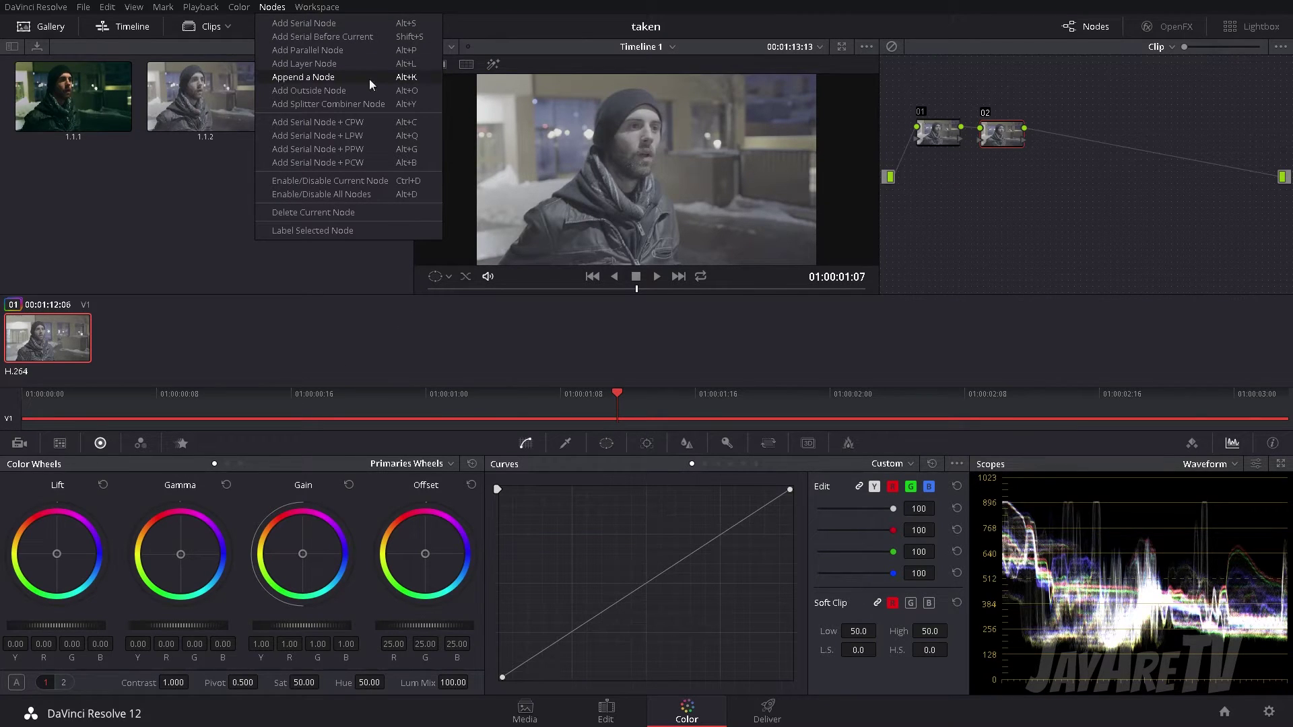
left_click(348, 63)
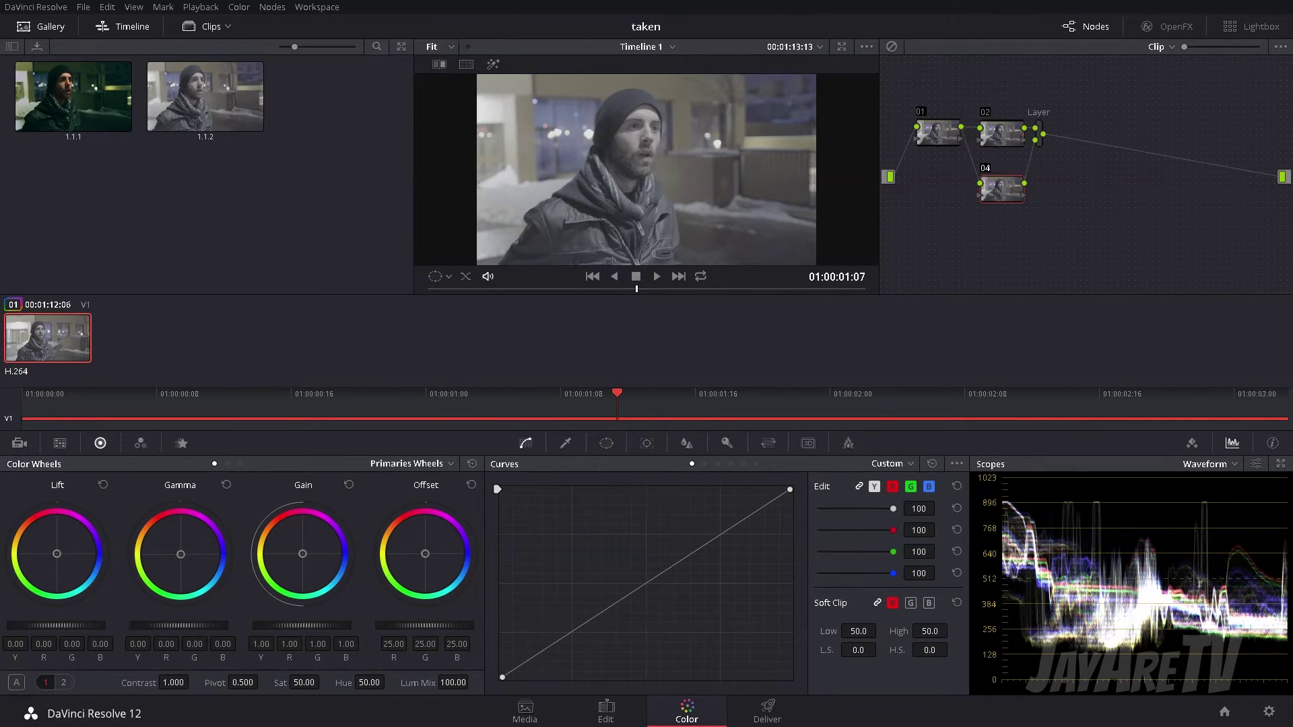
left_click_drag(1075, 182, 1096, 164)
left_click_drag(1005, 137, 1012, 111)
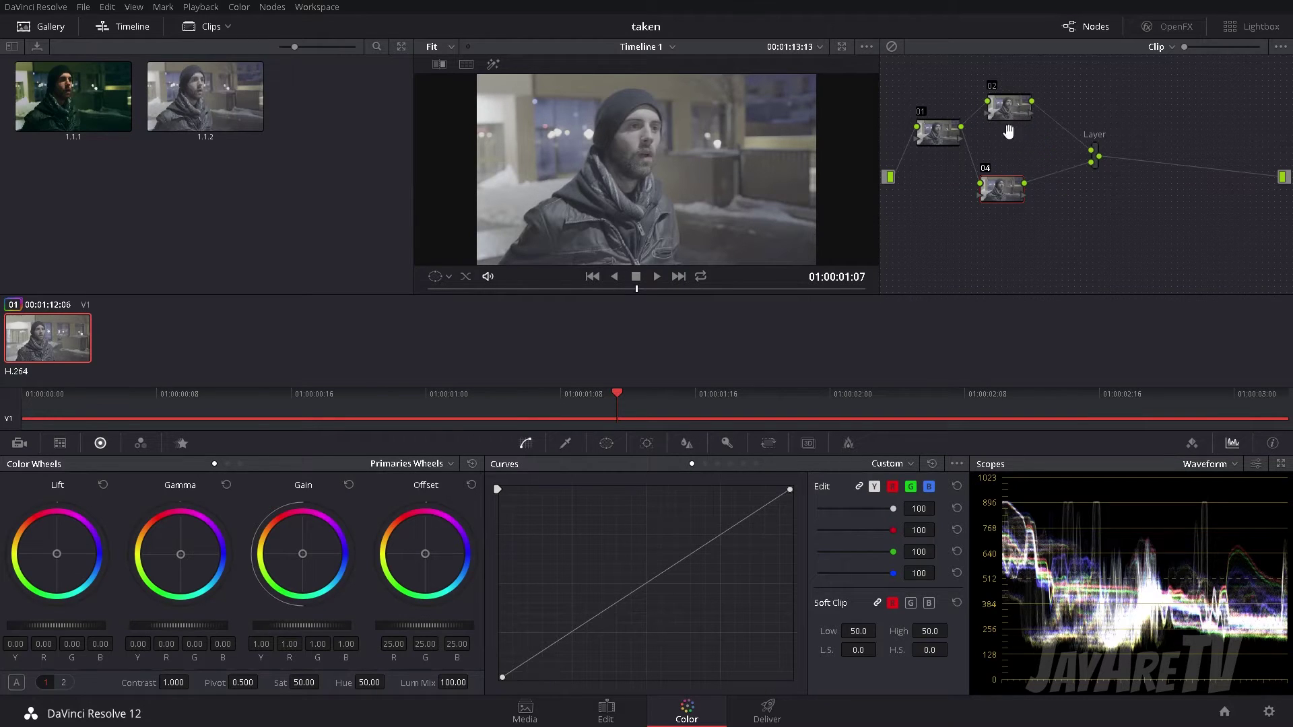
left_click_drag(1006, 181, 1016, 155)
left_click_drag(1092, 168, 1069, 143)
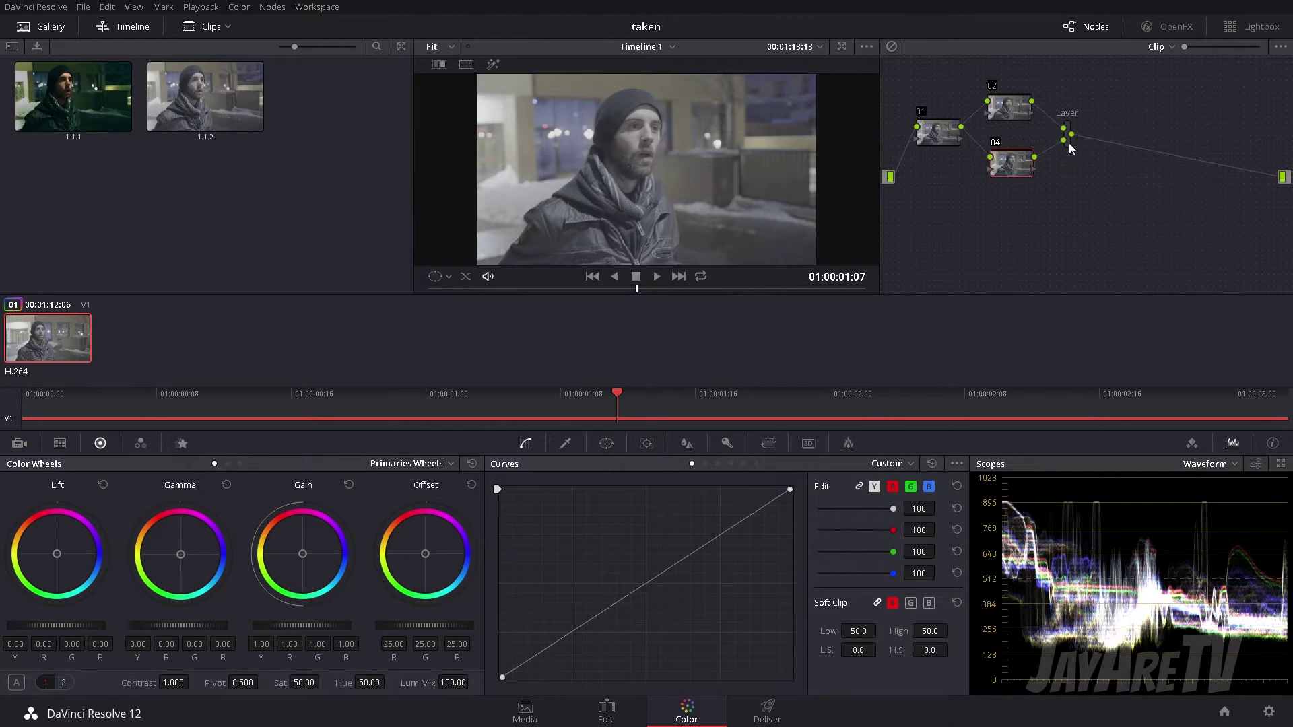
Step: Set the layer mixer's composite mode to Overlay and add a serial node after it, placed slightly lower
right_click(1068, 144)
mouse_move(1137, 208)
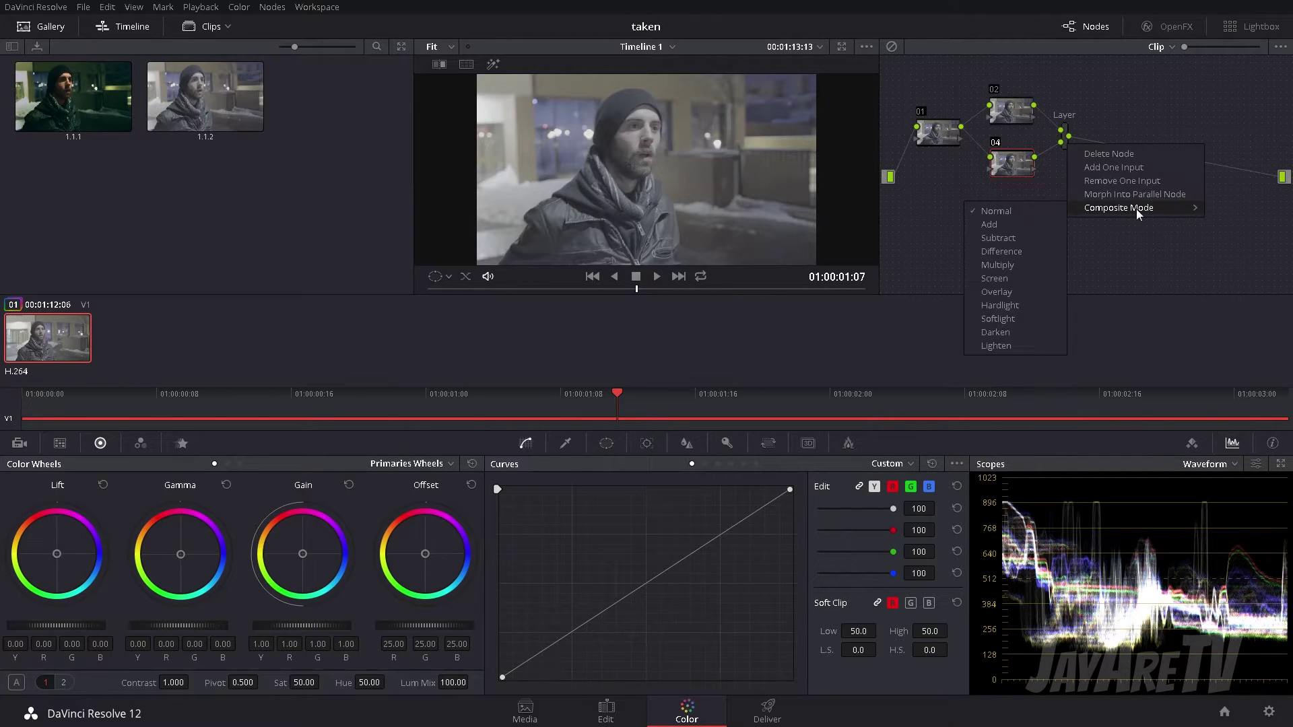
left_click(997, 291)
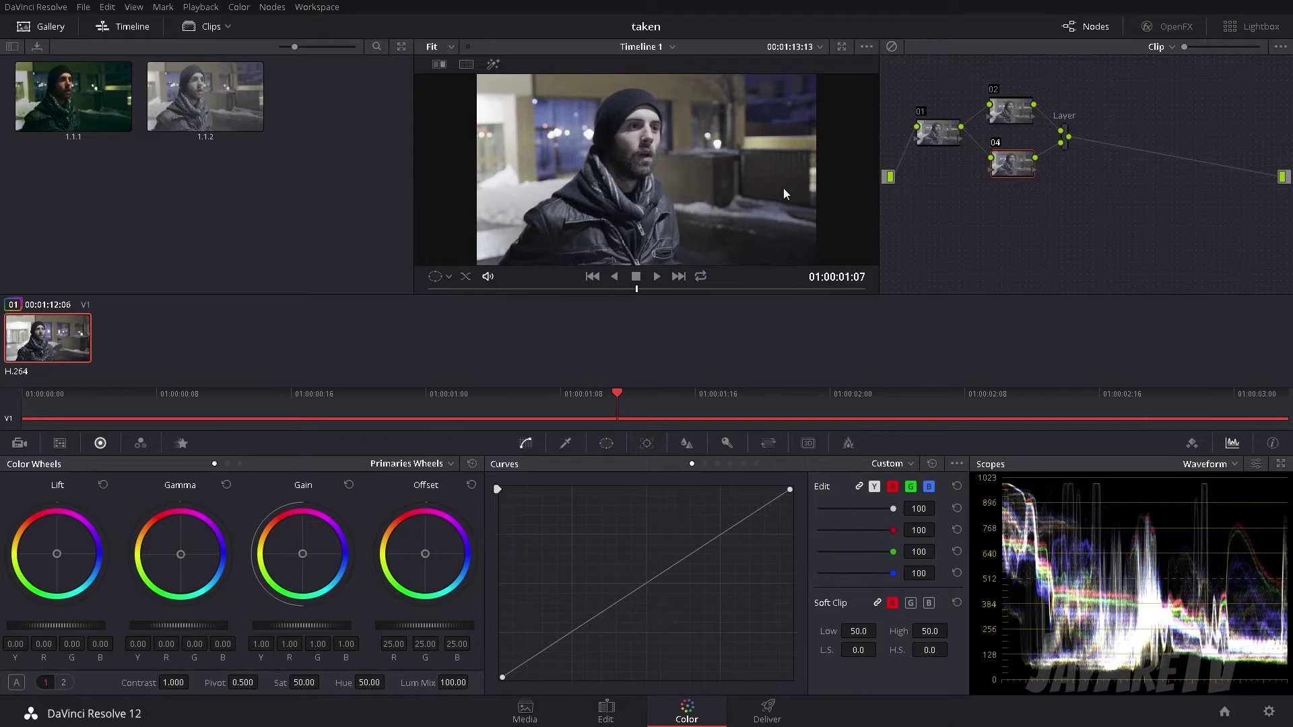
left_click(1067, 149)
key("alt+s")
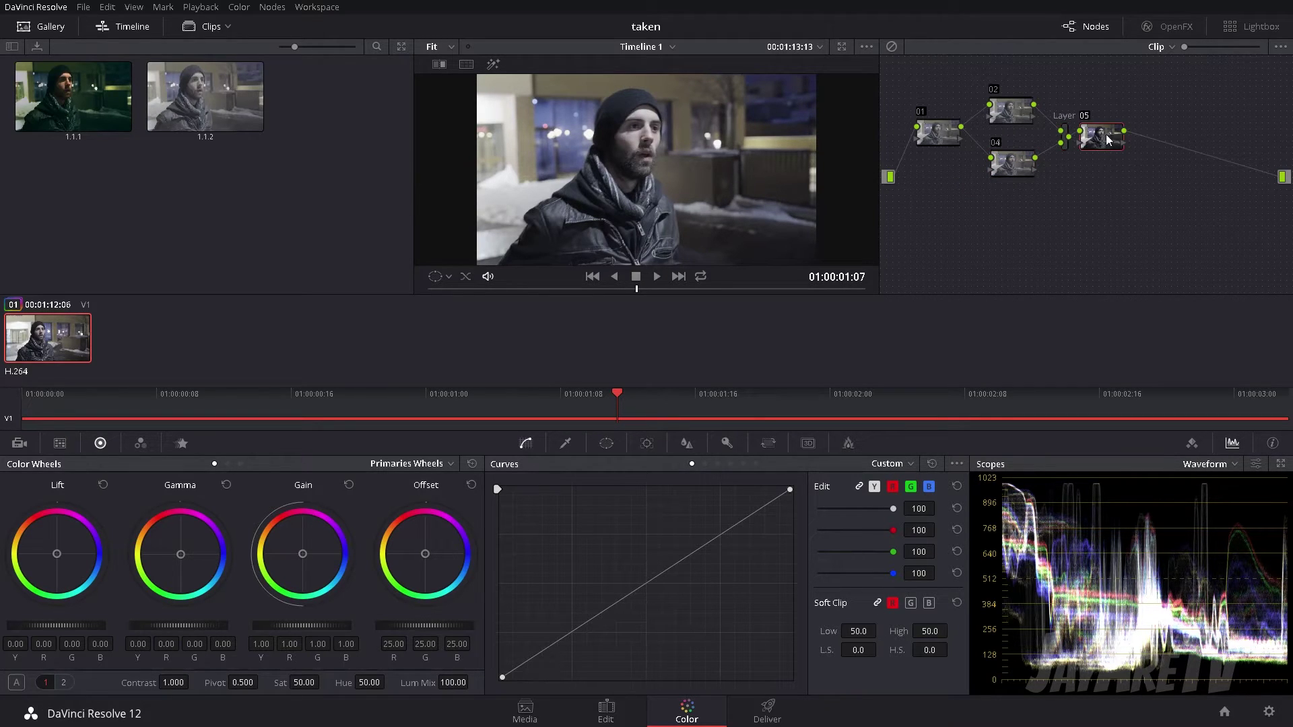
left_click_drag(1106, 139, 1118, 172)
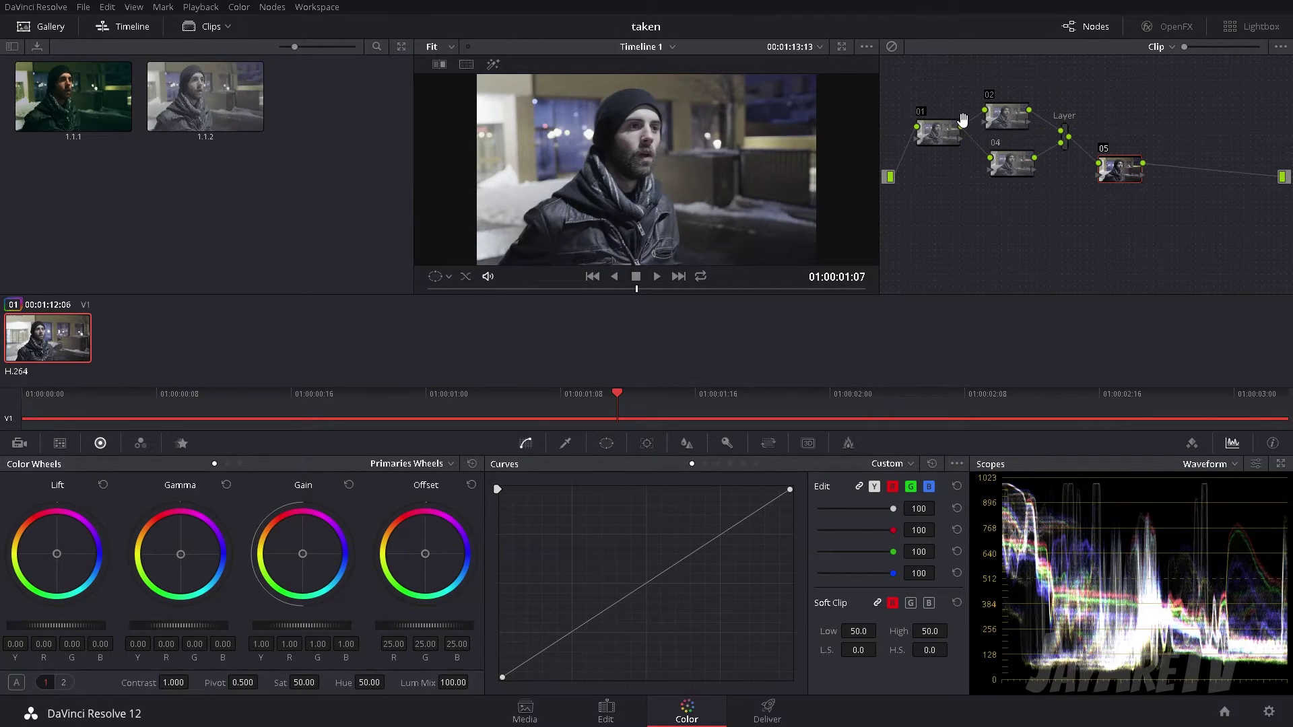
Step: Tint node 02 with gain R 1.01, G 1.03, B 0.67, gamma R -0.03, G 0.01, B 0.00 and lift R -0.06, G 0.01, B 0.10
left_click(1008, 113)
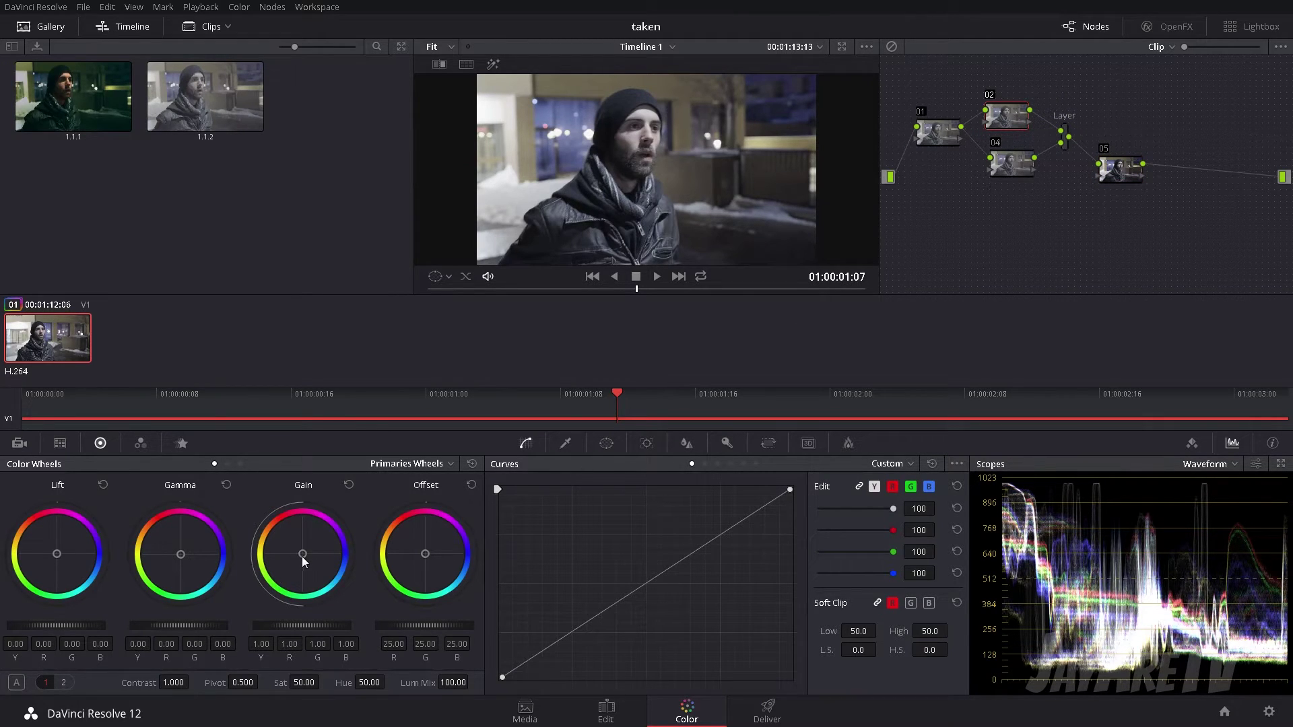
left_click_drag(303, 561, 257, 526)
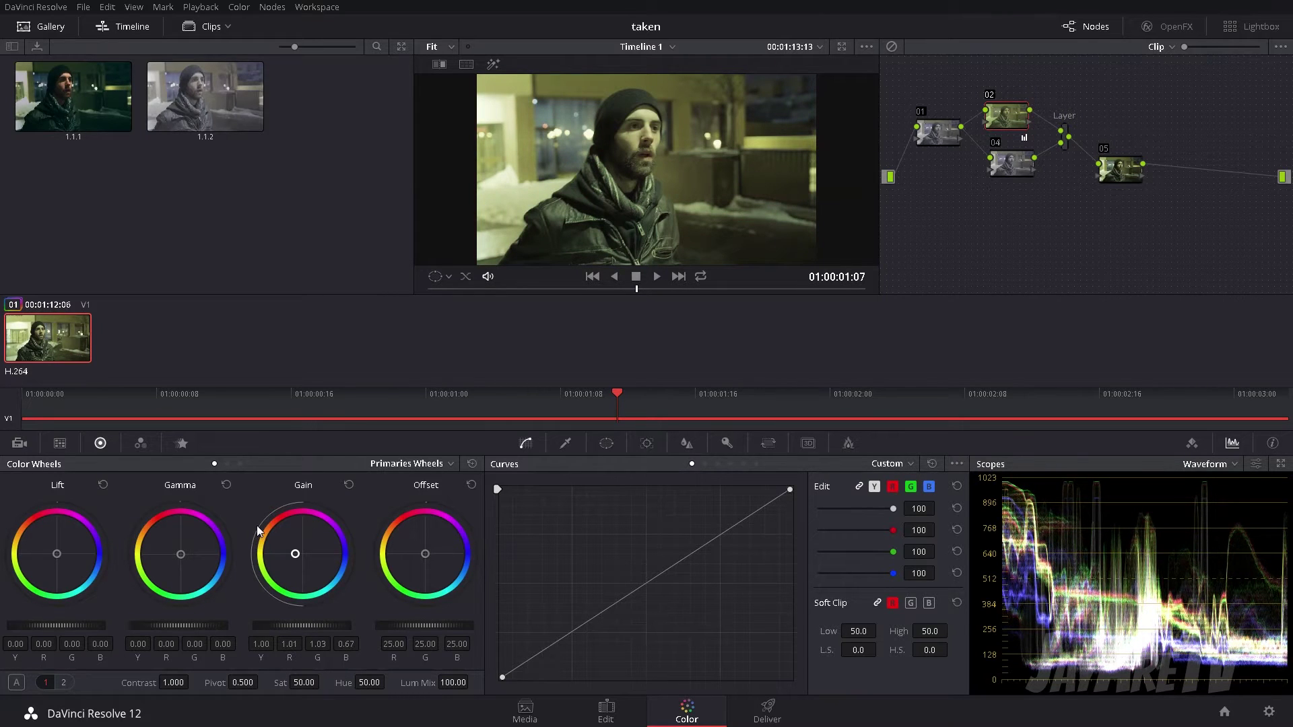
left_click_drag(180, 556, 164, 595)
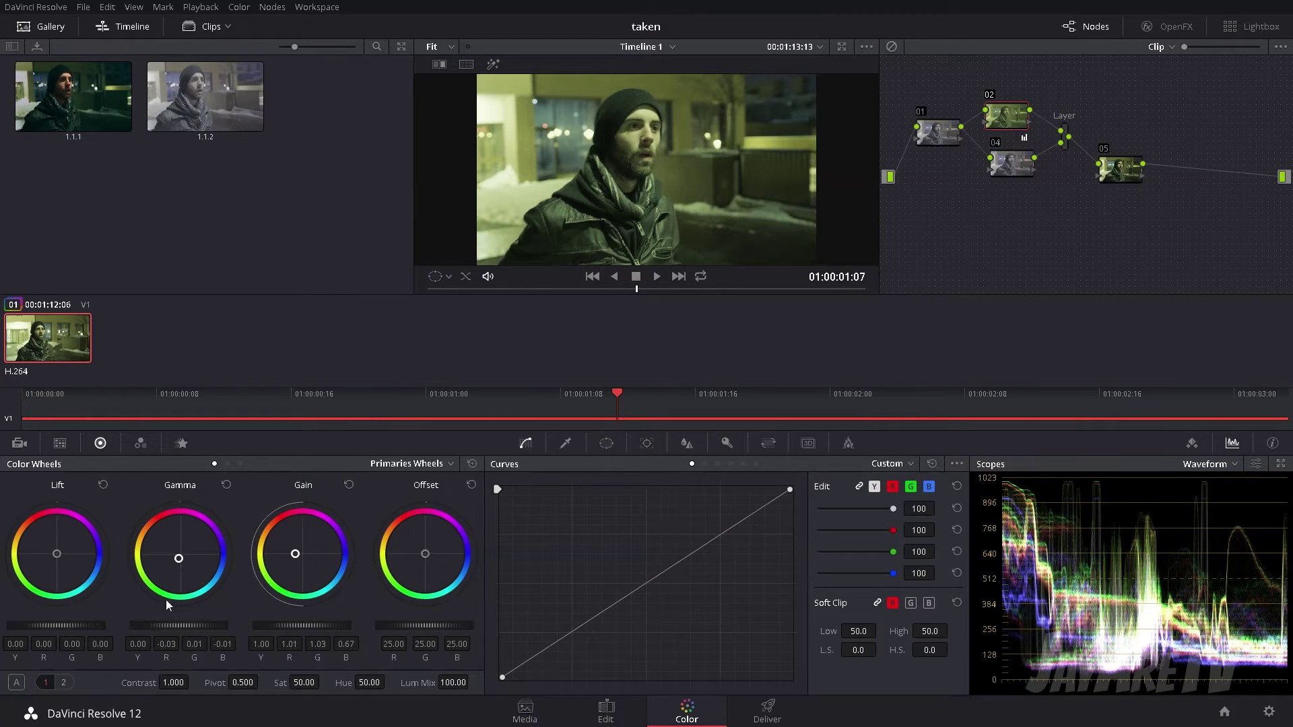
left_click_drag(56, 553, 94, 582)
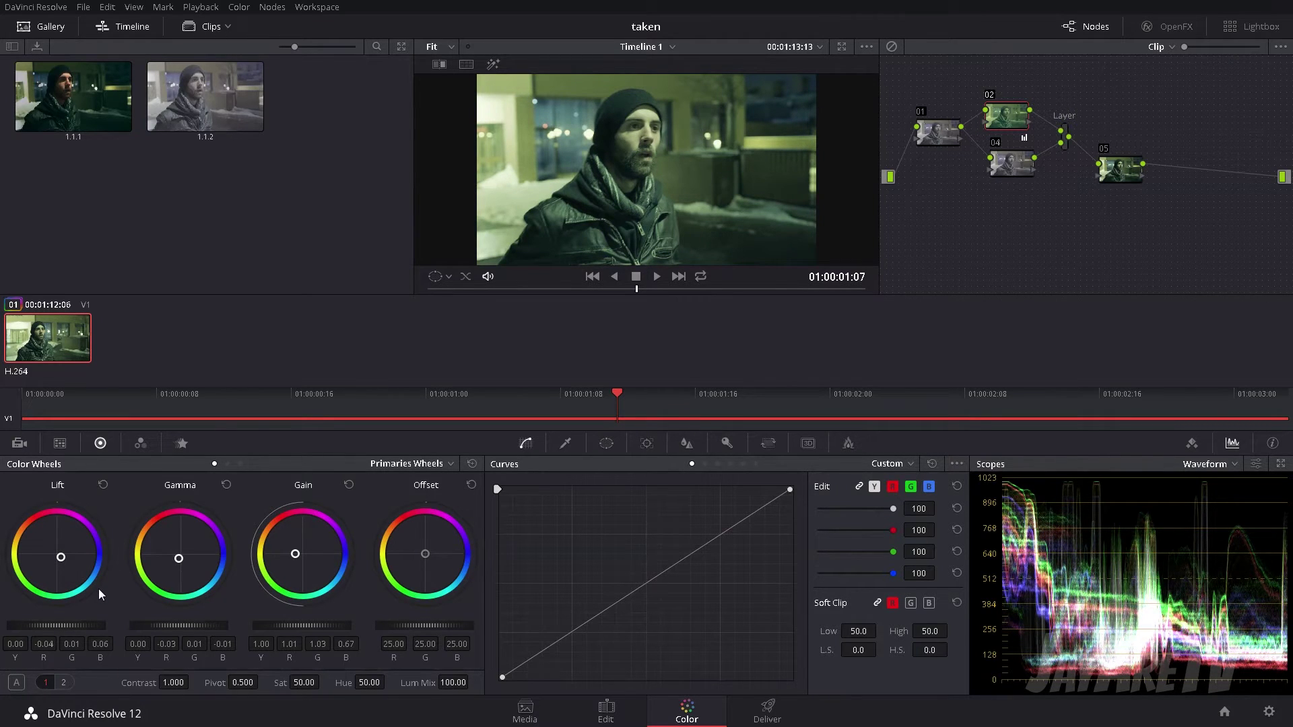
left_click_drag(61, 561, 68, 576)
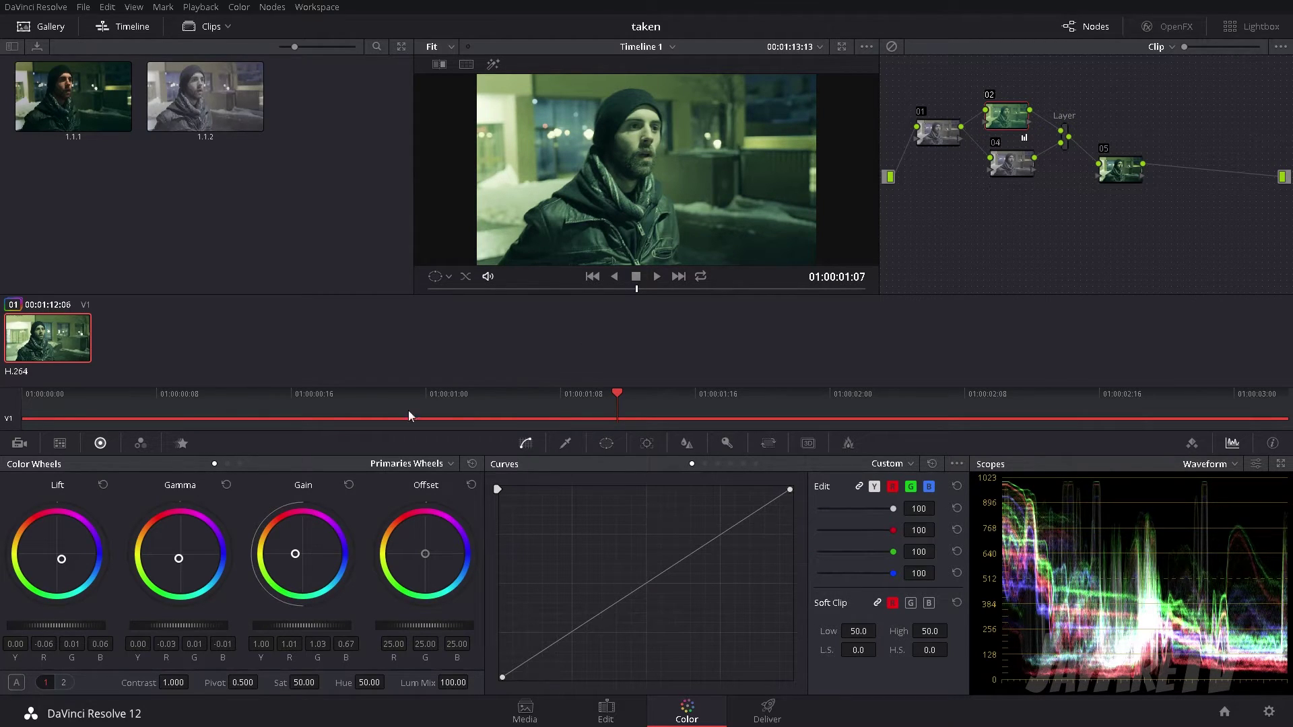
left_click_drag(179, 566, 202, 572)
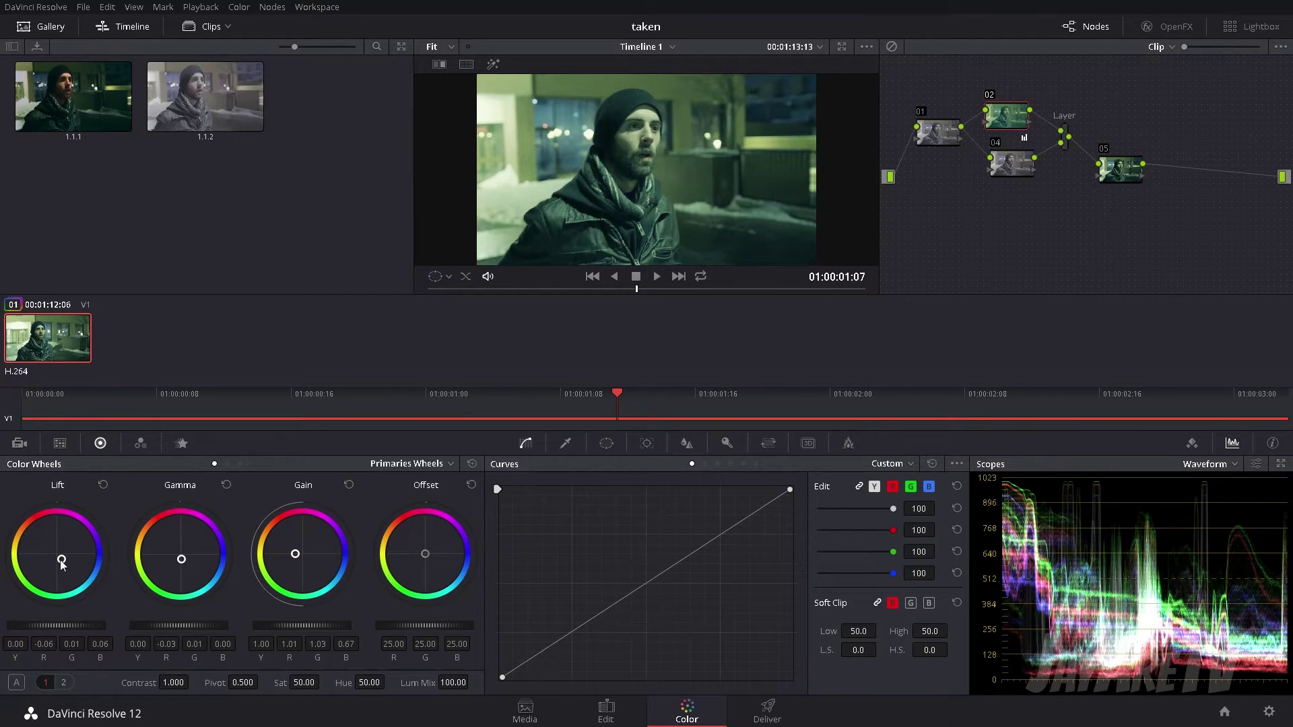
left_click_drag(67, 564, 86, 560)
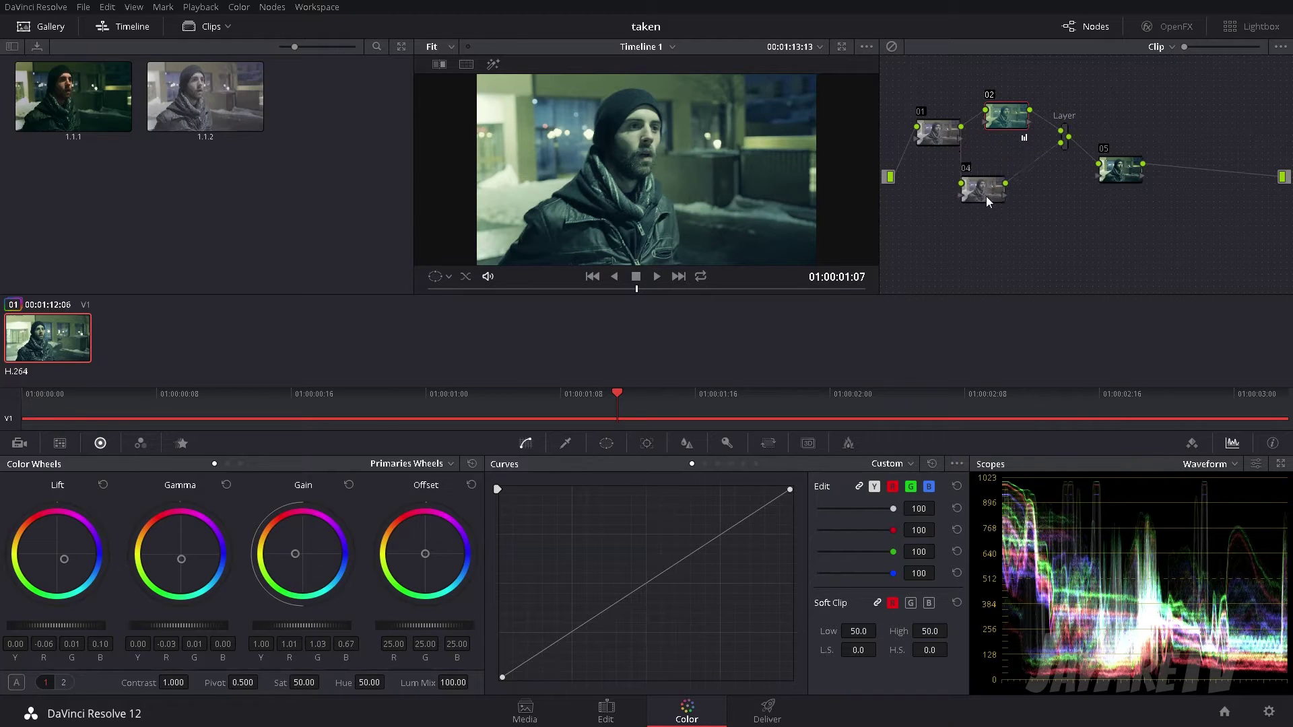
Step: Darken node 04 with a custom curve, pulling a shadow point and a highlight point below the diagonal
left_click_drag(986, 196, 1005, 191)
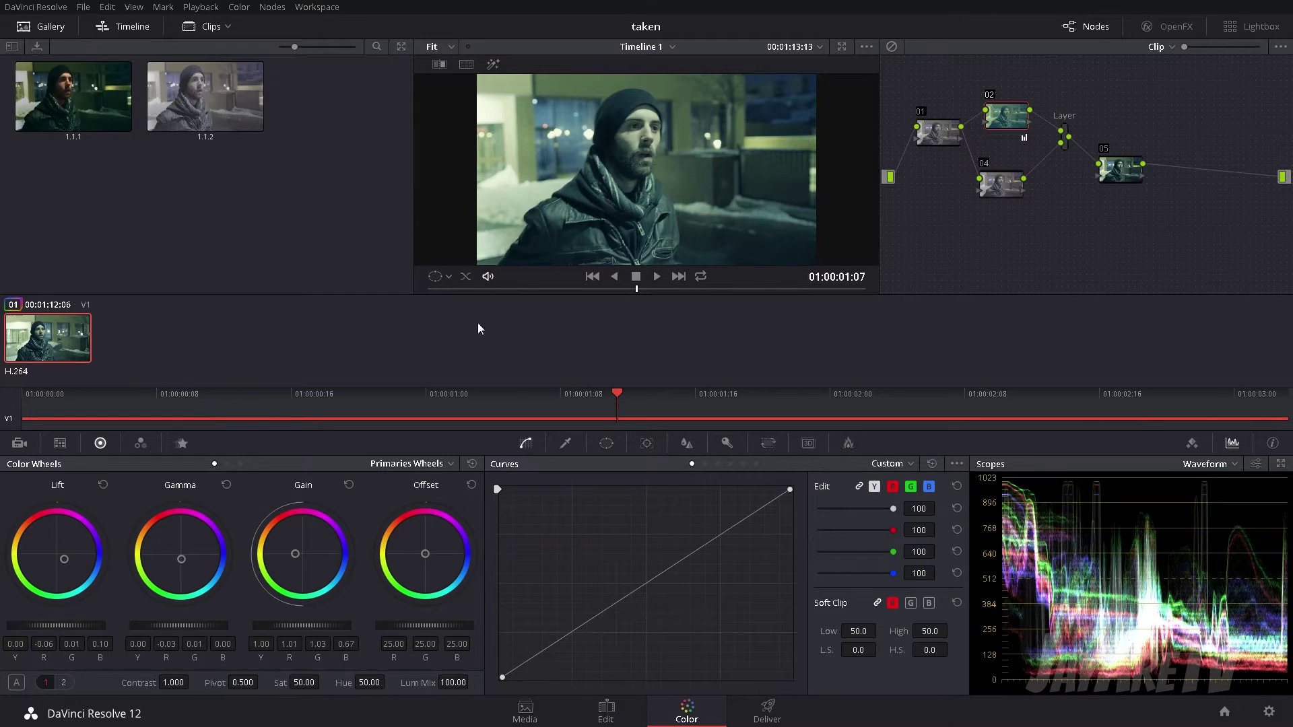
left_click(1001, 195)
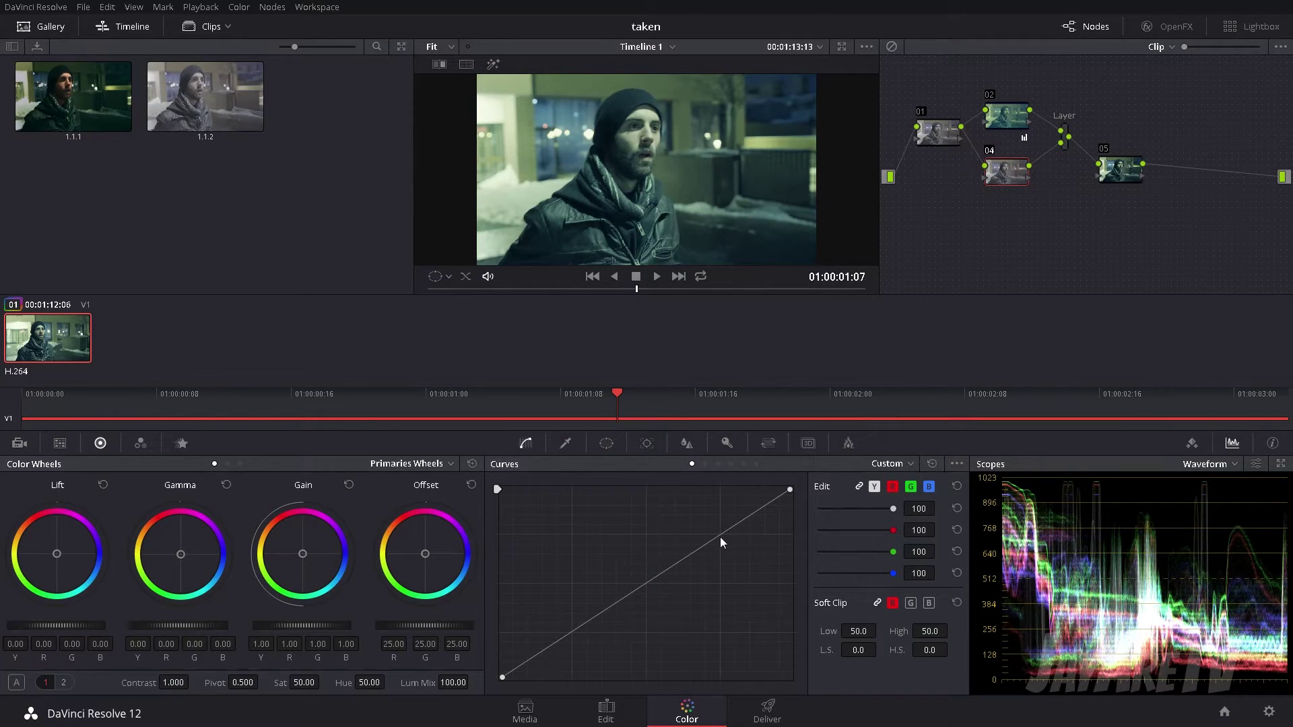
left_click_drag(721, 535, 734, 544)
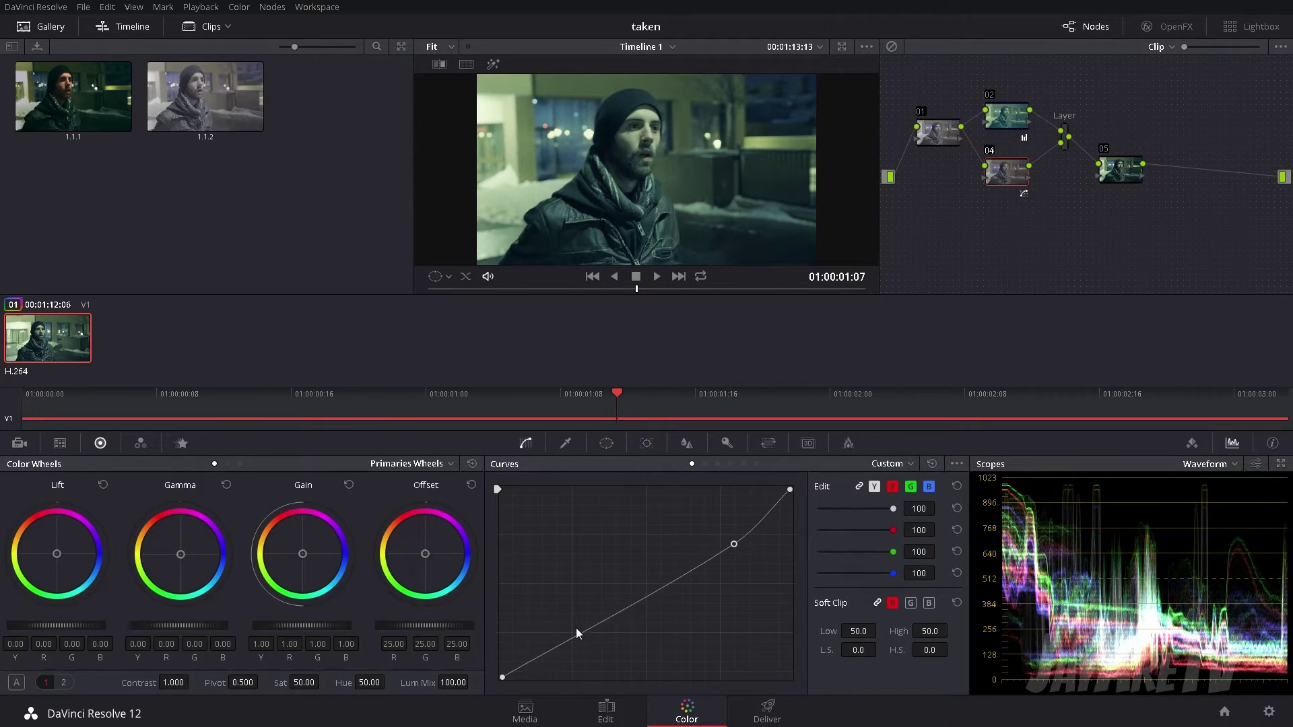
left_click_drag(576, 628, 582, 644)
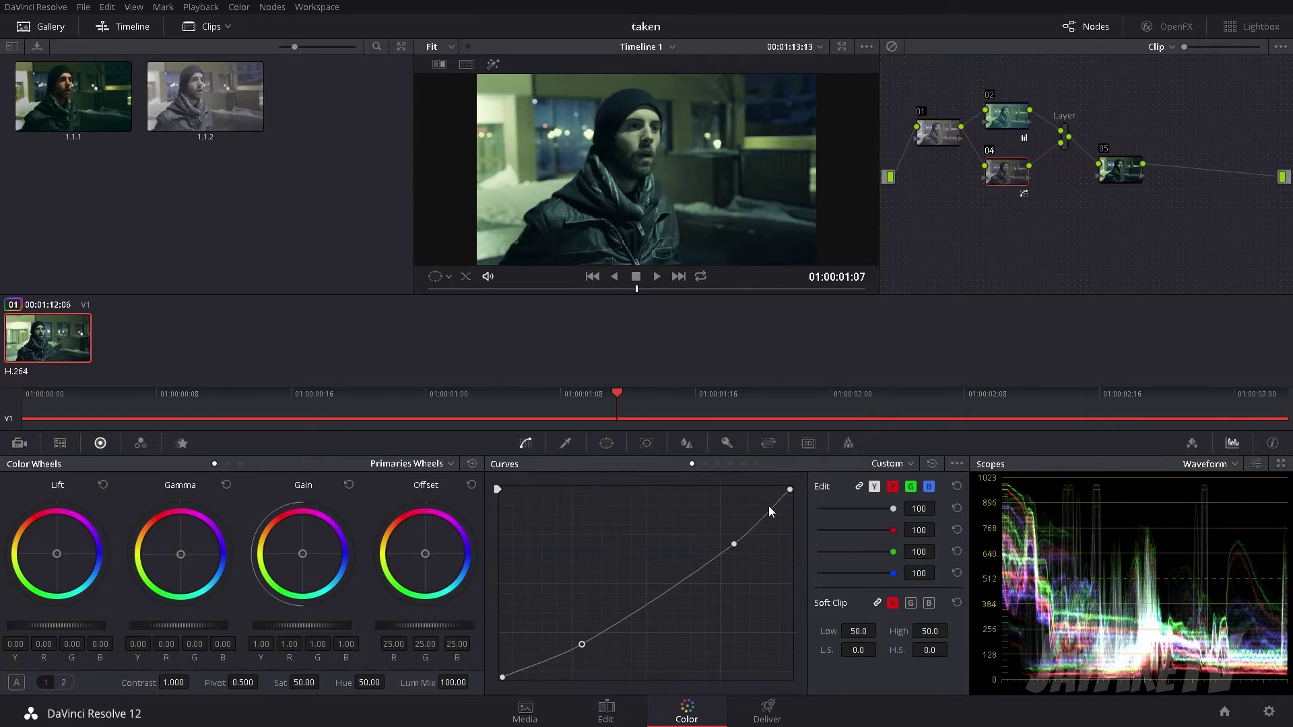
left_click(733, 543)
mouse_move(732, 543)
left_mouse_down()
mouse_move(733, 528)
mouse_move(746, 551)
mouse_move(736, 542)
left_mouse_up()
left_click_drag(584, 643, 588, 651)
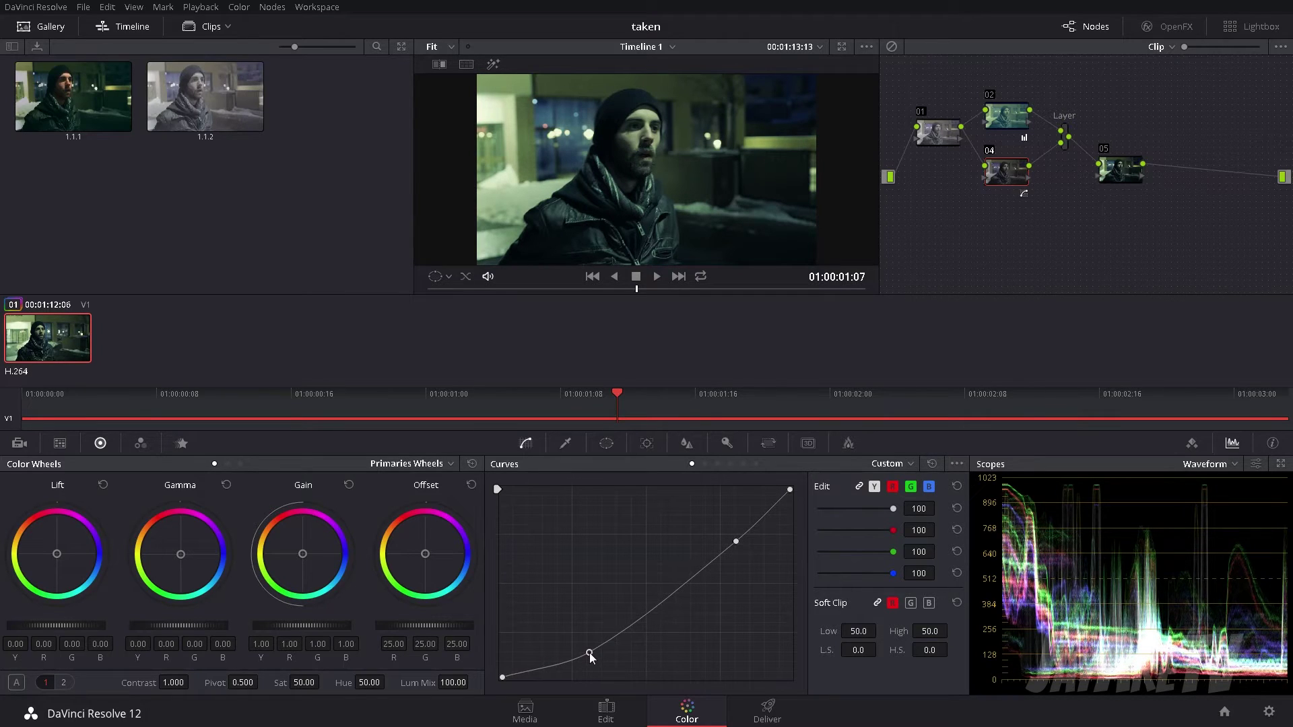
left_click_drag(737, 540, 741, 544)
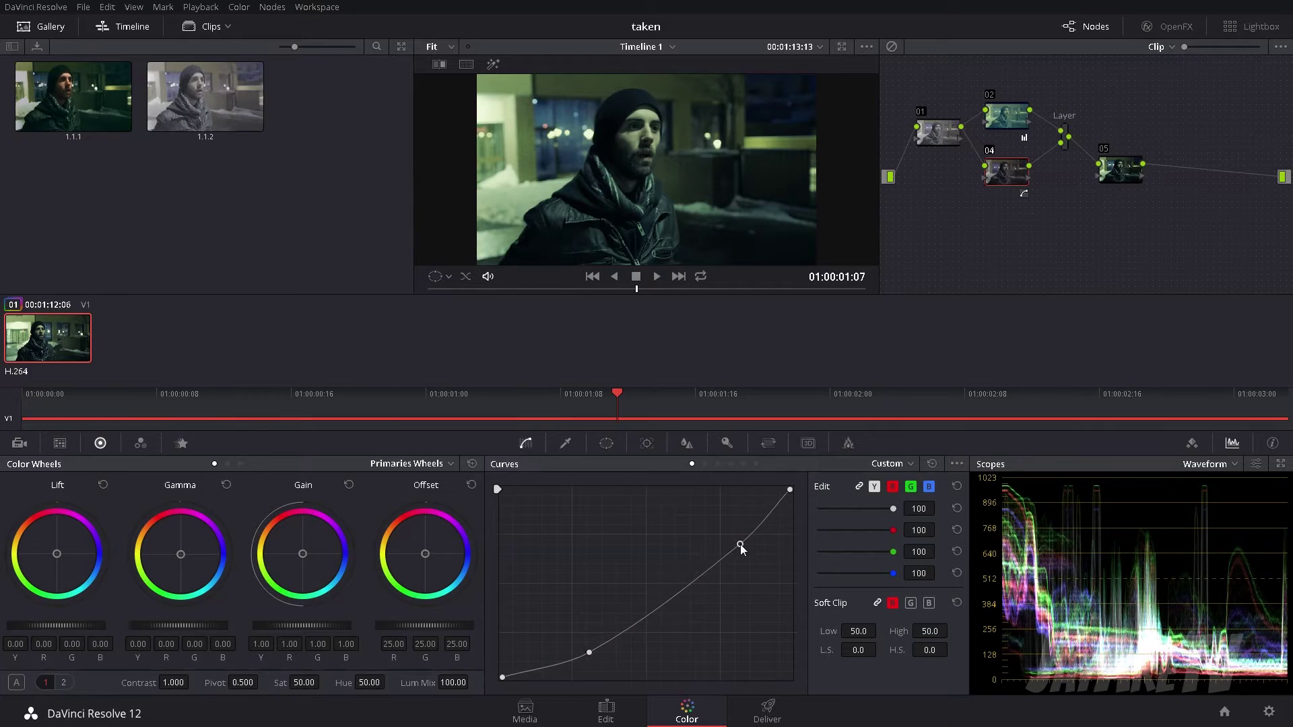
Step: Move node 05 farther from the layer mixer and shift node 02's gamma toward blue, to B 0.02
left_click_drag(1114, 182, 1152, 179)
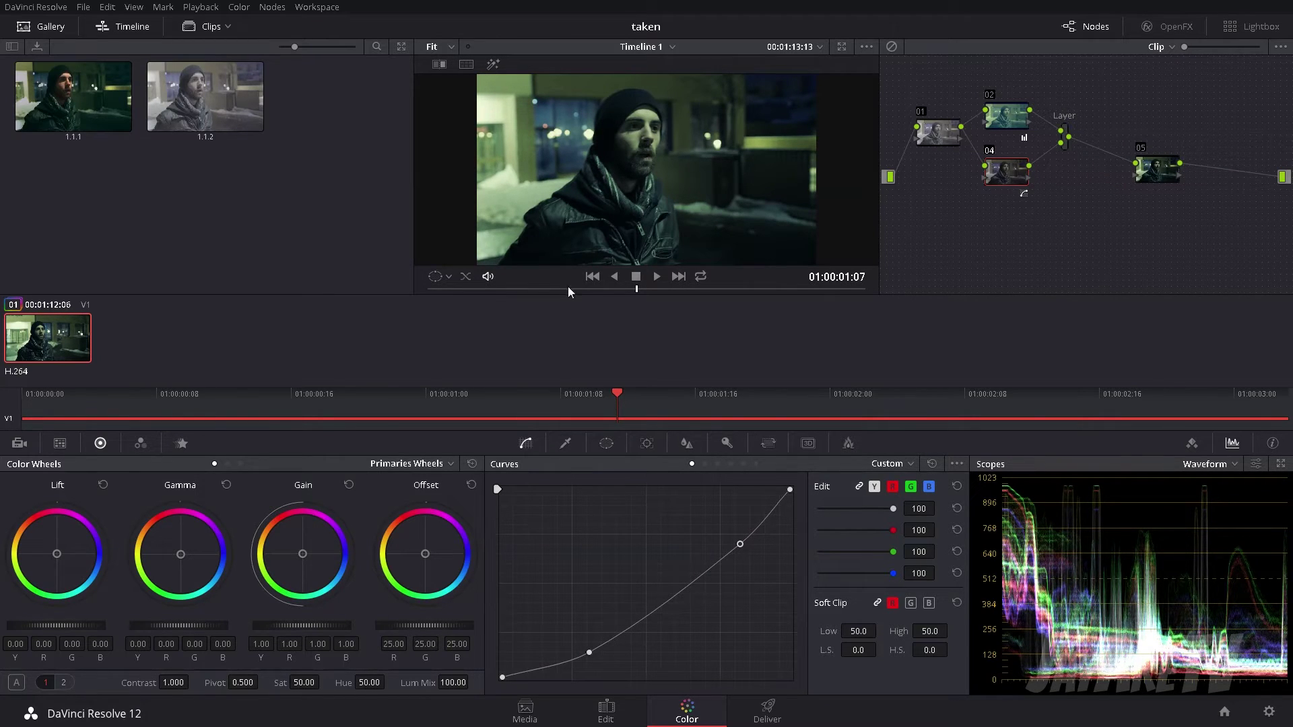
left_click(181, 555)
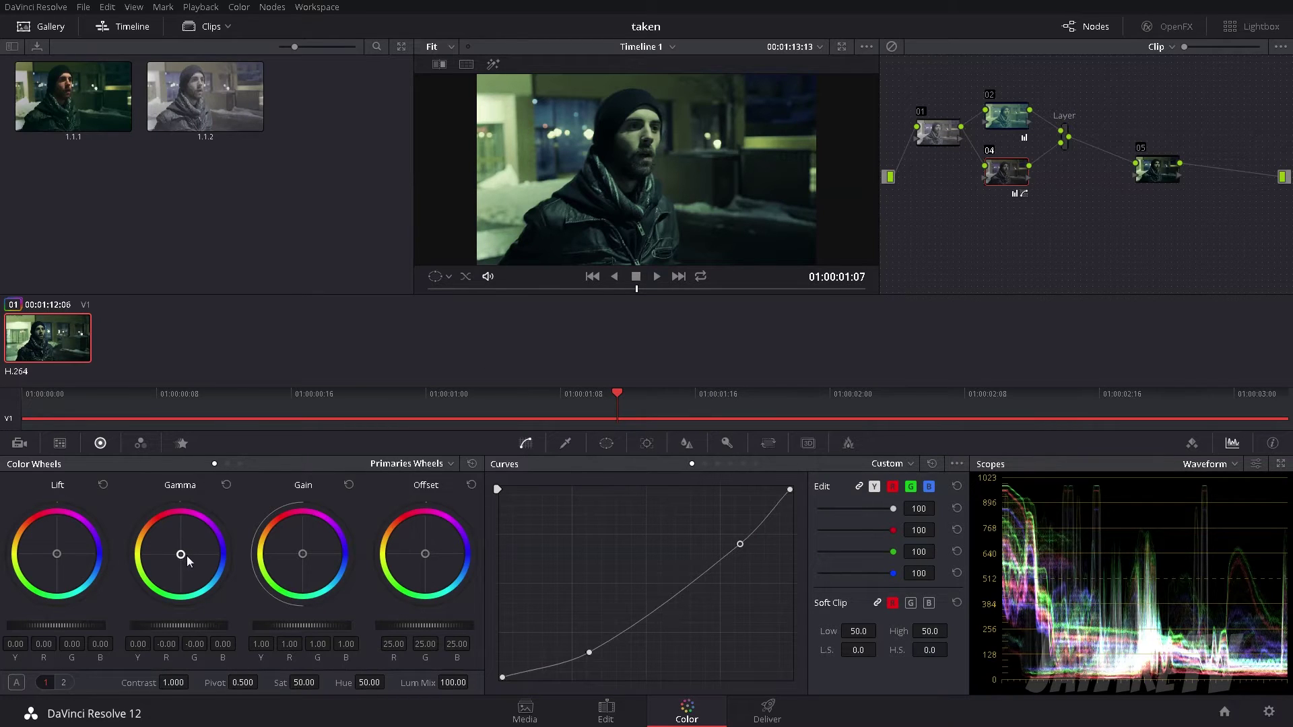
left_click(998, 118)
left_click_drag(178, 557, 194, 559)
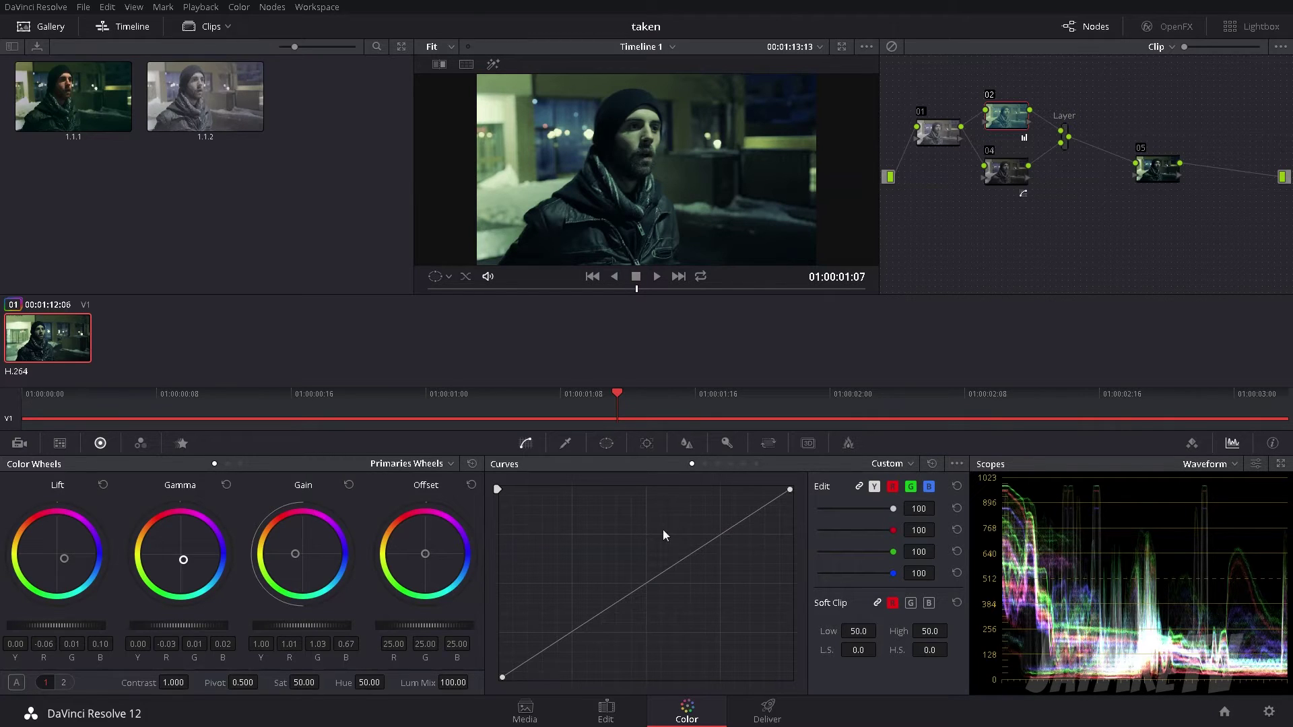
Step: Add a gradient window to node 05, rotated to -81.00 with softness 9.97, fading across the frame's width
left_click_drag(1157, 165, 1149, 163)
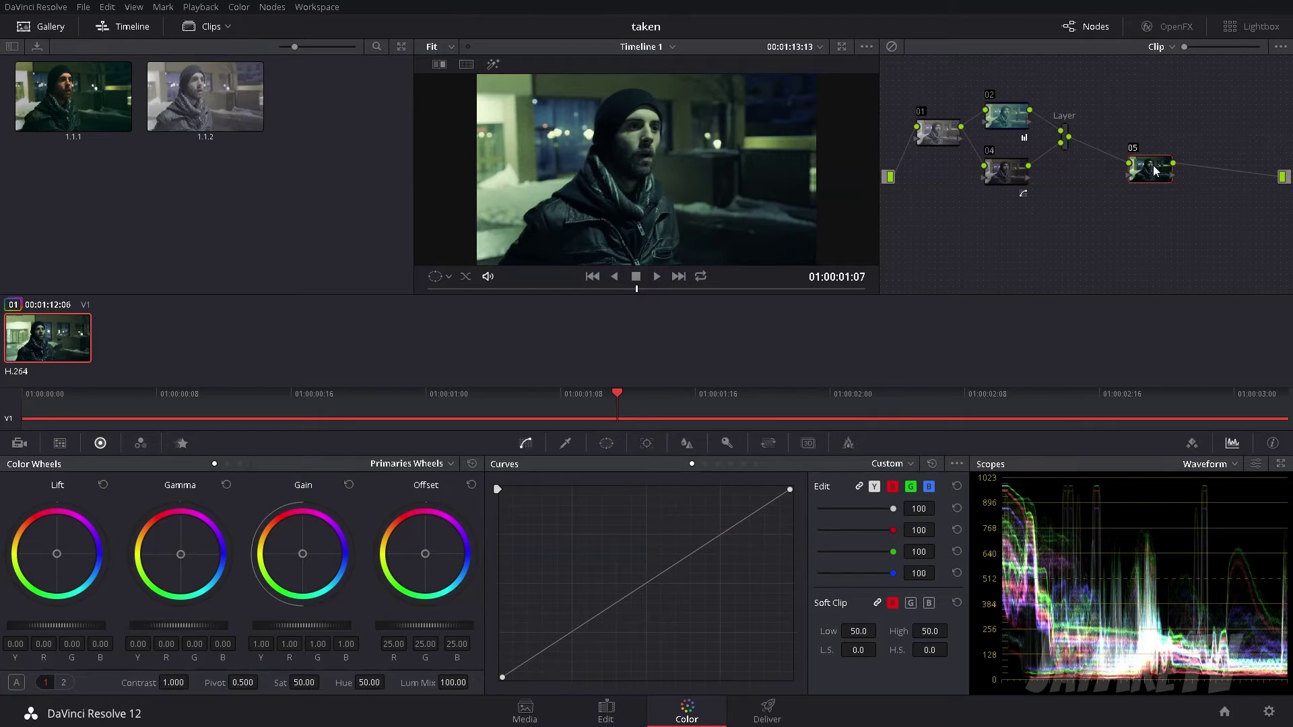
left_click_drag(1153, 164, 1151, 164)
left_click(601, 443)
left_click(514, 671)
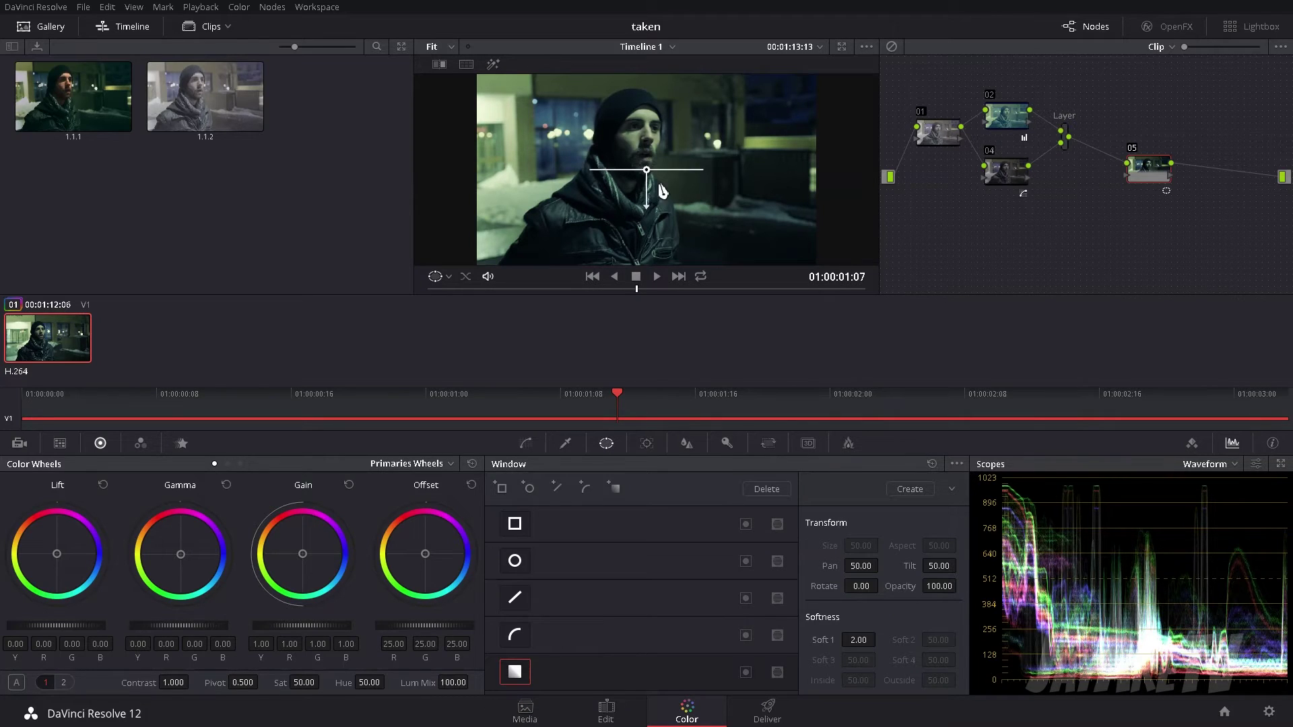
left_click_drag(645, 202, 821, 195)
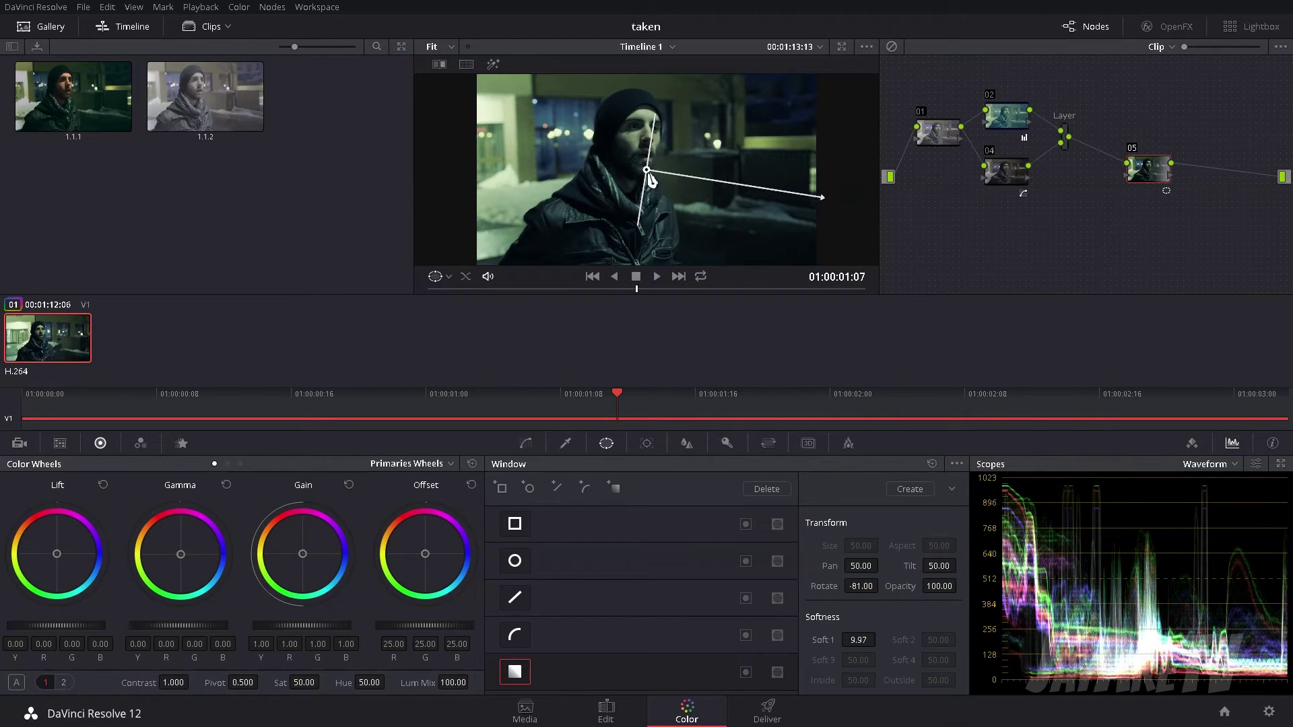
Step: Shift node 05's gradient window toward the frame's left side at pan 41.92, tilt 50.65, rotation -75.61 and softness 10.40
left_click_drag(649, 173, 549, 168)
left_click_drag(706, 188, 711, 206)
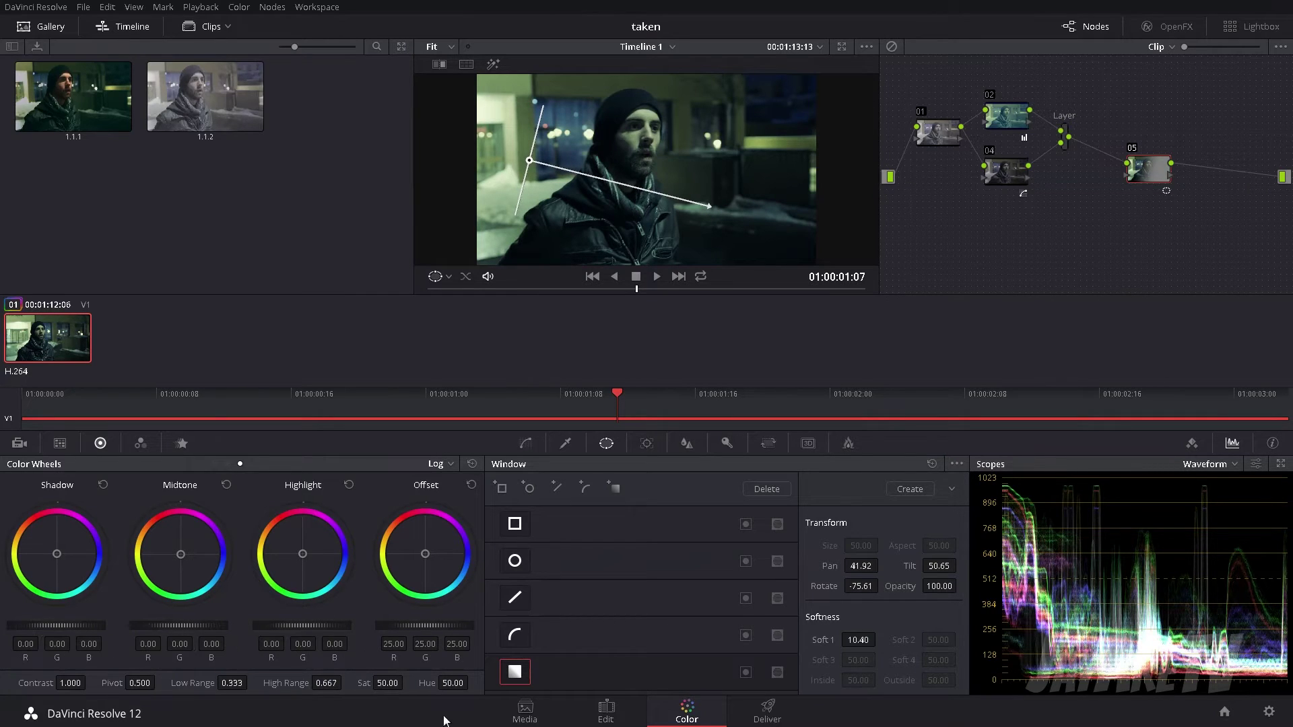
Step: Darken node 05's windowed area with Log highlights at -0.06 and a custom curve point in the highlights below the diagonal
left_click_drag(321, 625, 286, 625)
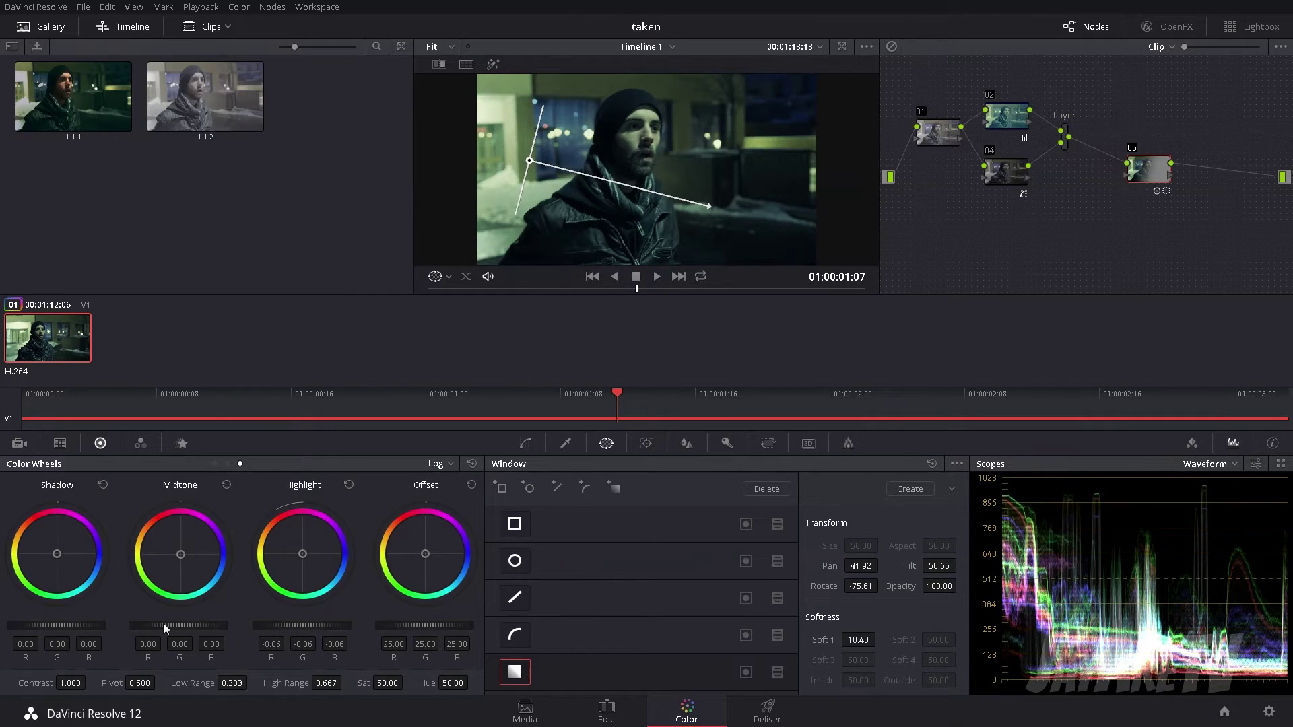
left_click(524, 445)
left_click_drag(728, 535, 733, 537)
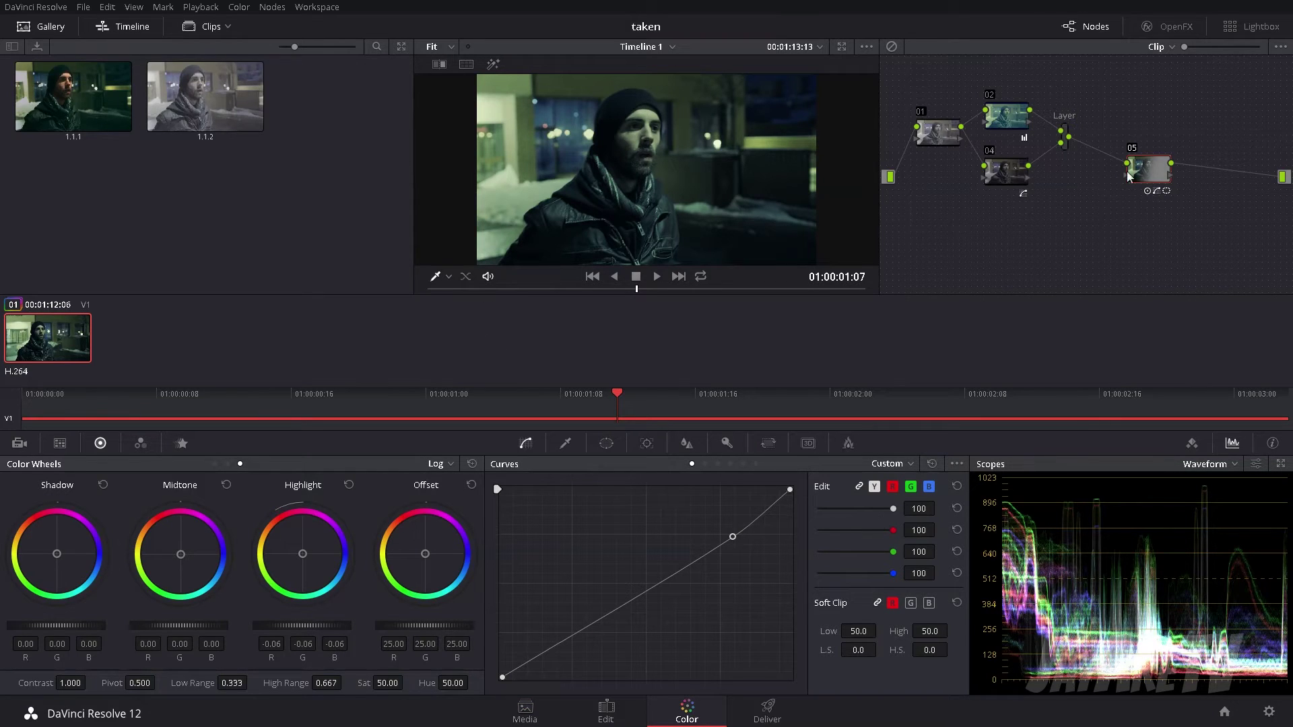
Step: Move node 05 closer to the layer mixer, add a layer node to it, and spread the new node 07 and mixer downward
left_click_drag(1145, 175, 1126, 161)
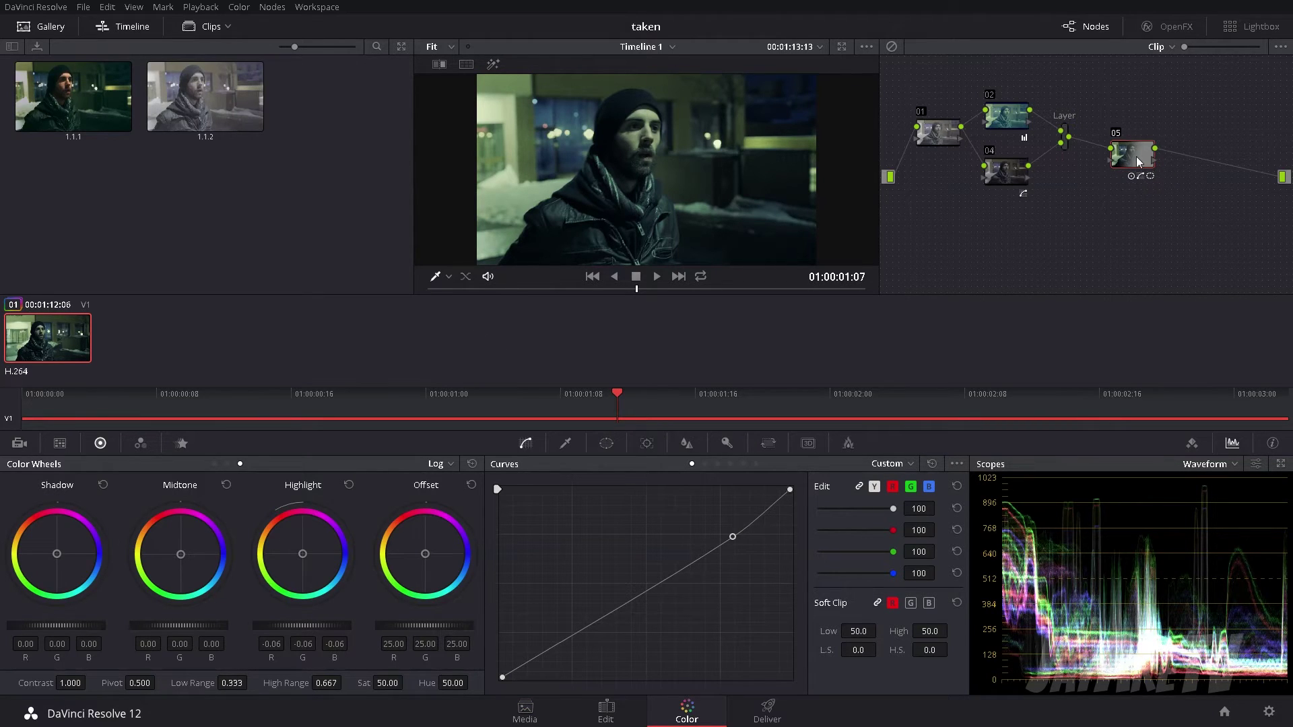
key("alt+l")
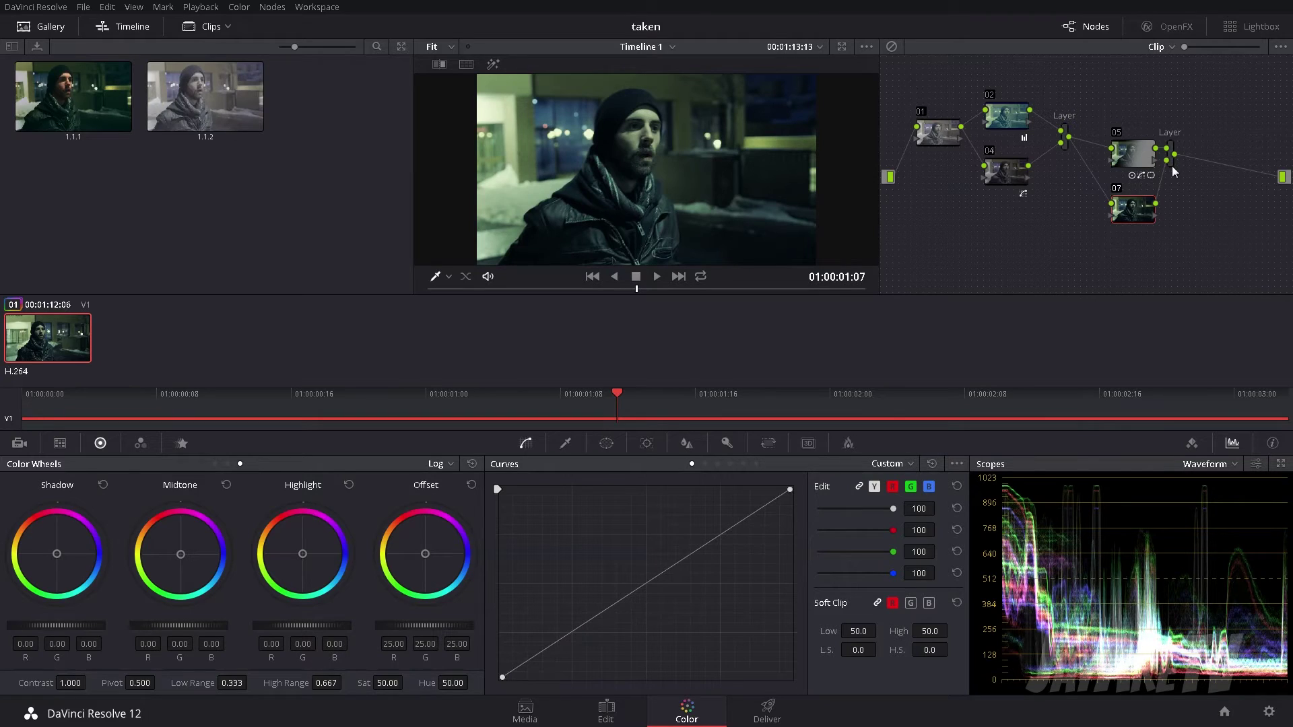
left_click_drag(1172, 166, 1038, 278)
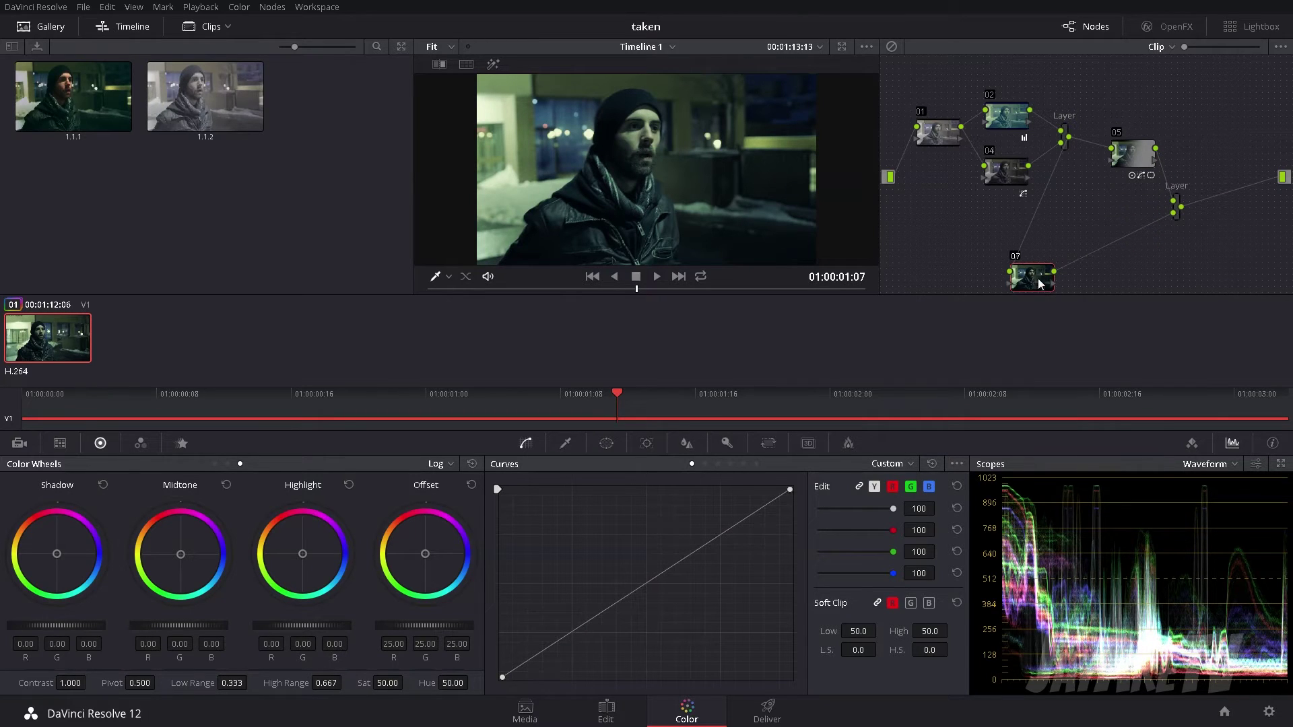
Step: Remove node 07's input link from the first layer mixer, connect it to node 01's output instead, and place it below node 04
left_click(1031, 224)
key("Delete")
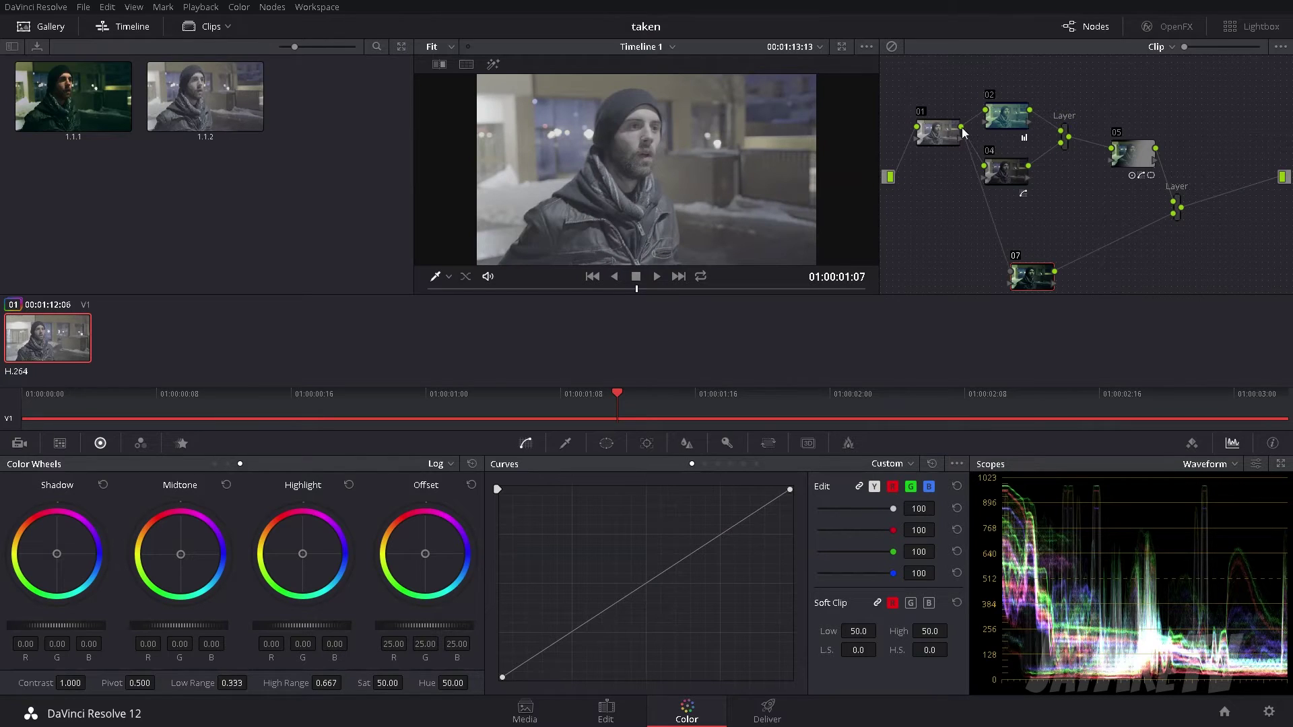
left_click_drag(962, 128, 961, 127)
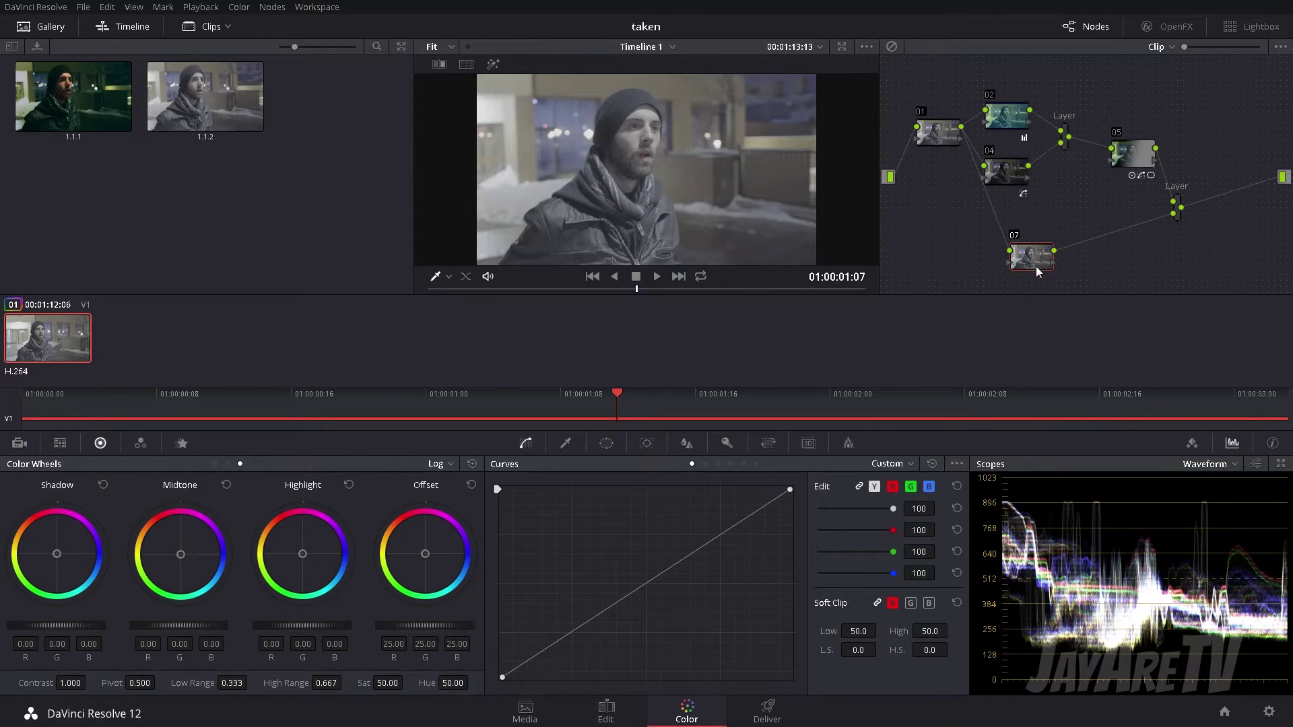
left_click_drag(950, 288, 1004, 252)
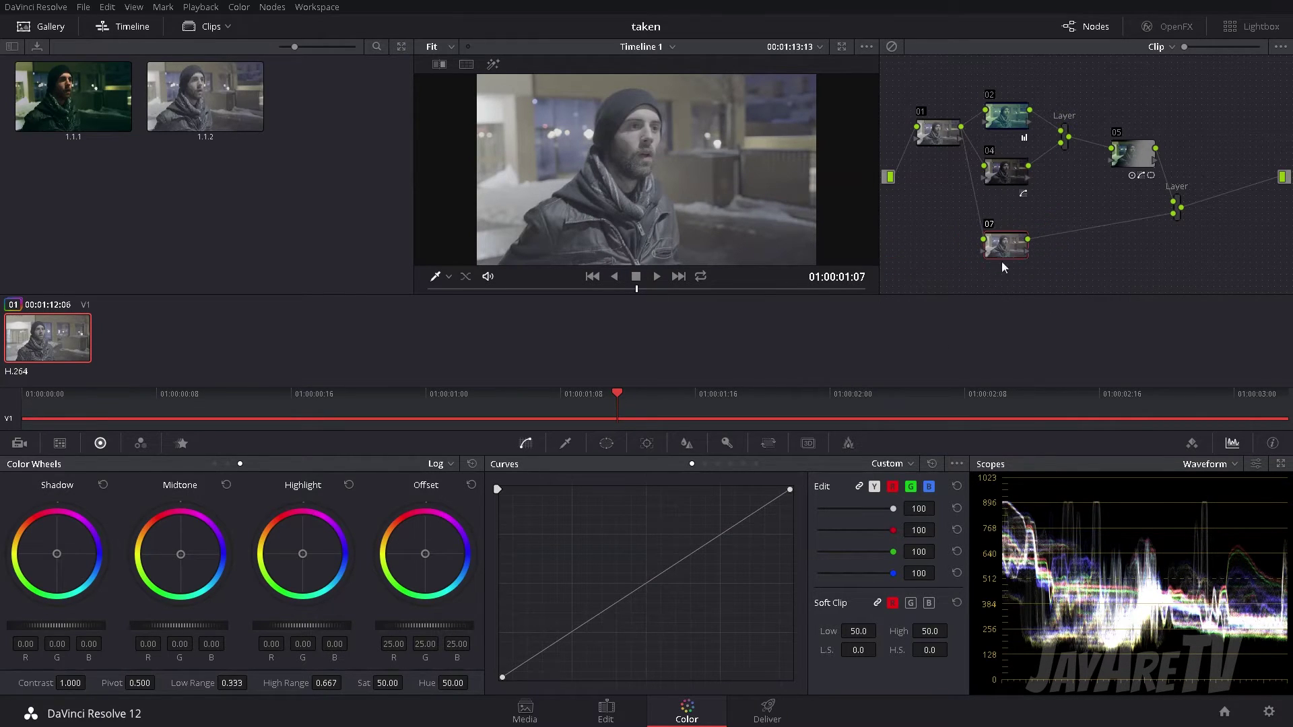
Step: Sample the man's skin with the HSL qualifier on node 07 and narrow the hue range to center 26.9, width 50.9
left_click(566, 443)
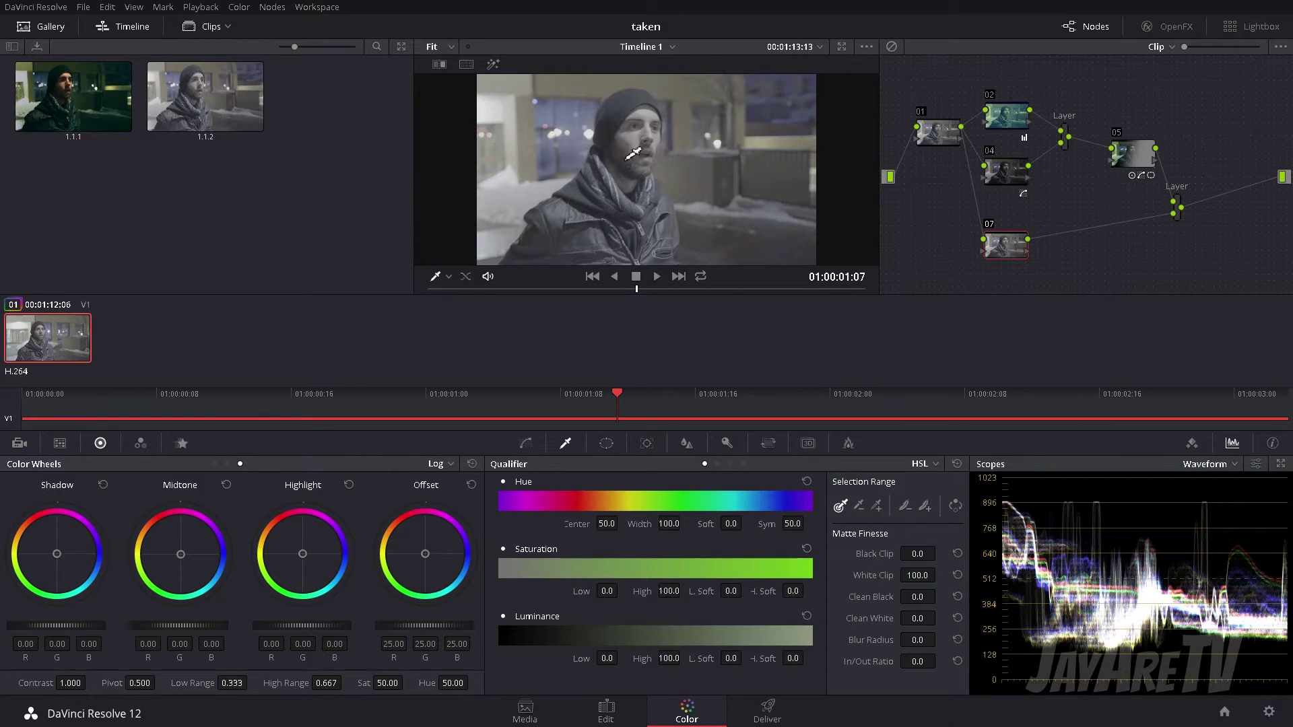
left_click(642, 140)
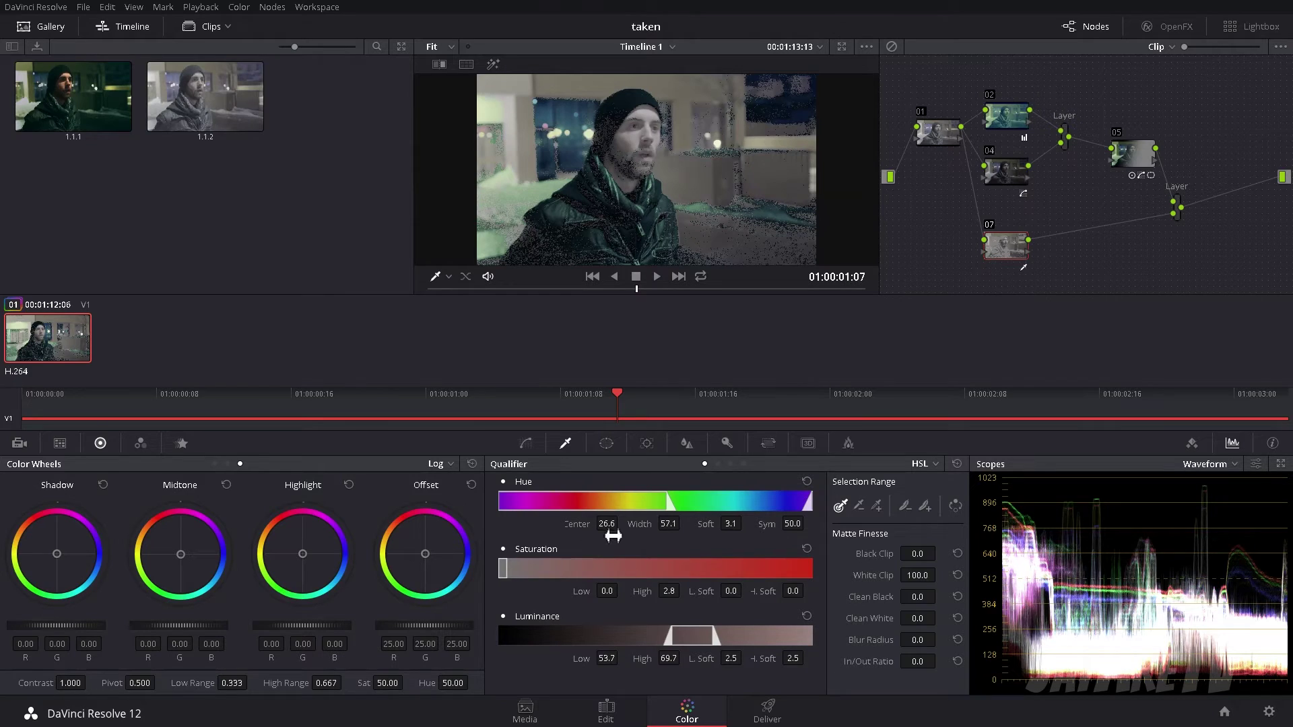
left_click_drag(684, 524, 626, 524)
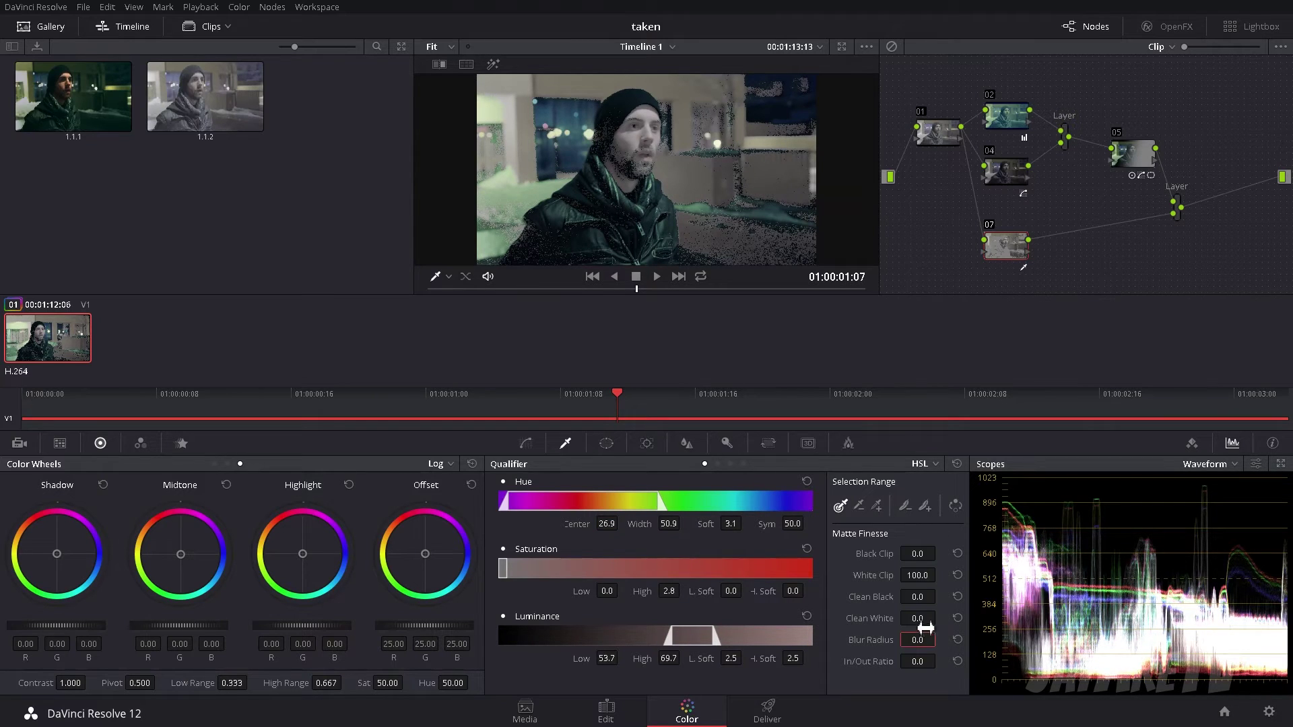
Step: Refine the highlighted key with blur radius 19.2, clean white 100.0, in/out ratio 4.6, luminance low 54.5 and low softness 0.0
left_click(493, 64)
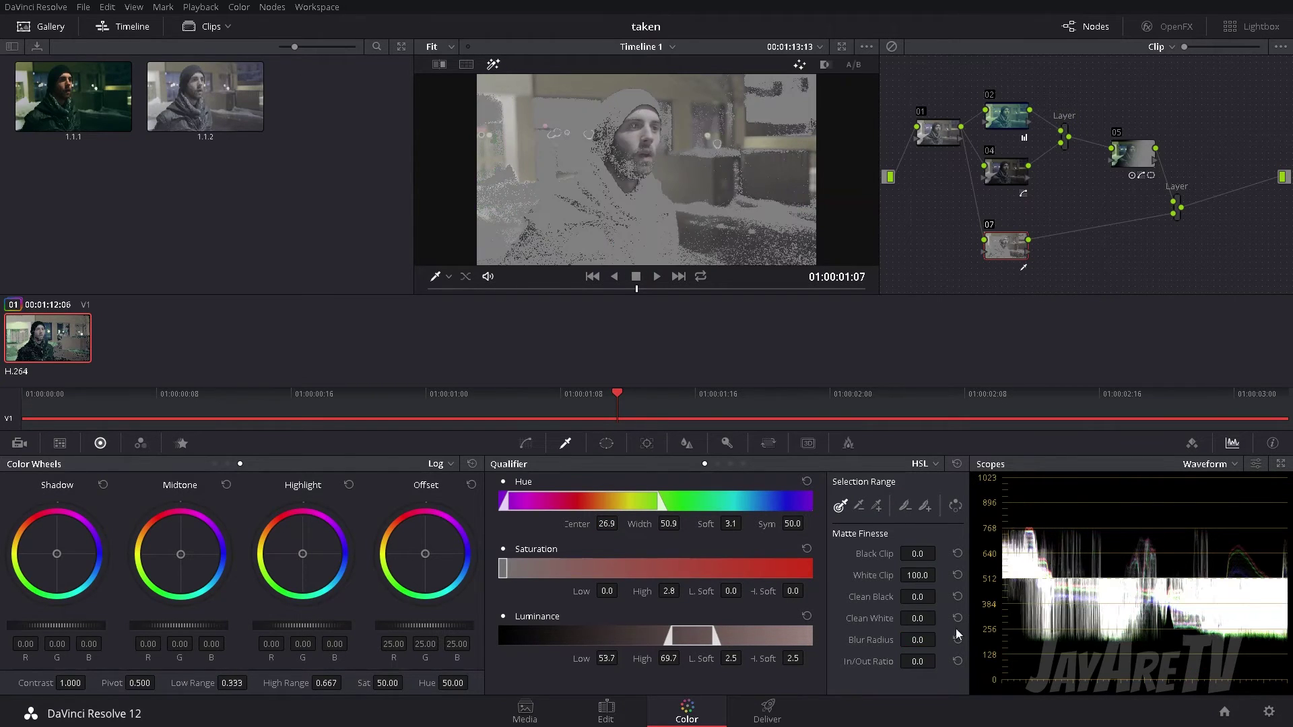
left_click_drag(919, 643, 1018, 643)
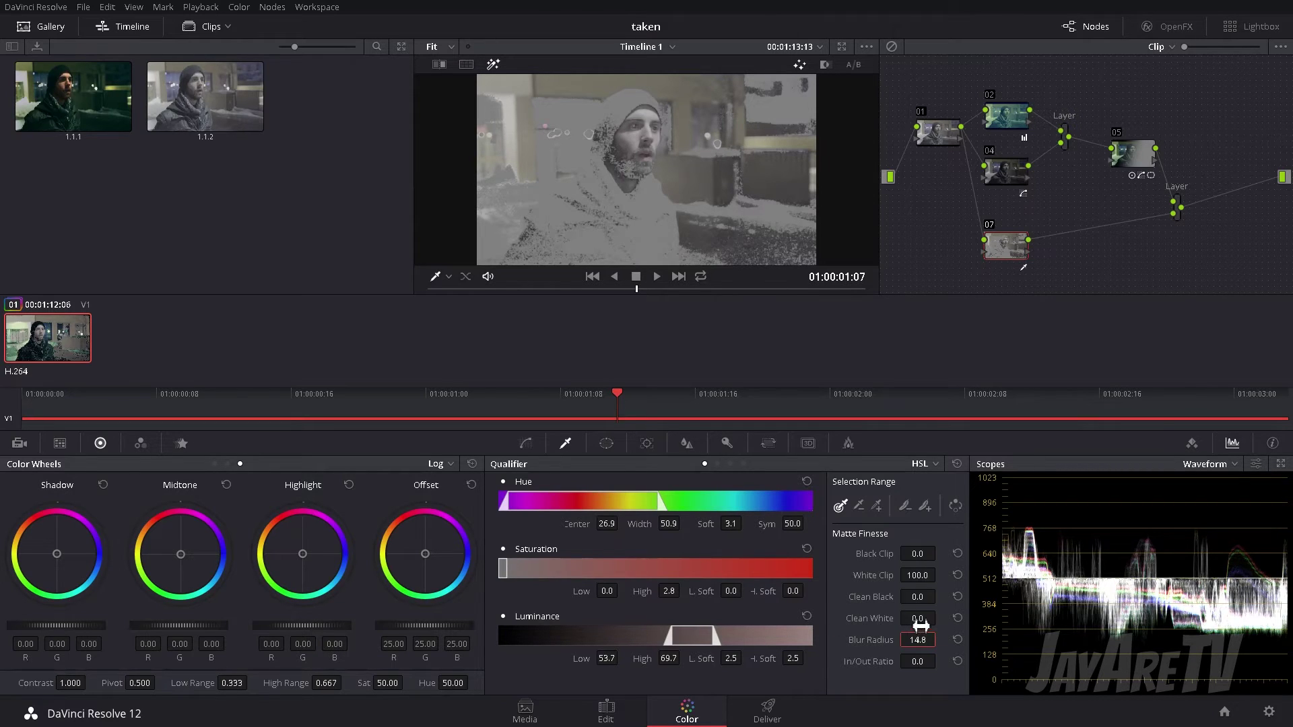
left_click_drag(920, 626, 939, 617)
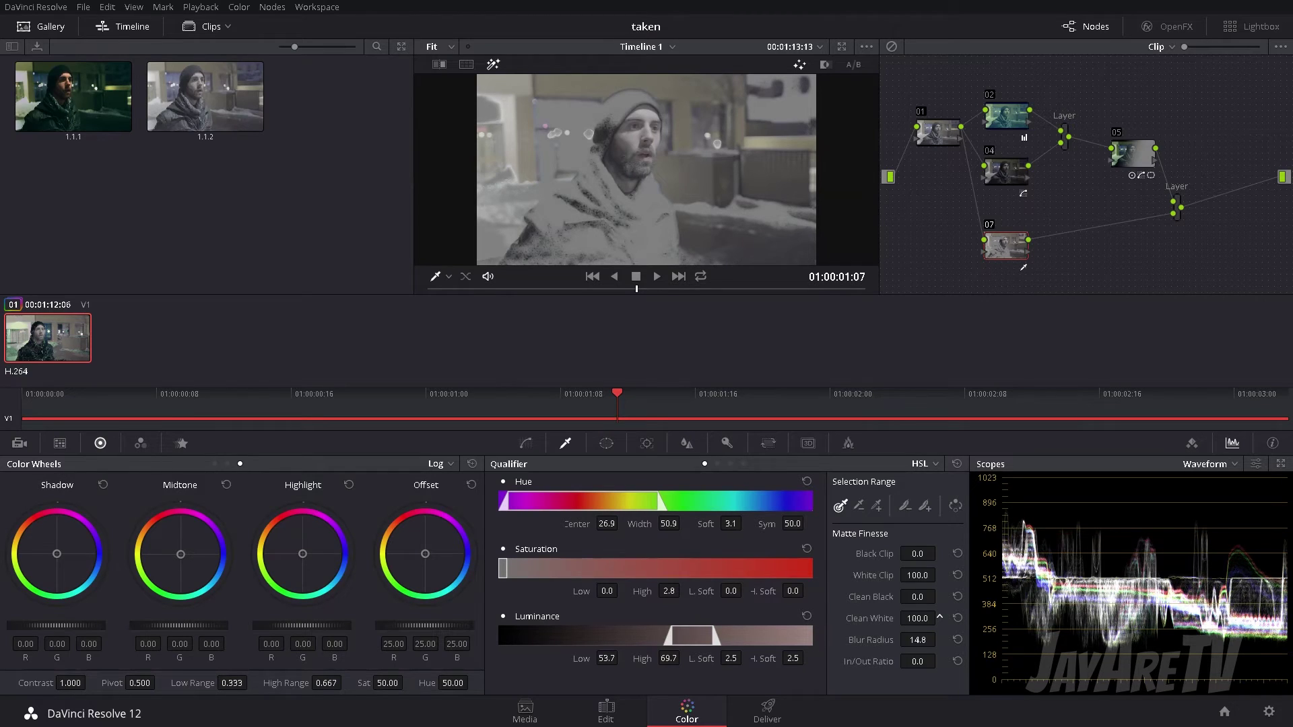
left_click_drag(916, 663, 933, 661)
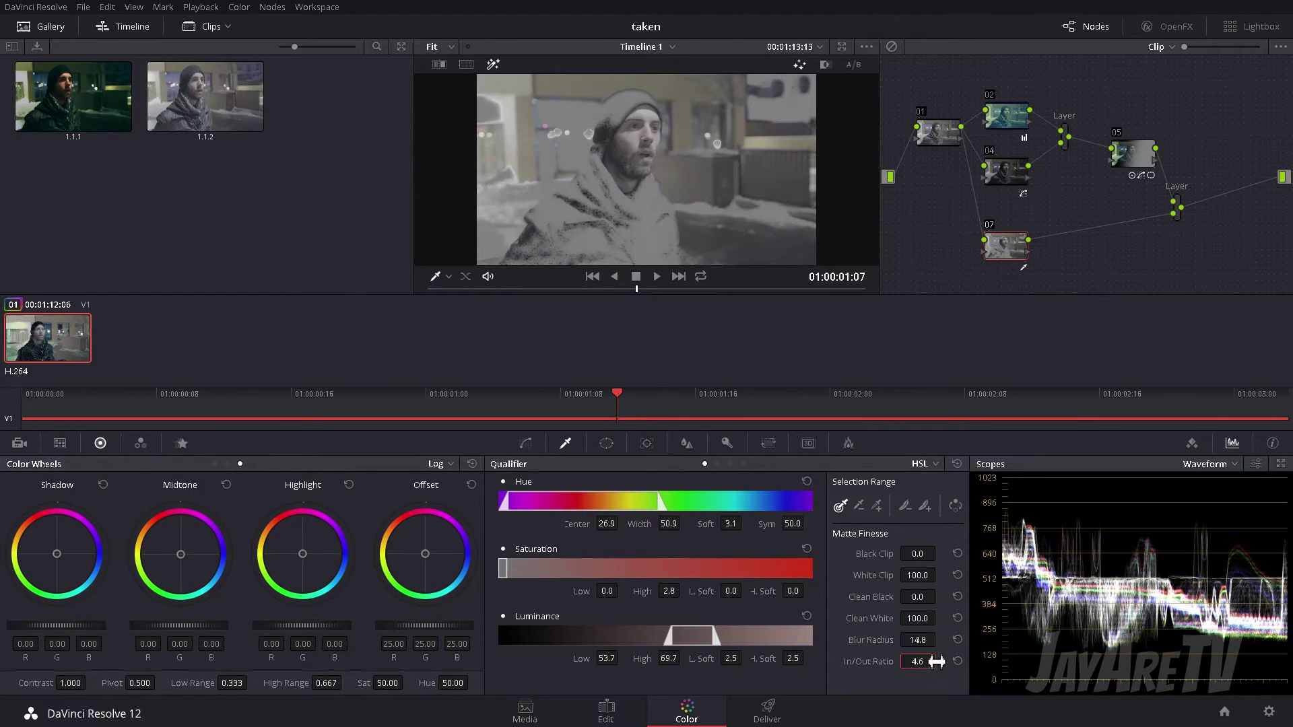
left_click(893, 553)
left_click_drag(609, 660, 621, 657)
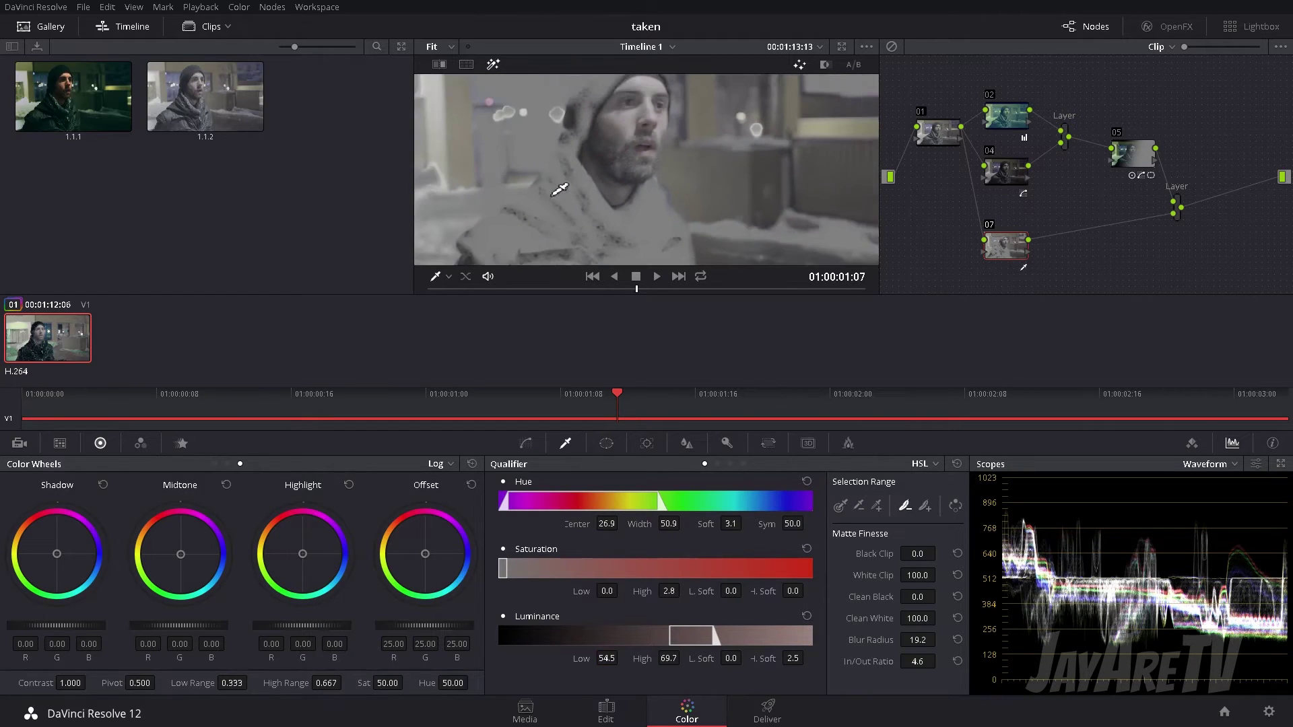
Step: Check the skin key's coverage up close by tinting node 07's offset strongly blue, and reset the offset
scroll(559, 187, "down", 3)
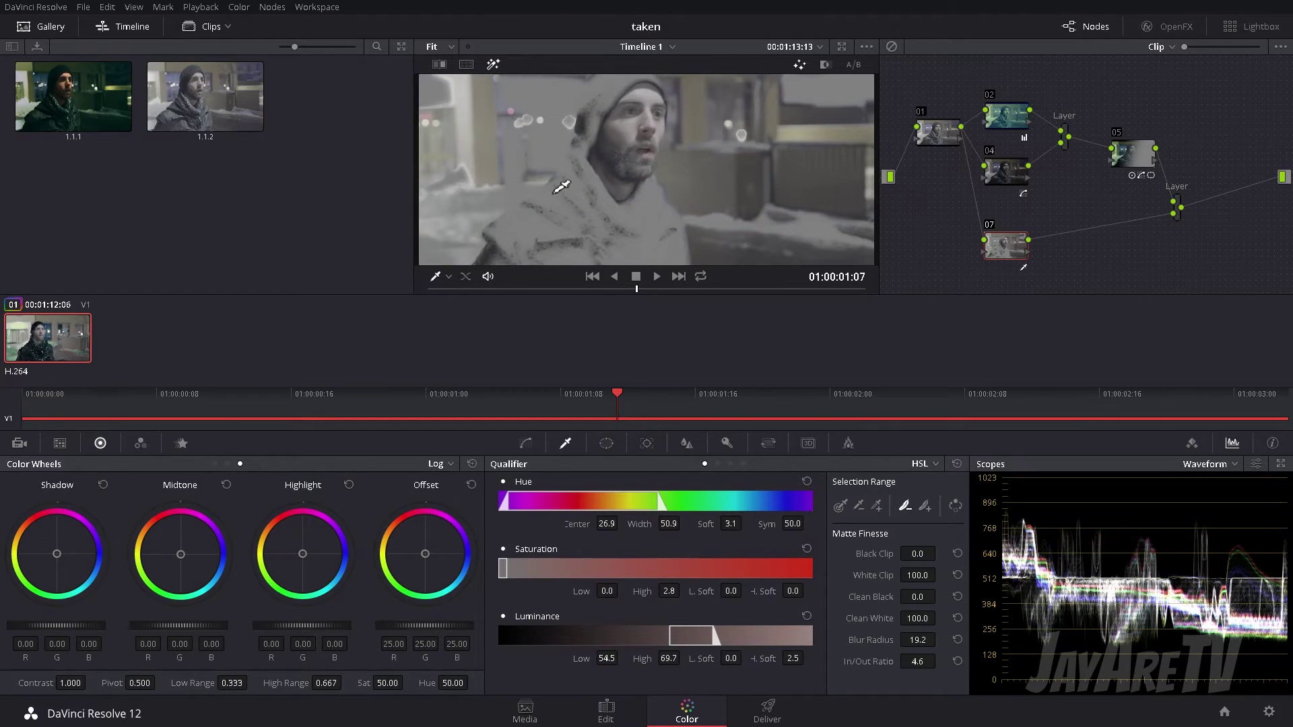
scroll(606, 123, "up", 4)
scroll(606, 122, "down", 3)
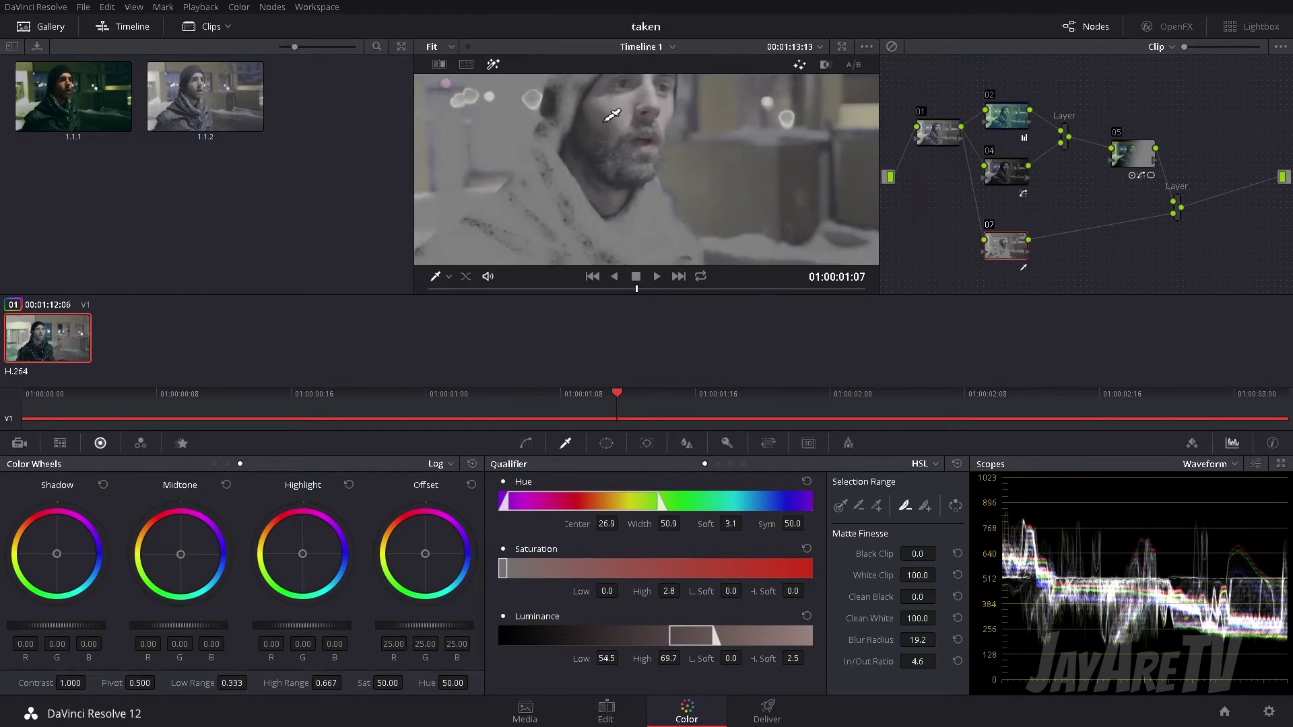
scroll(616, 134, "down", 2)
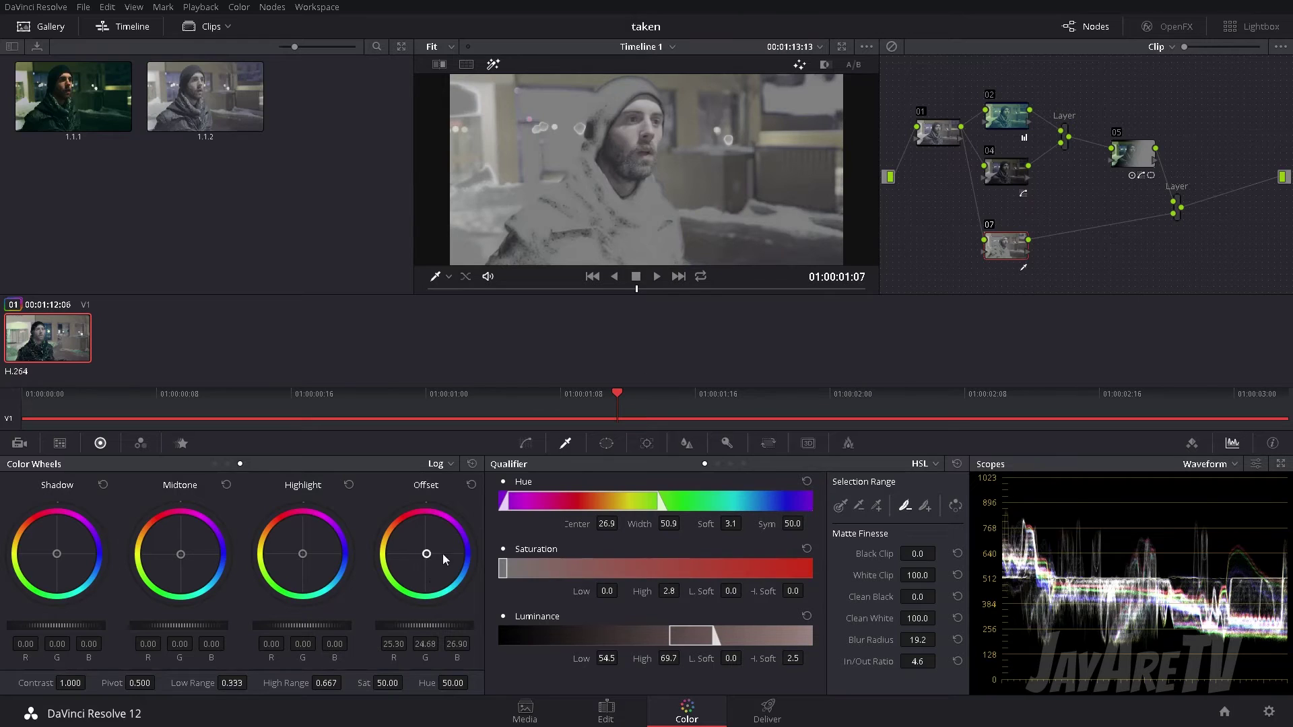
left_click_drag(442, 553, 471, 555)
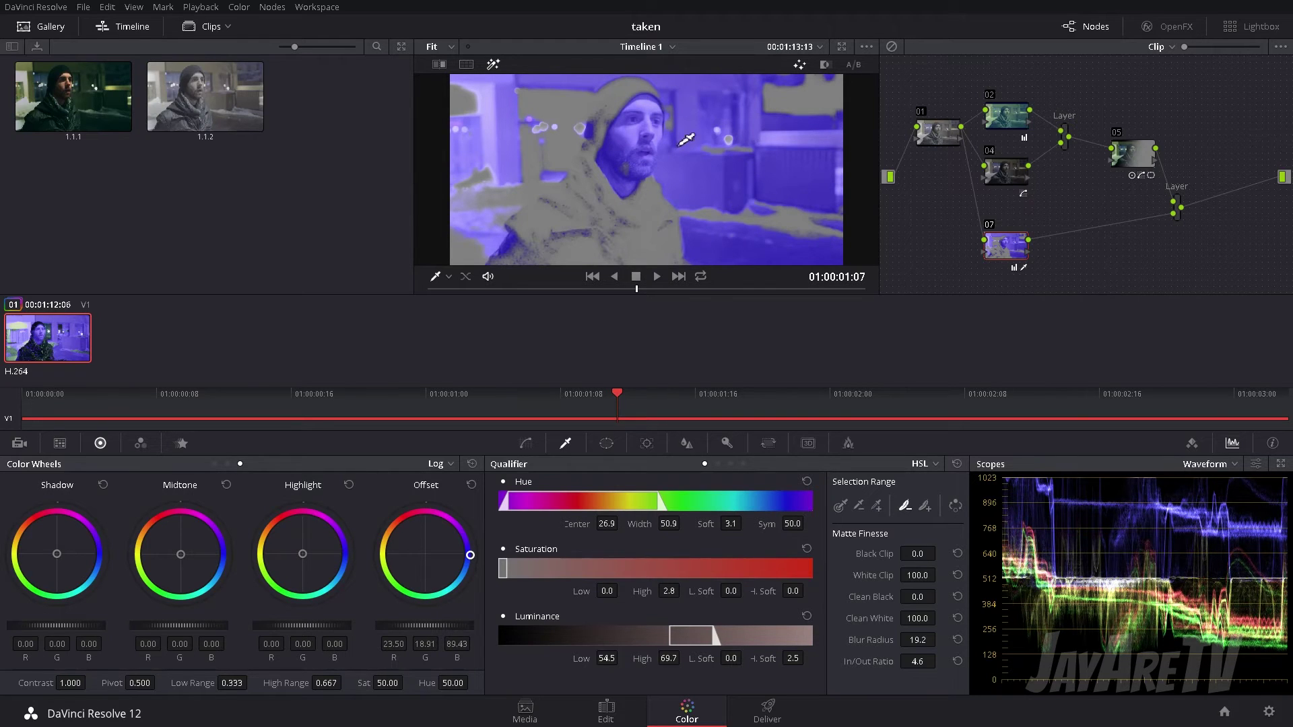
left_click(472, 485)
Step: Turn off the key highlight and draw a closed curve window on node 07 around the man's face, hat and neck
left_click(606, 444)
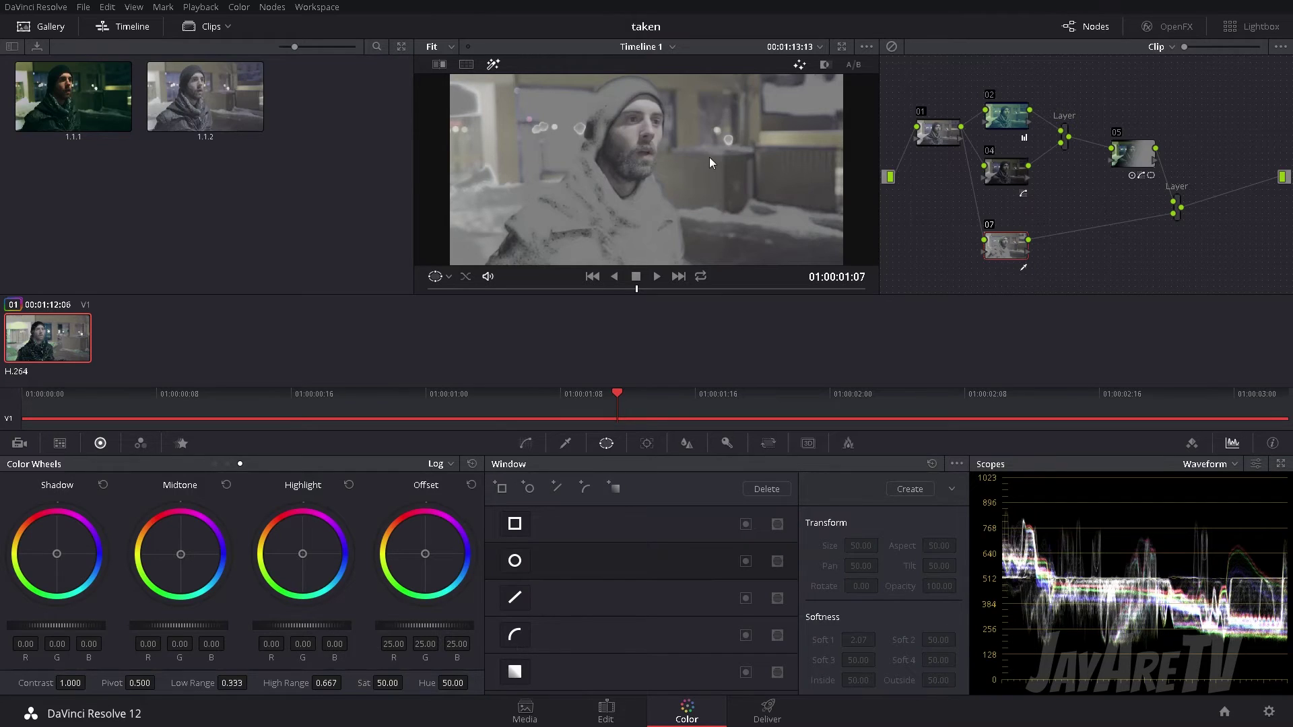
scroll(710, 156, "up", 5)
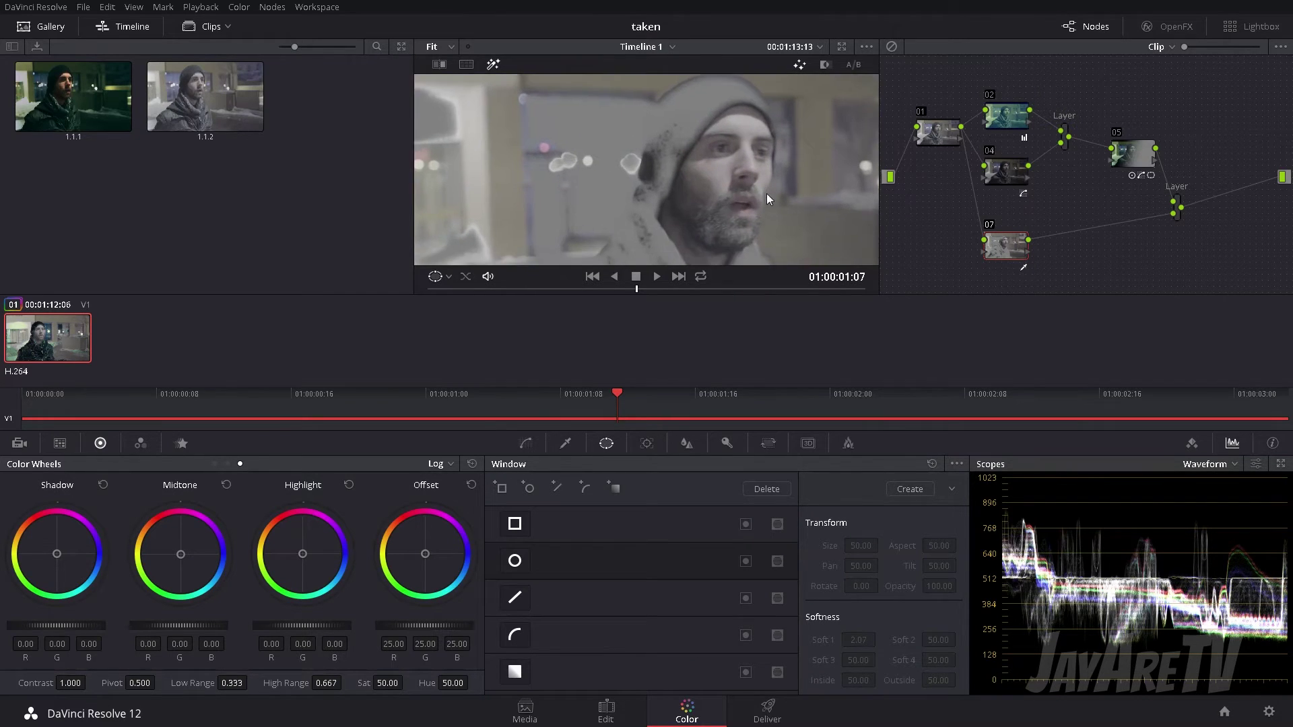
left_click_drag(766, 193, 714, 175)
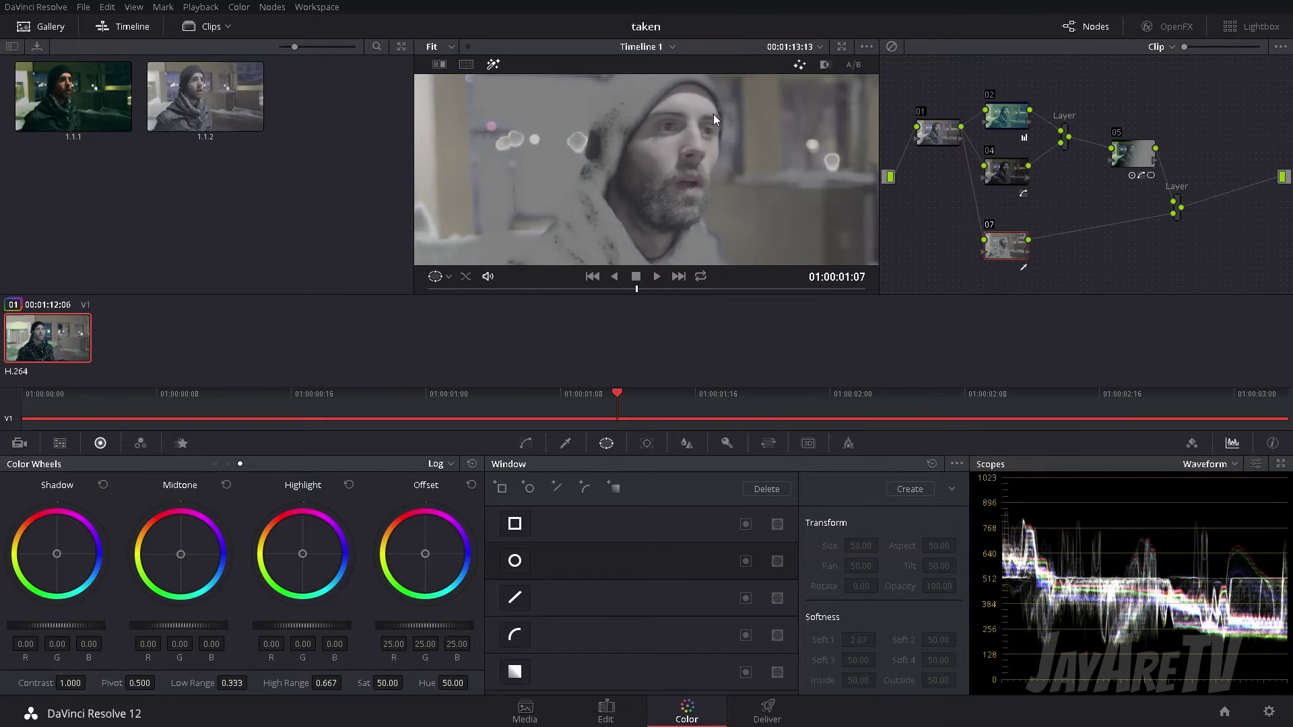
left_click(492, 64)
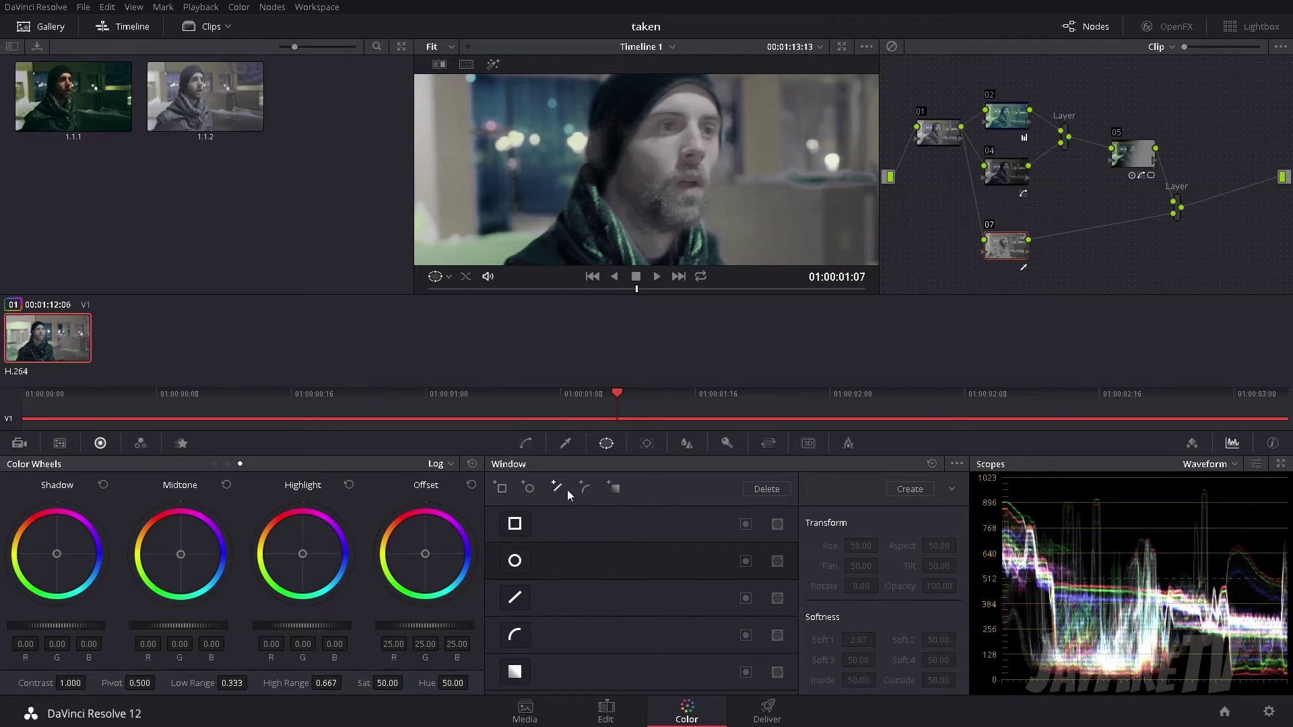
left_click(515, 635)
left_click(699, 85)
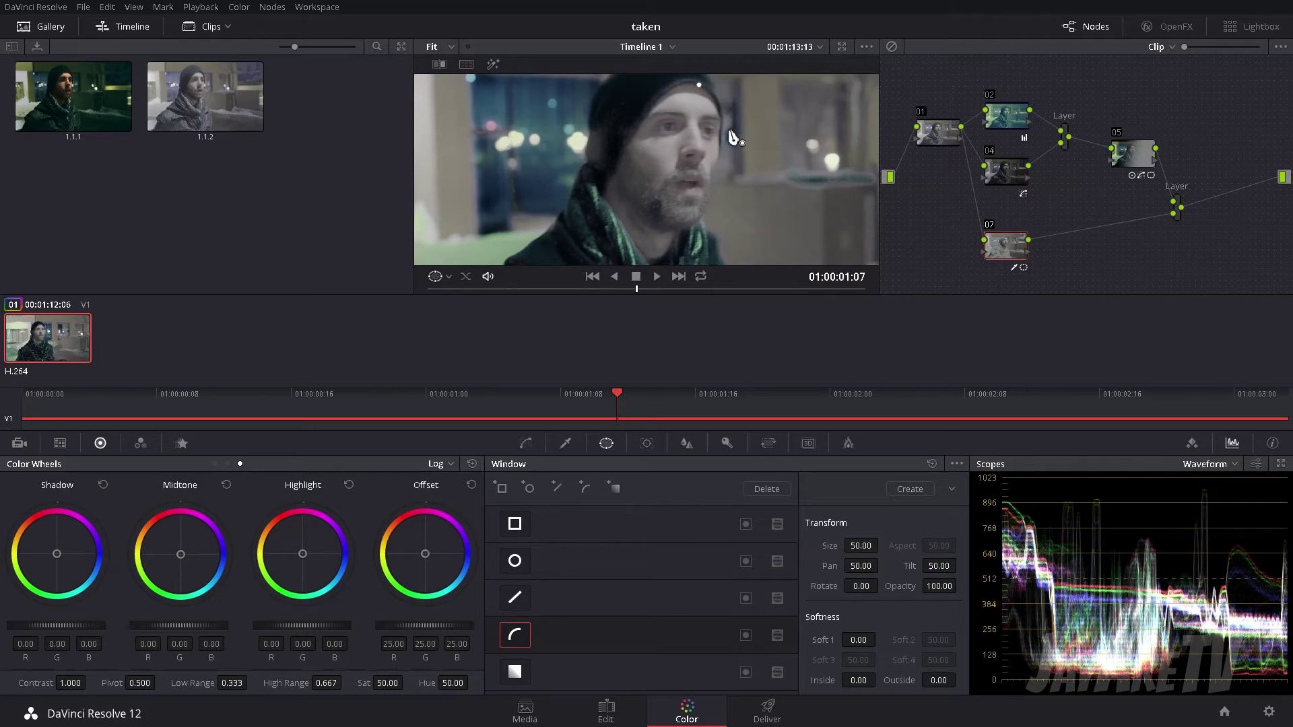
left_click_drag(723, 135, 724, 195)
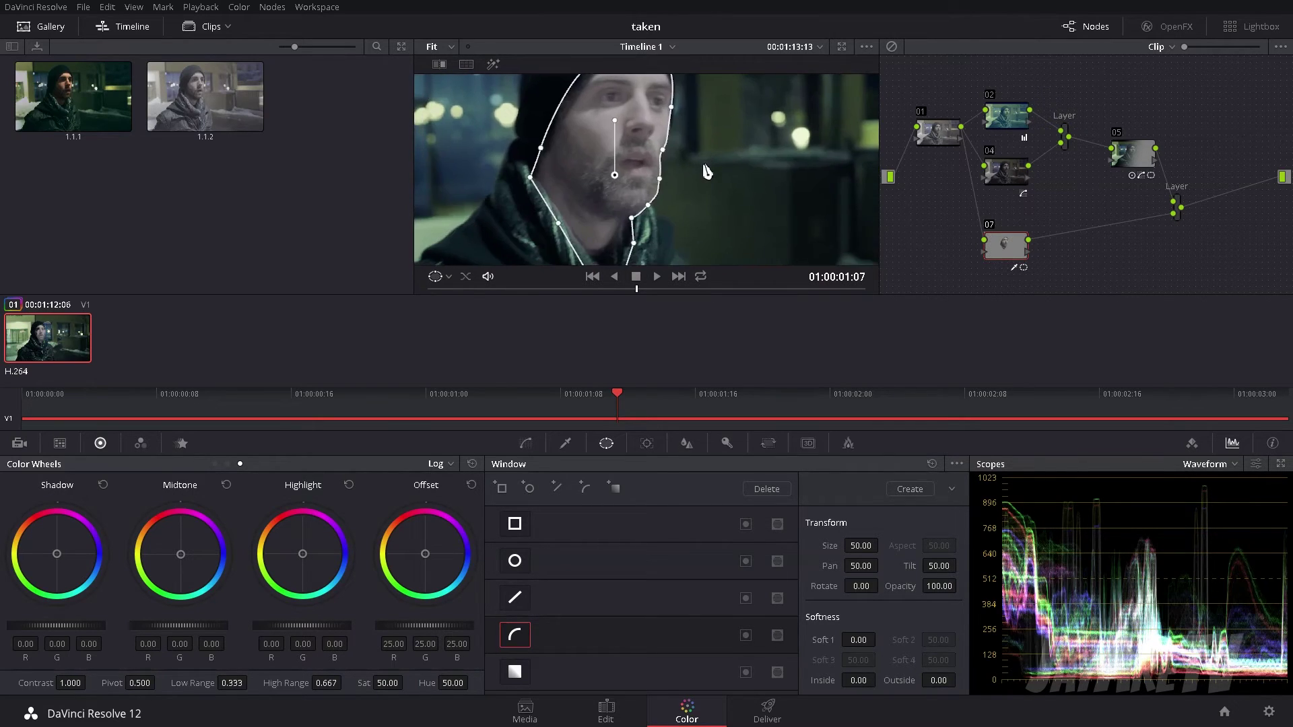
Step: Examine the edges of the face window around the neck, jaw and hat with the isolated area highlighted
left_click_drag(704, 168, 718, 116)
scroll(679, 201, "down", 2)
scroll(657, 207, "up", 4)
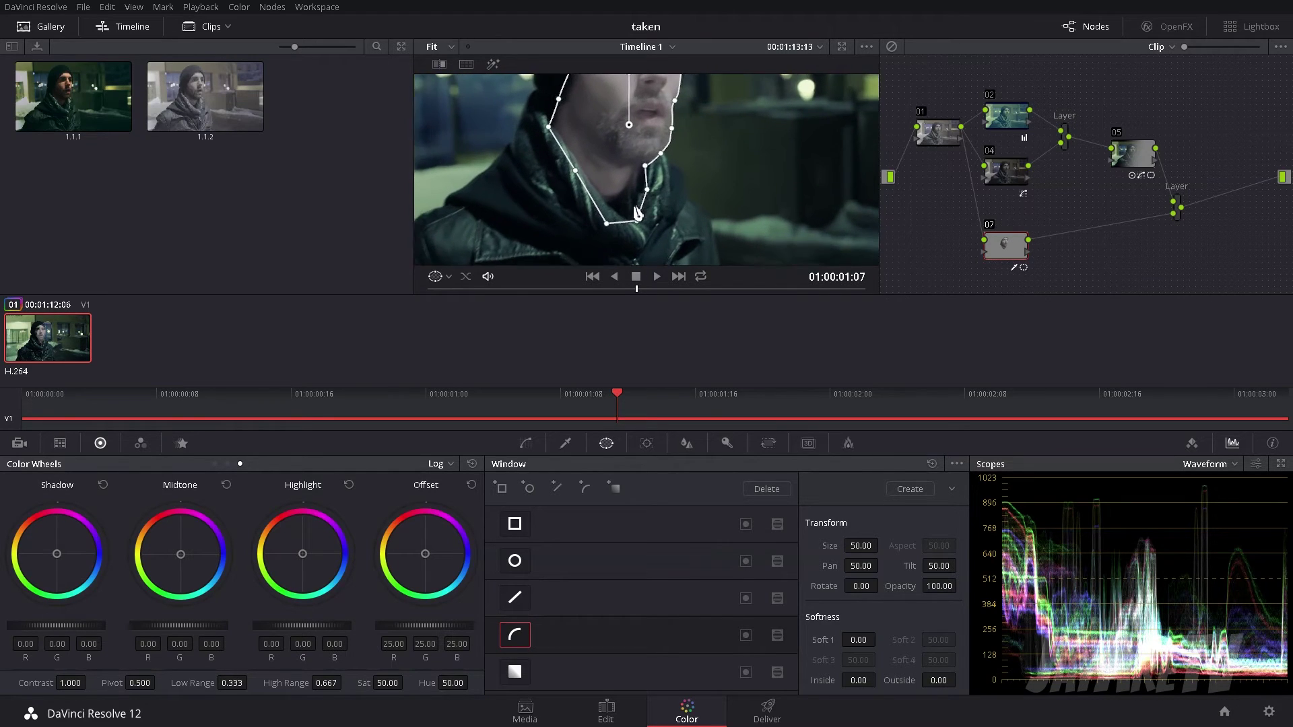
left_click(493, 65)
scroll(602, 208, "down", 4)
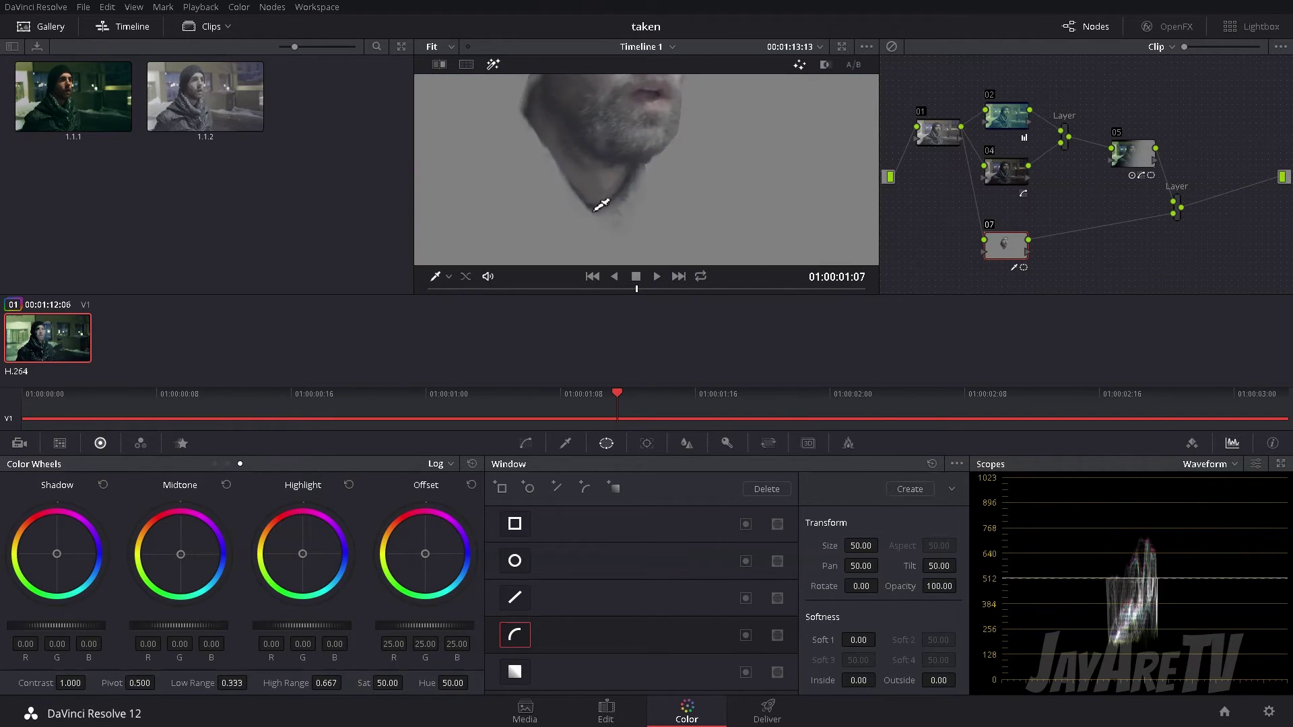
left_click_drag(696, 225, 697, 241)
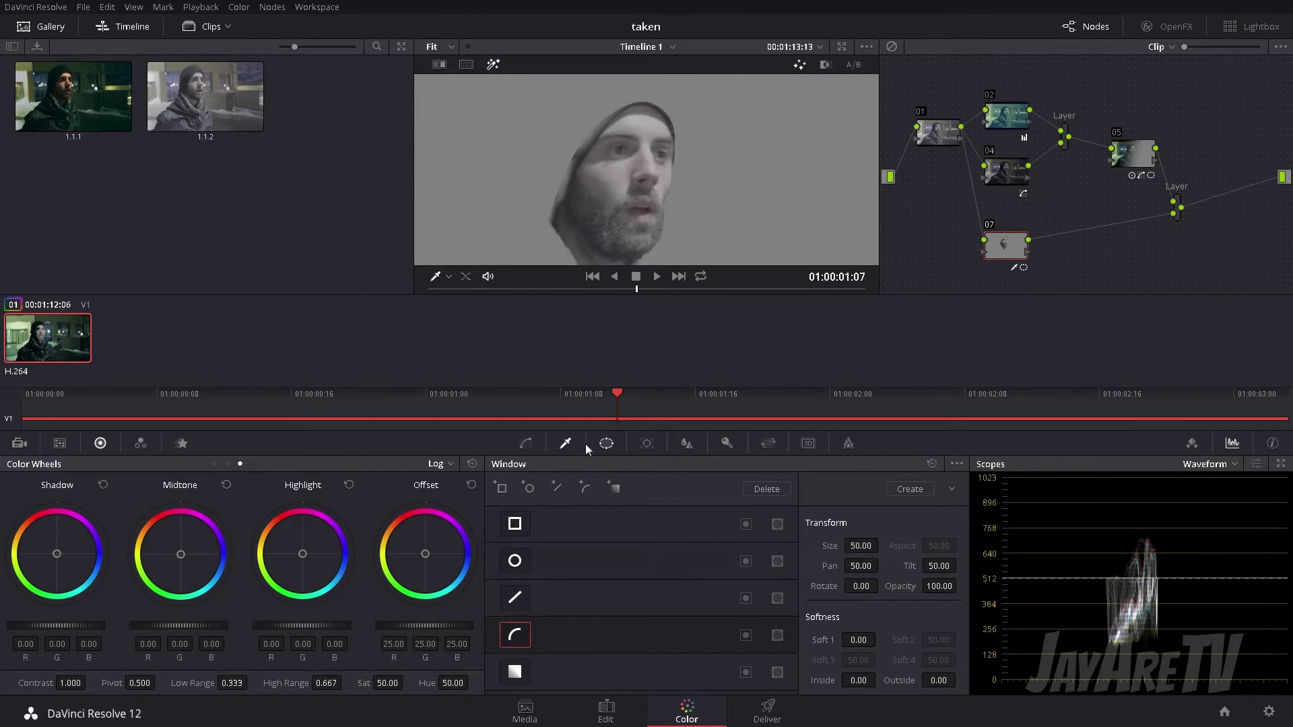
left_click(566, 444)
left_click(606, 443)
left_click(646, 443)
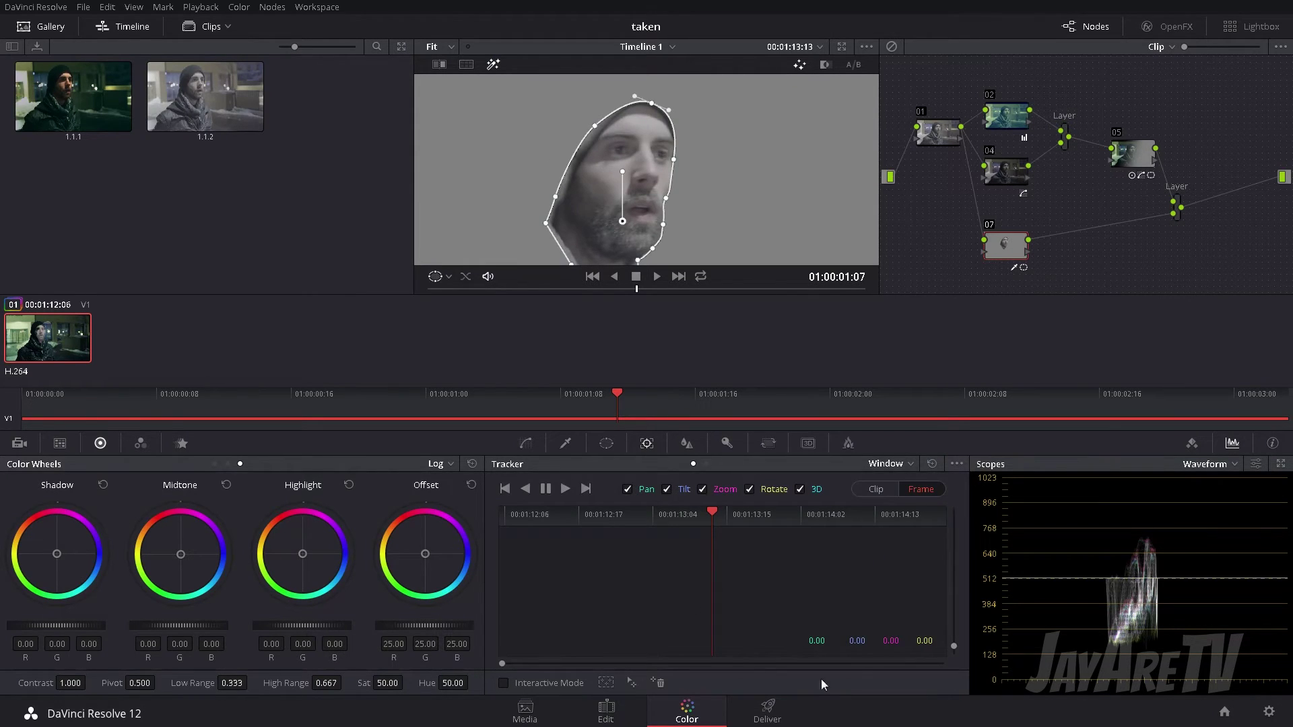
Step: Soften the face window's edges with inside softness 4.14, outside softness 2.36 and Soft 1 at 1.36
left_click(606, 443)
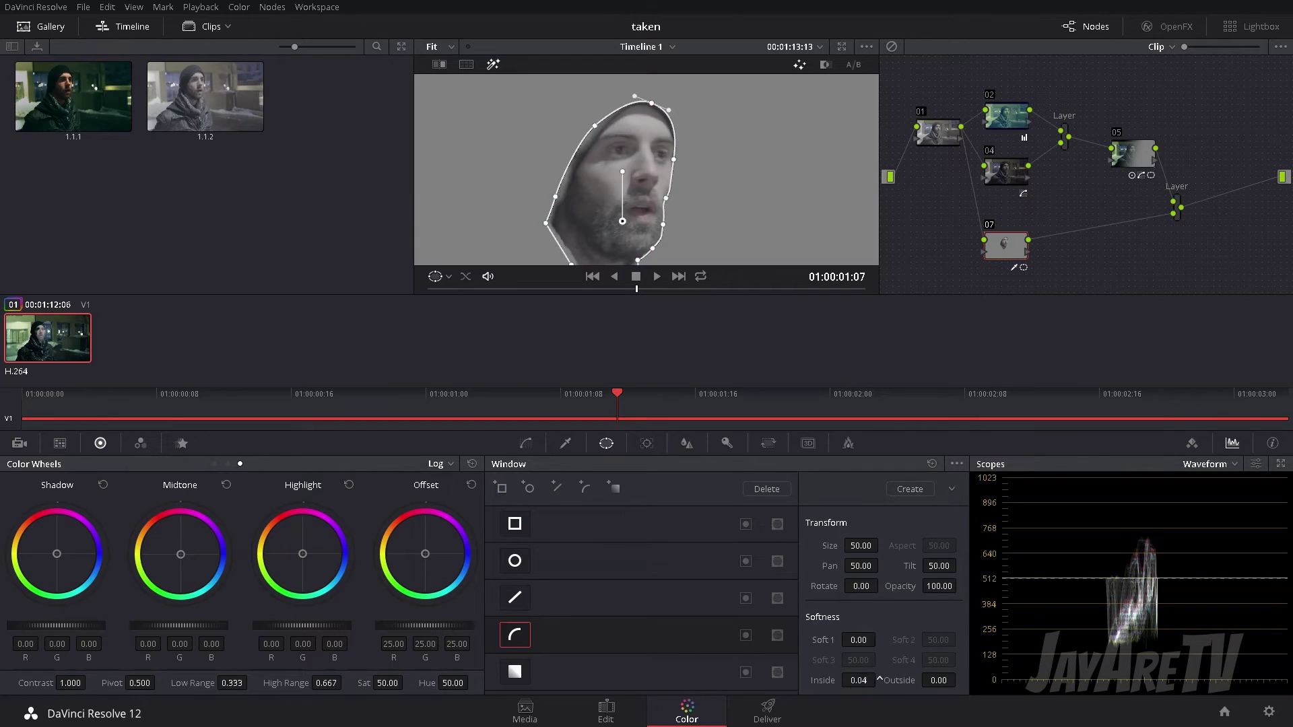
left_click_drag(880, 679, 879, 679)
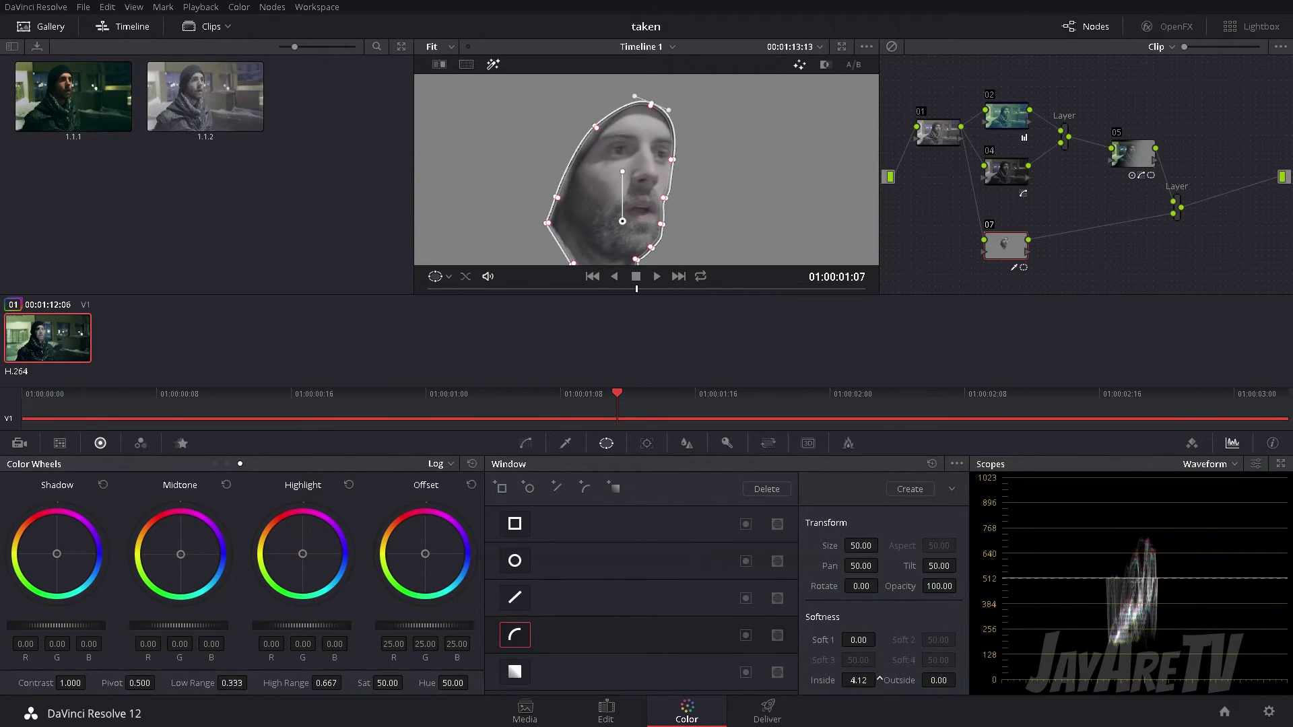
left_click_drag(880, 680, 856, 680)
left_click_drag(940, 688, 939, 681)
left_click_drag(862, 640, 880, 638)
scroll(700, 243, "up", 5)
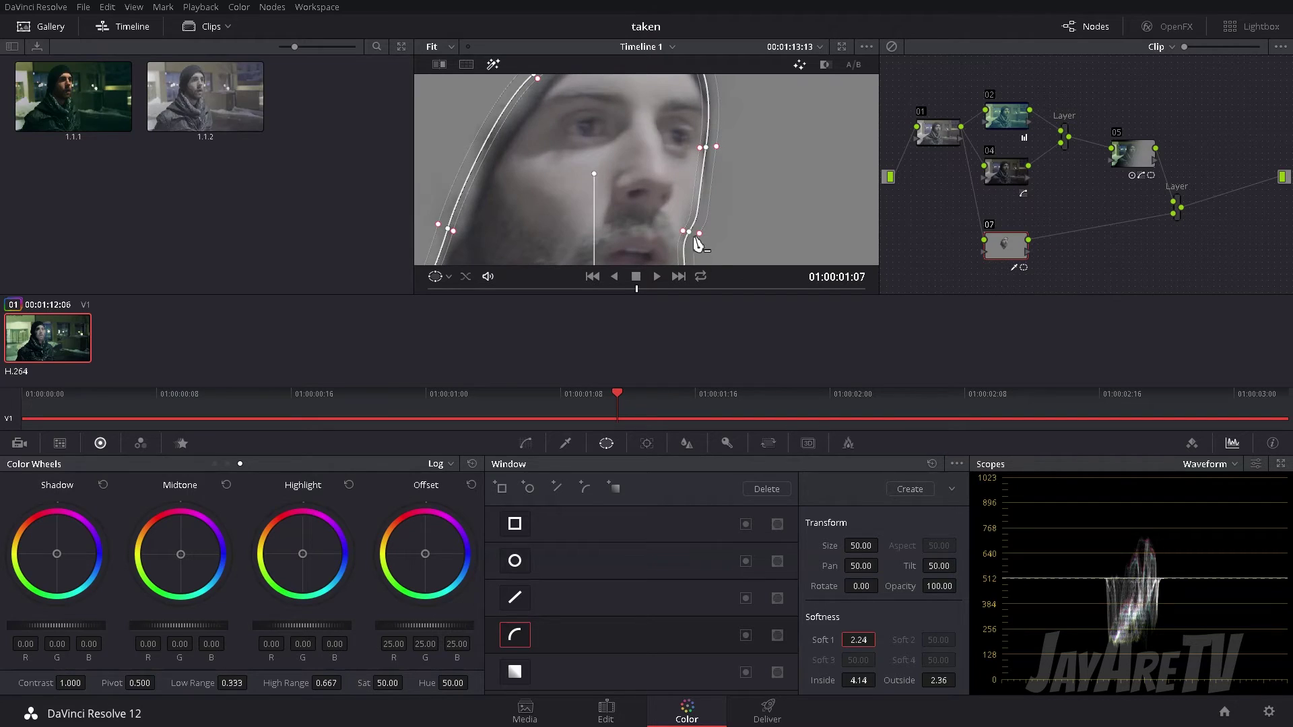
left_click_drag(865, 647, 857, 647)
scroll(711, 189, "down", 5)
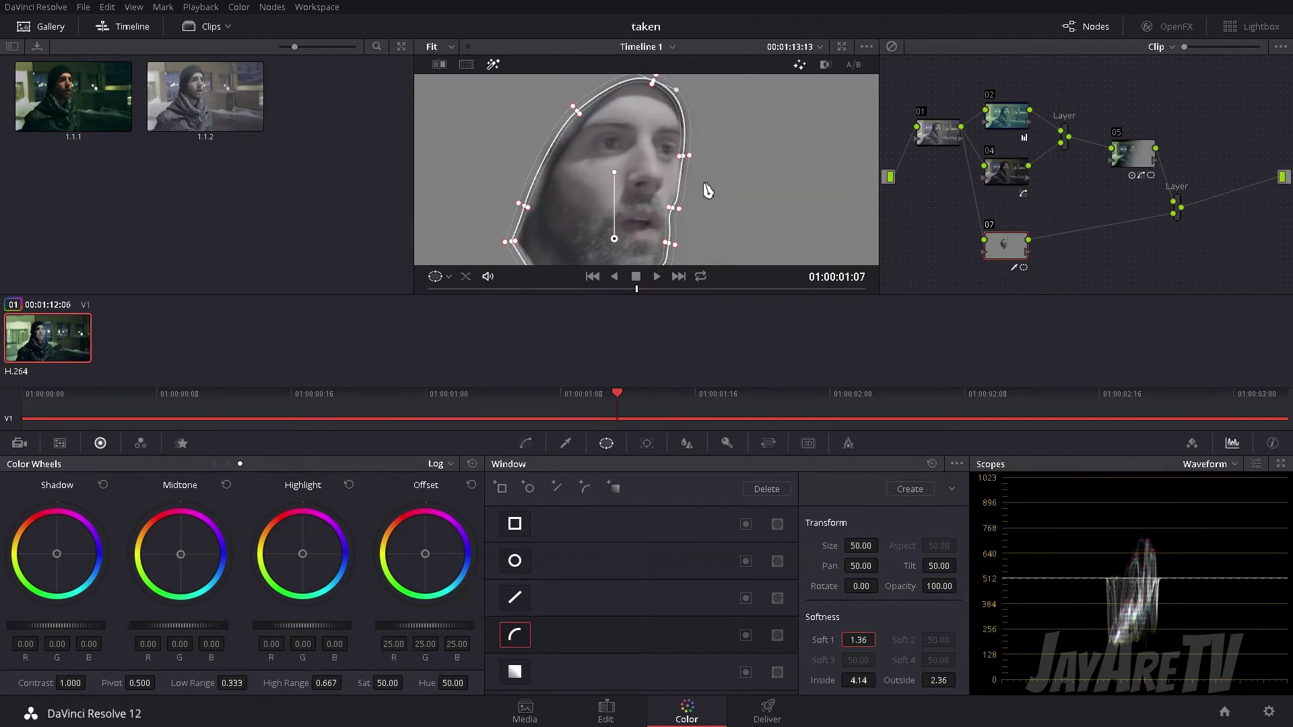
Step: Grade the skin on node 07 with gain R 1.16, G 0.97, B 0.83, blue gamma -0.04, blue lift 0.04, contrast 1.276 and saturation 42
mouse_move(718, 200)
left_mouse_down()
mouse_move(743, 127)
mouse_move(748, 196)
mouse_move(730, 265)
mouse_move(729, 204)
left_mouse_up()
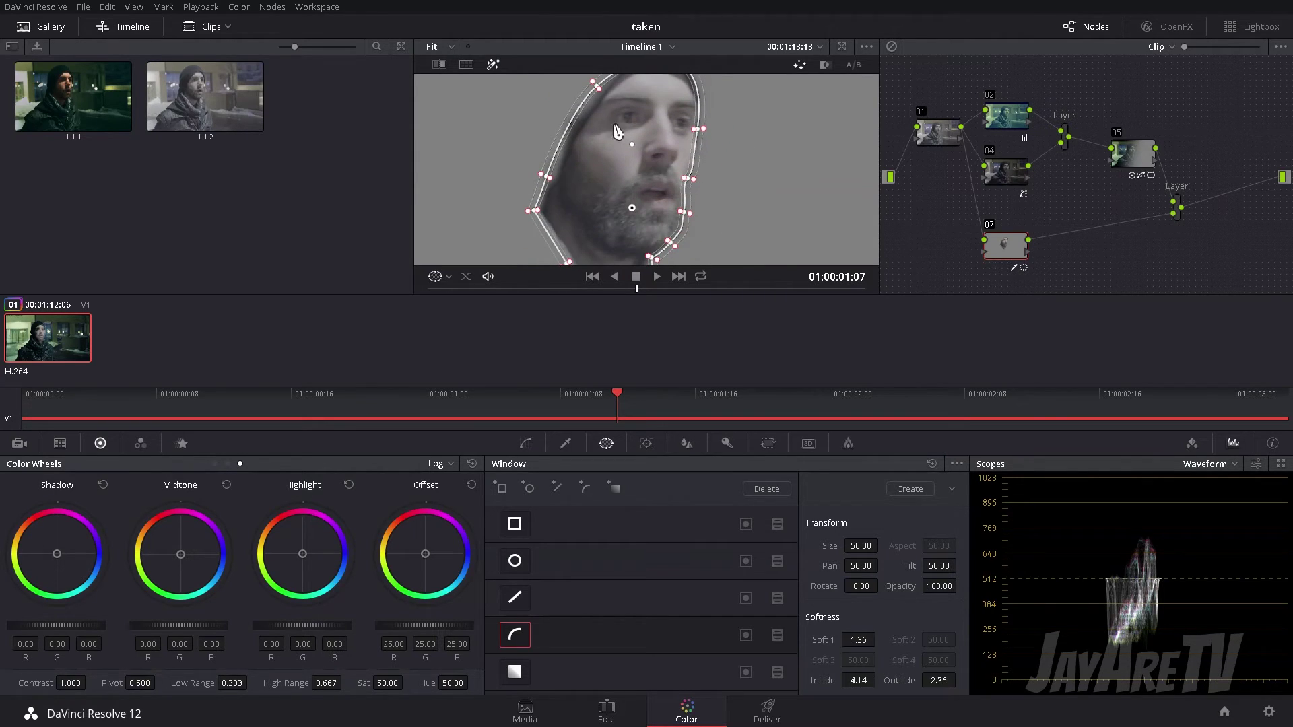
left_click(566, 444)
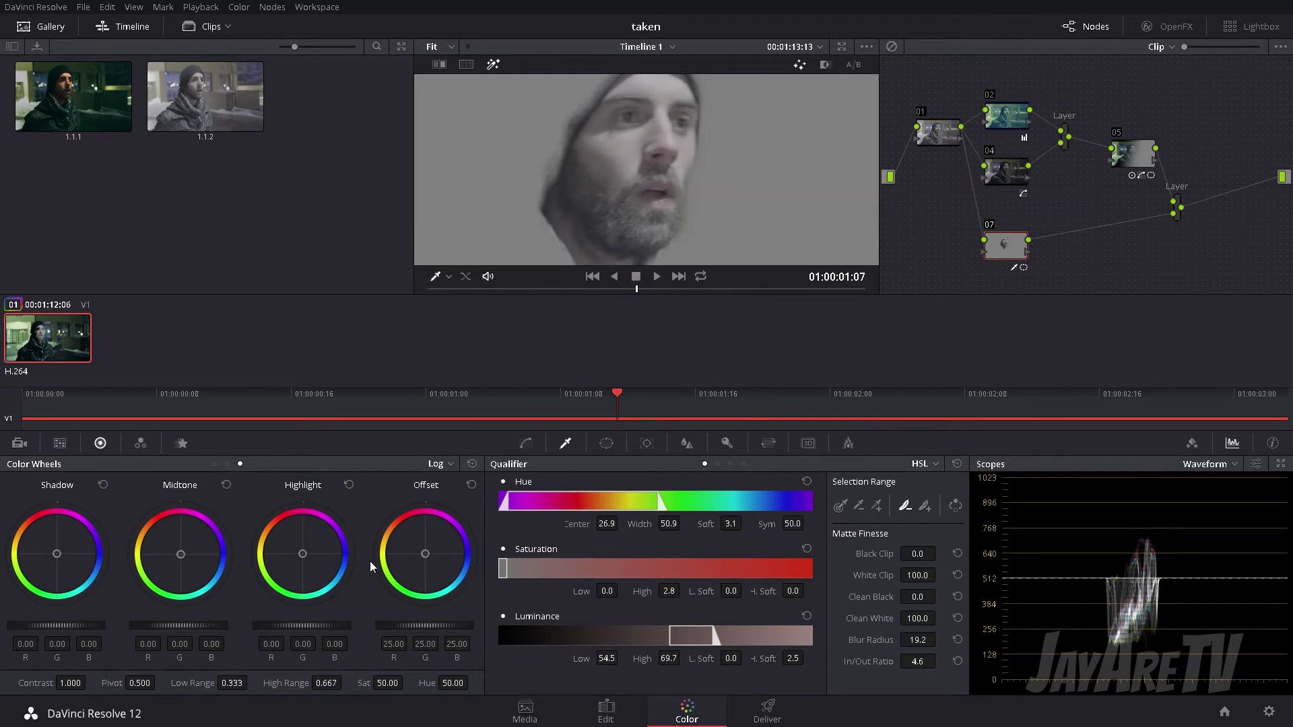
left_click_drag(302, 554, 302, 531)
left_click(473, 465)
left_click(215, 464)
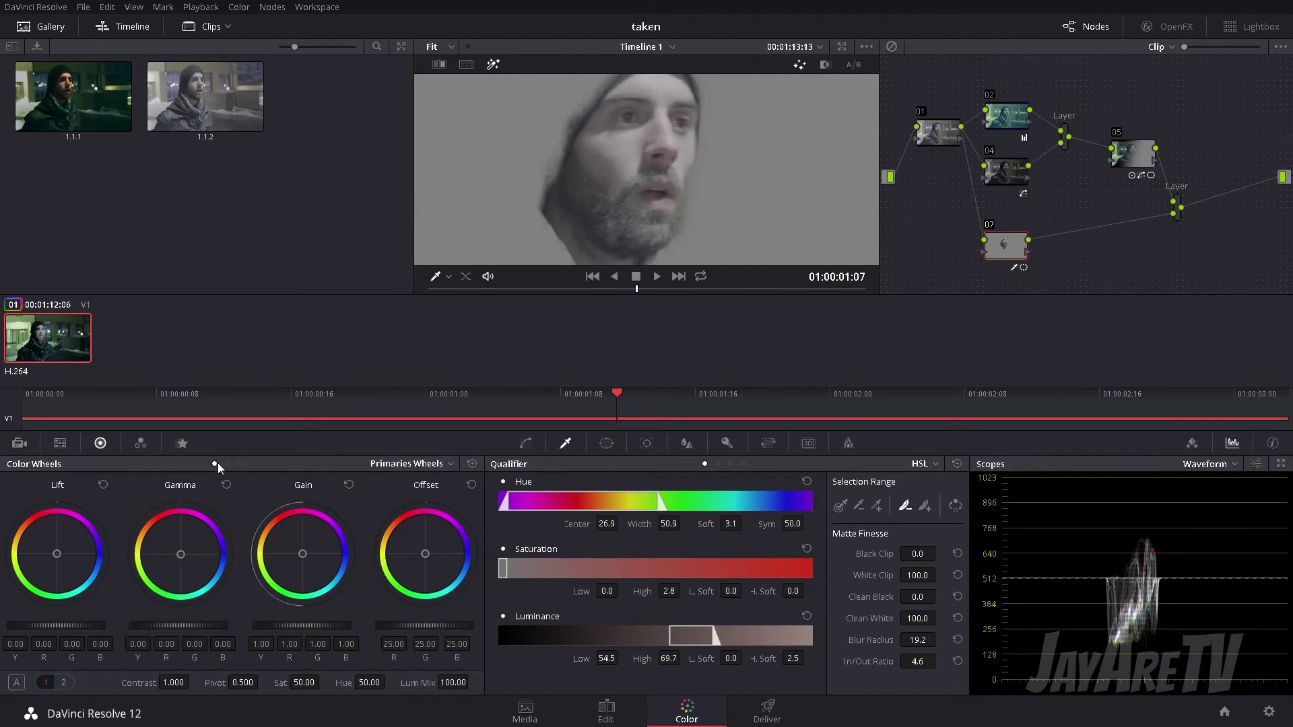
left_click_drag(295, 544, 291, 506)
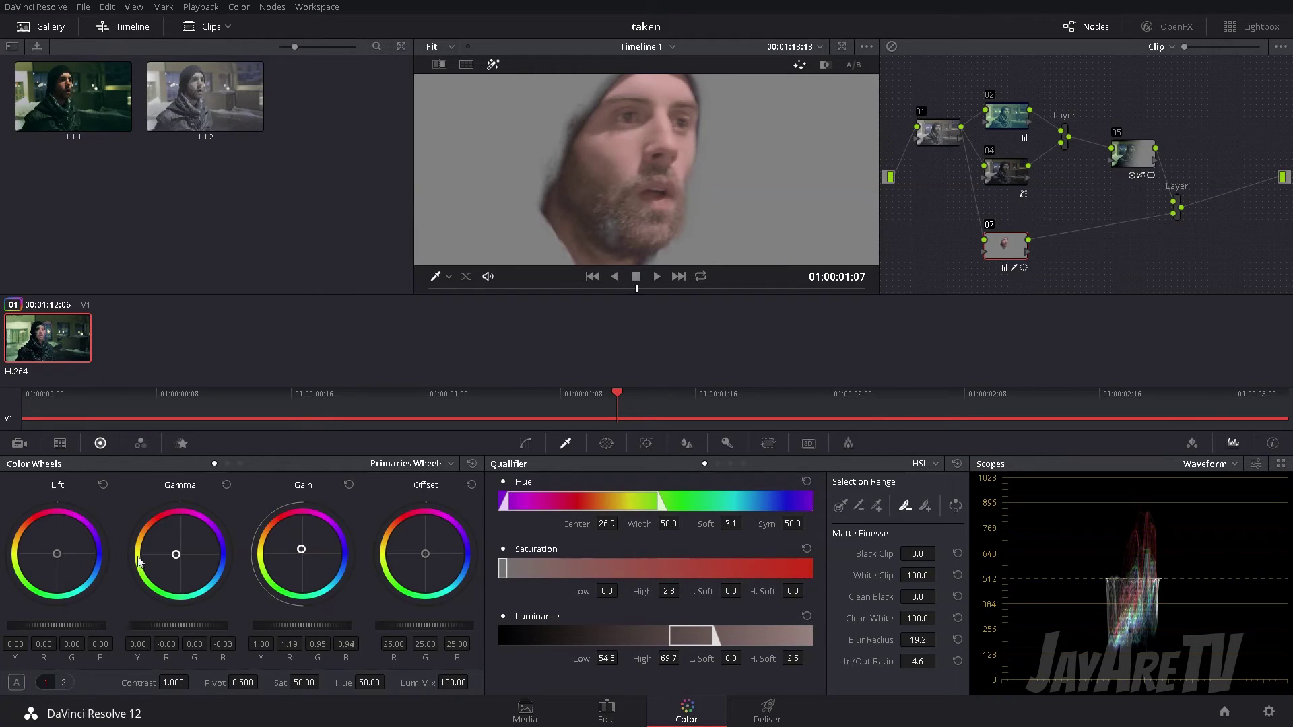
left_click_drag(130, 556, 115, 561)
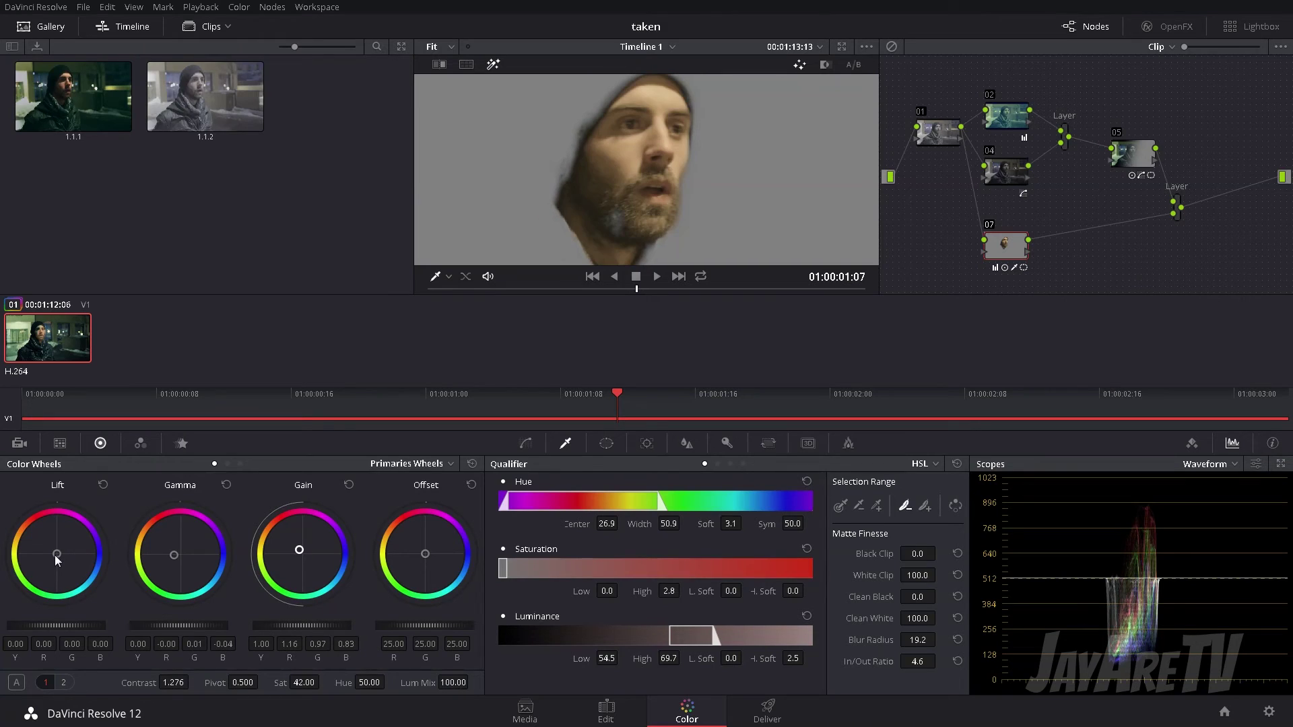
left_click_drag(56, 555, 73, 560)
scroll(539, 261, "up", 2)
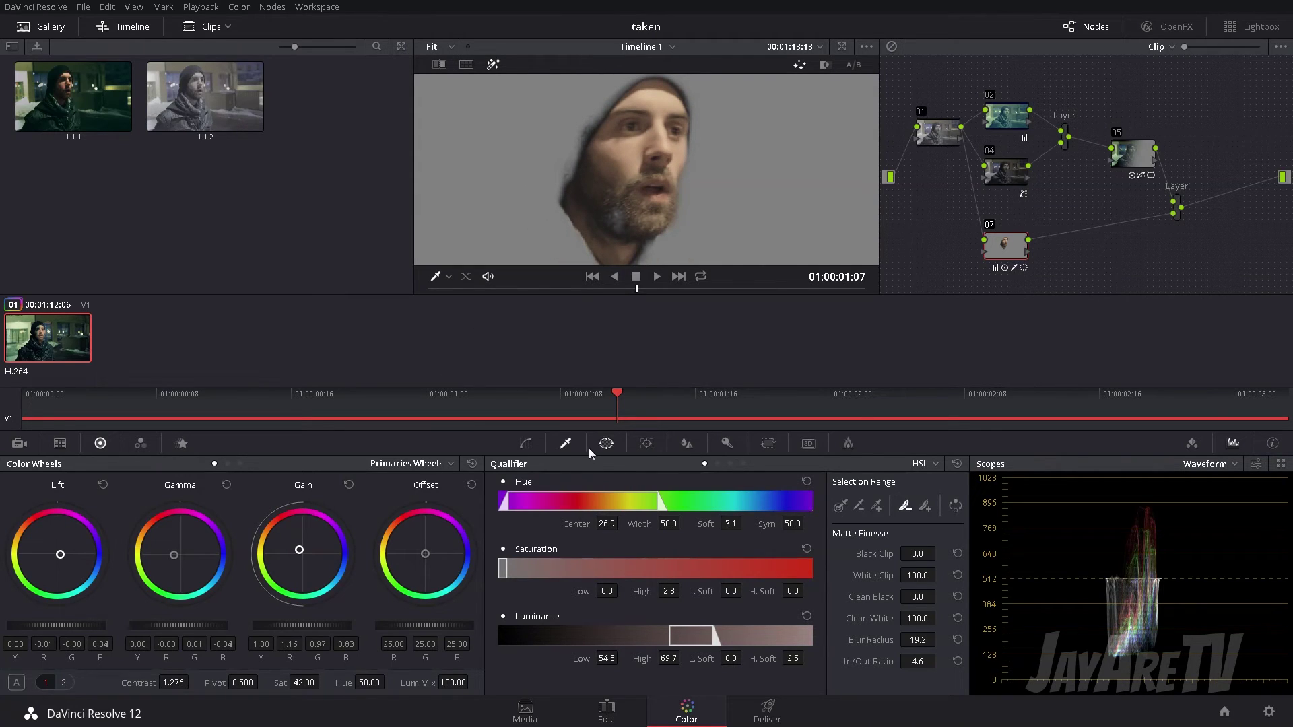
Step: Extend node 07's skin key with added samples around the neck and face edge, and set luminance low to 55.0 with low softness 7.3
left_click(876, 506)
left_click(625, 214)
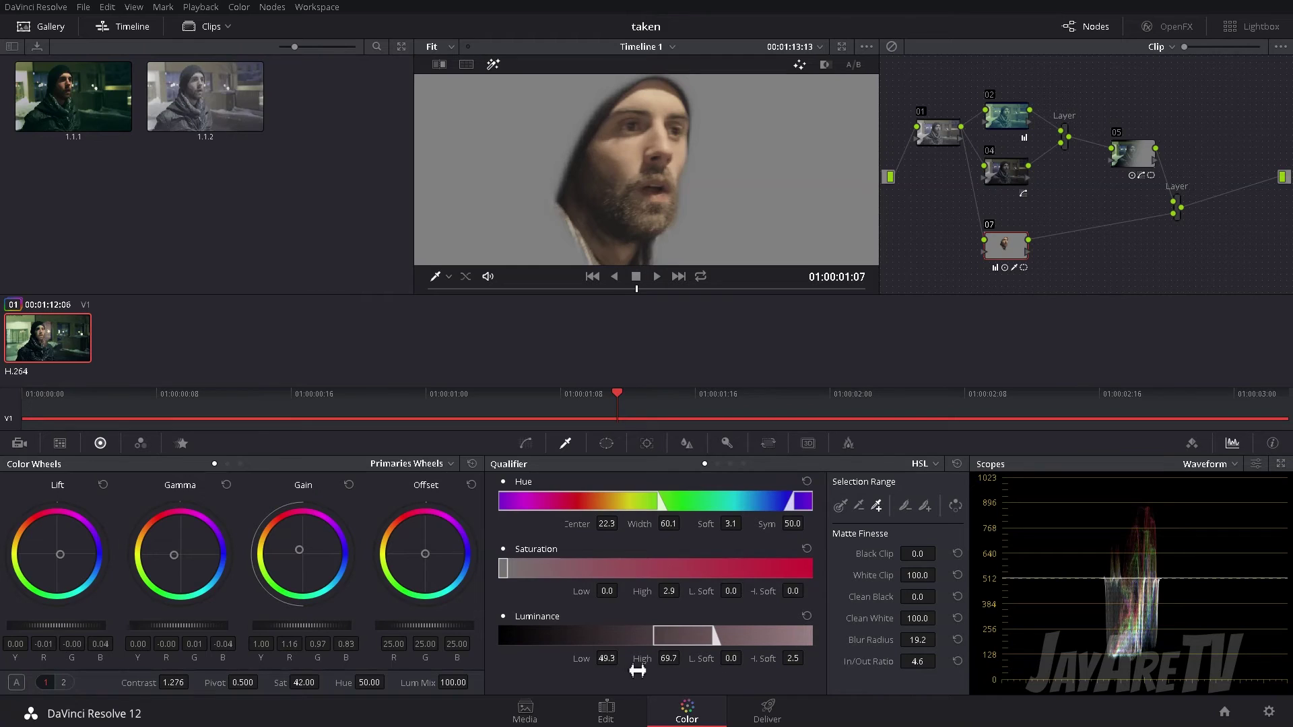
left_click_drag(596, 662, 622, 659)
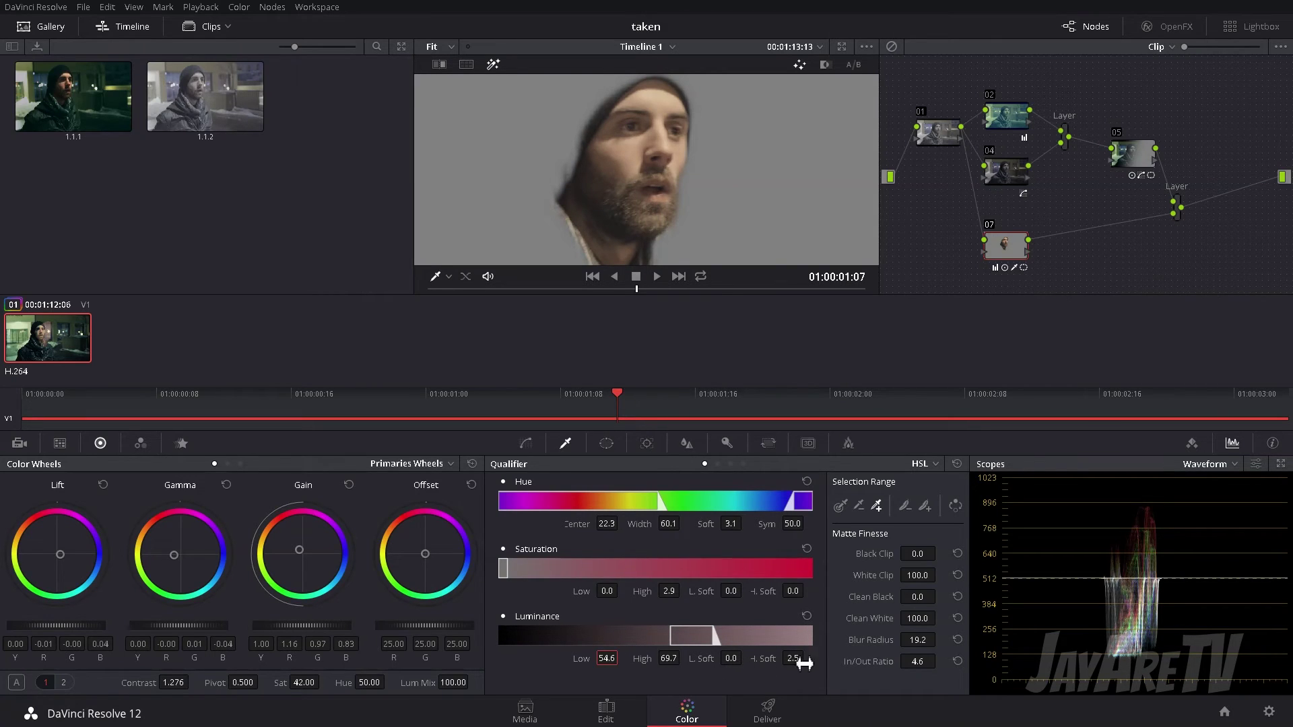
left_click_drag(732, 659, 745, 659)
left_click(686, 176)
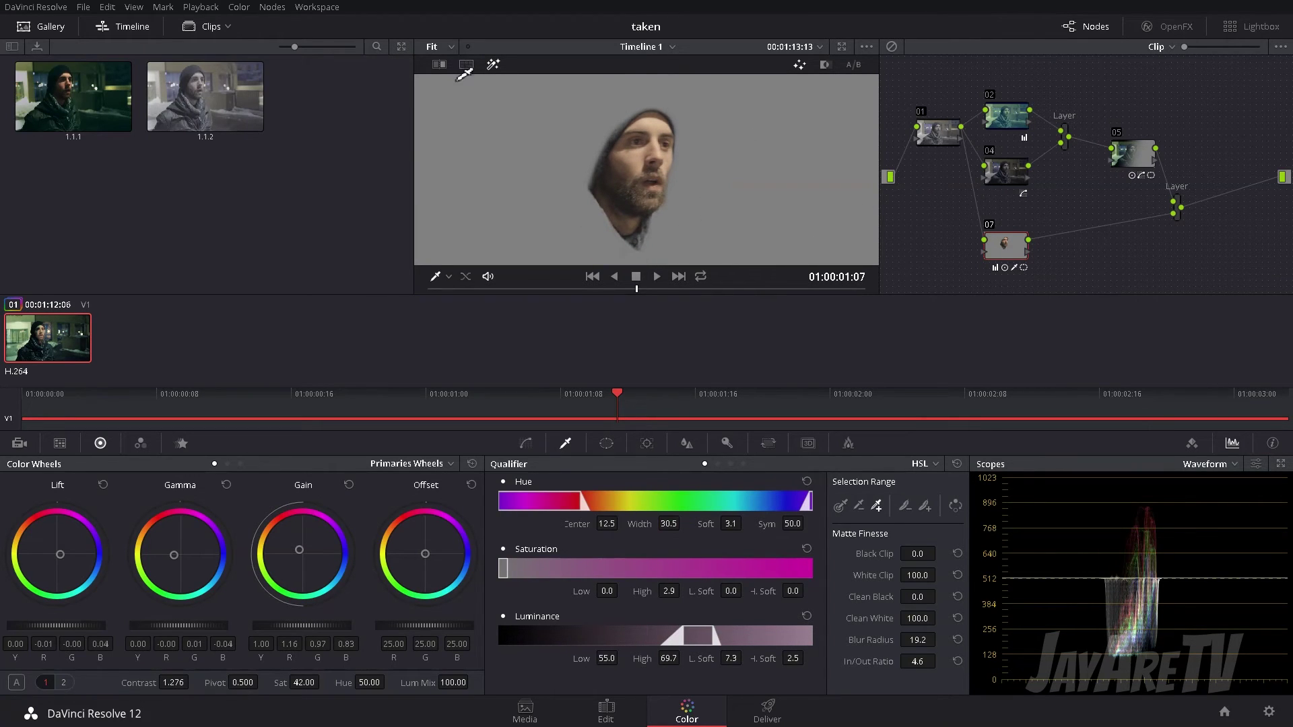
Step: Turn off the key highlight and darken node 07's lower tones with a point pulled down on the custom curve
left_click(497, 66)
scroll(811, 230, "down", 4)
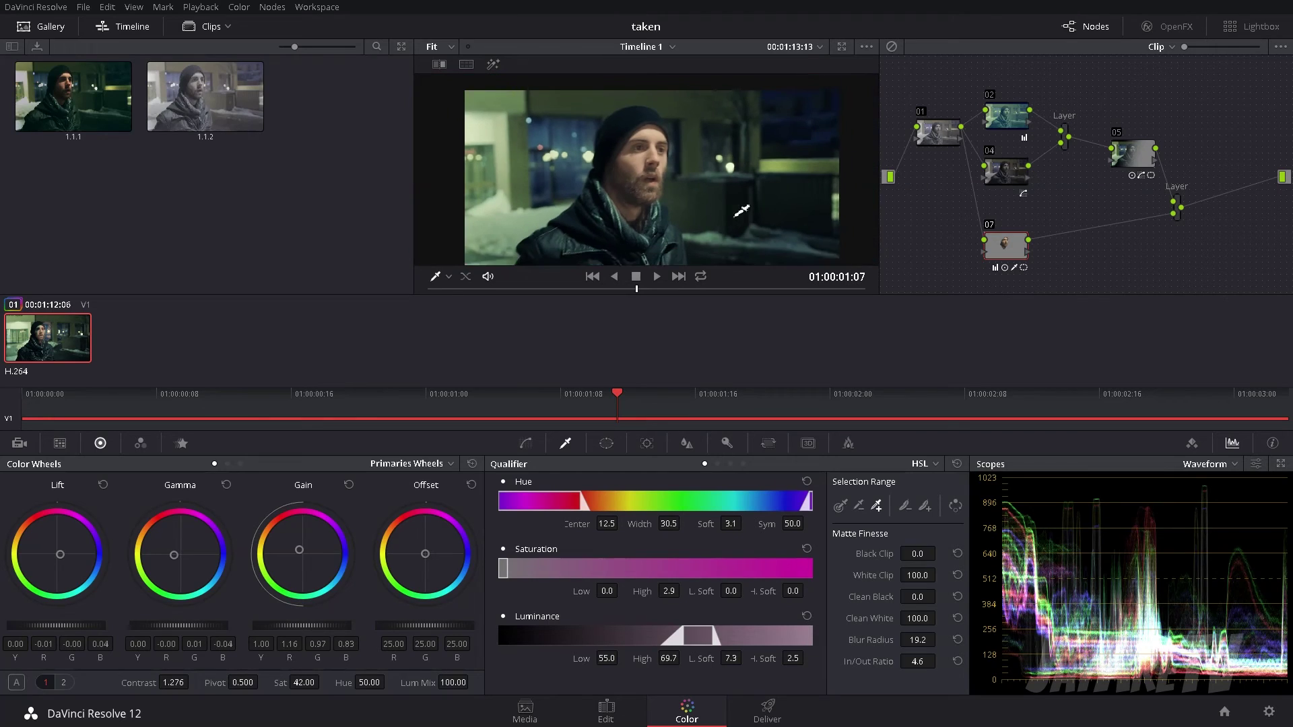
key("shift+z")
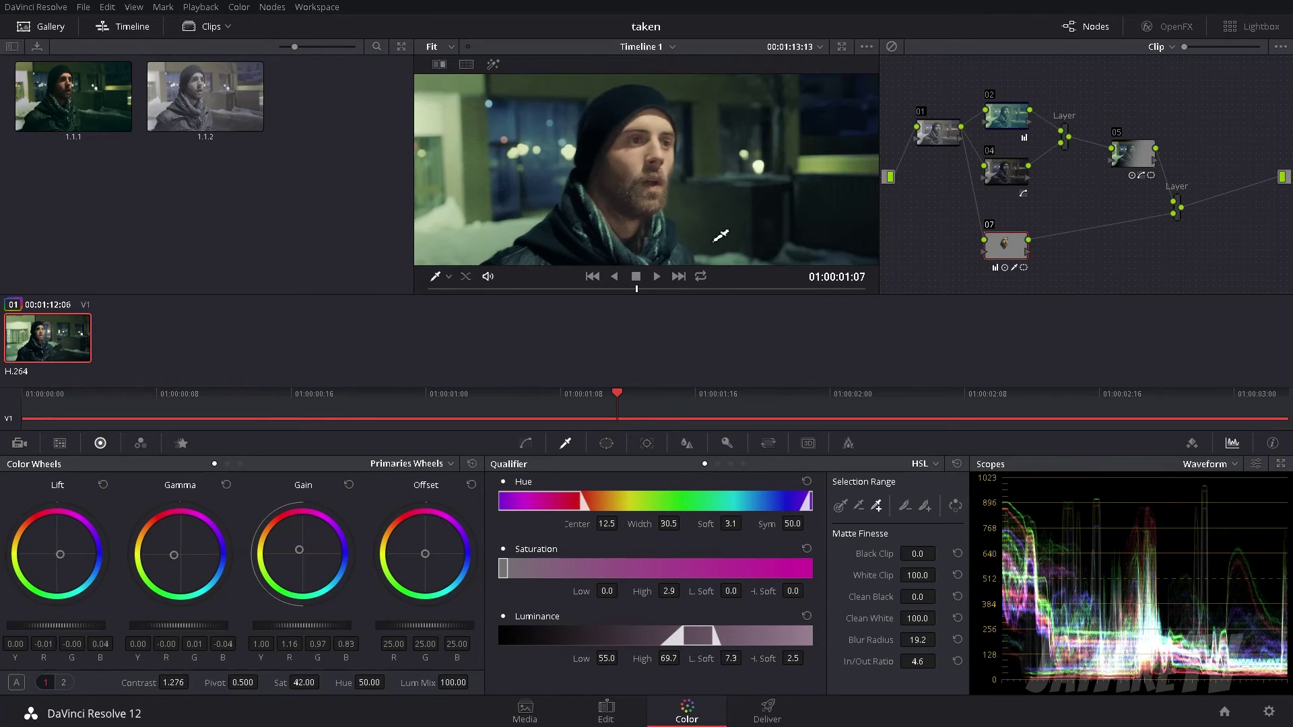
left_click_drag(1010, 261, 1005, 254)
left_click(526, 444)
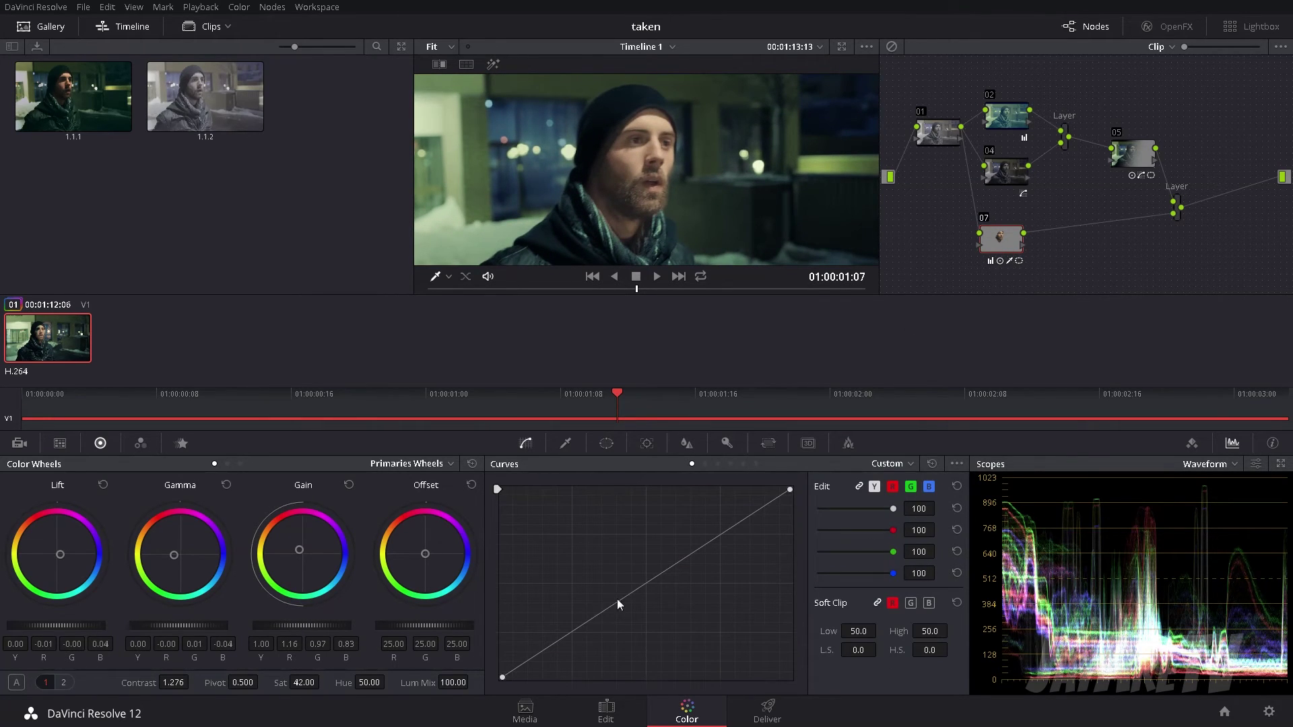
left_click_drag(578, 627, 593, 647)
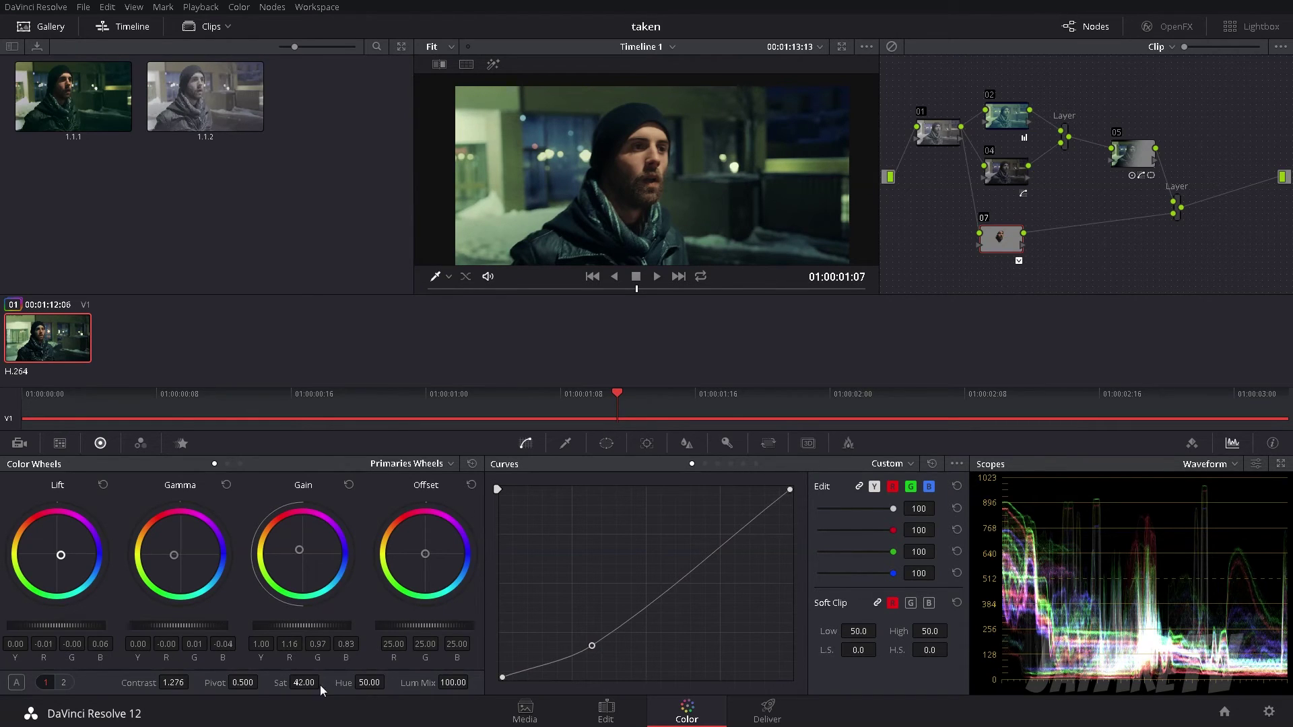
Step: Reduce node 07's saturation to 40.40
mouse_move(321, 689)
left_mouse_down()
mouse_move(309, 687)
mouse_move(323, 683)
left_mouse_up()
scroll(779, 202, "down", 4)
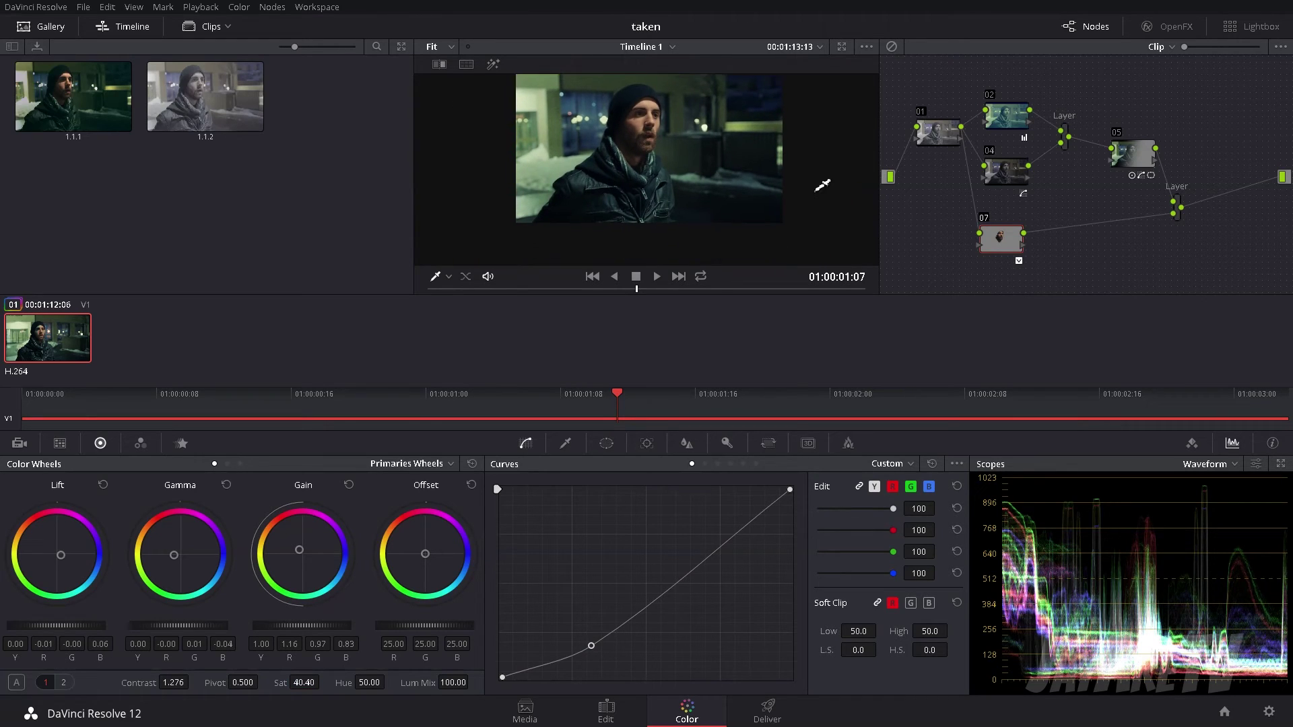
left_click_drag(815, 191, 800, 214)
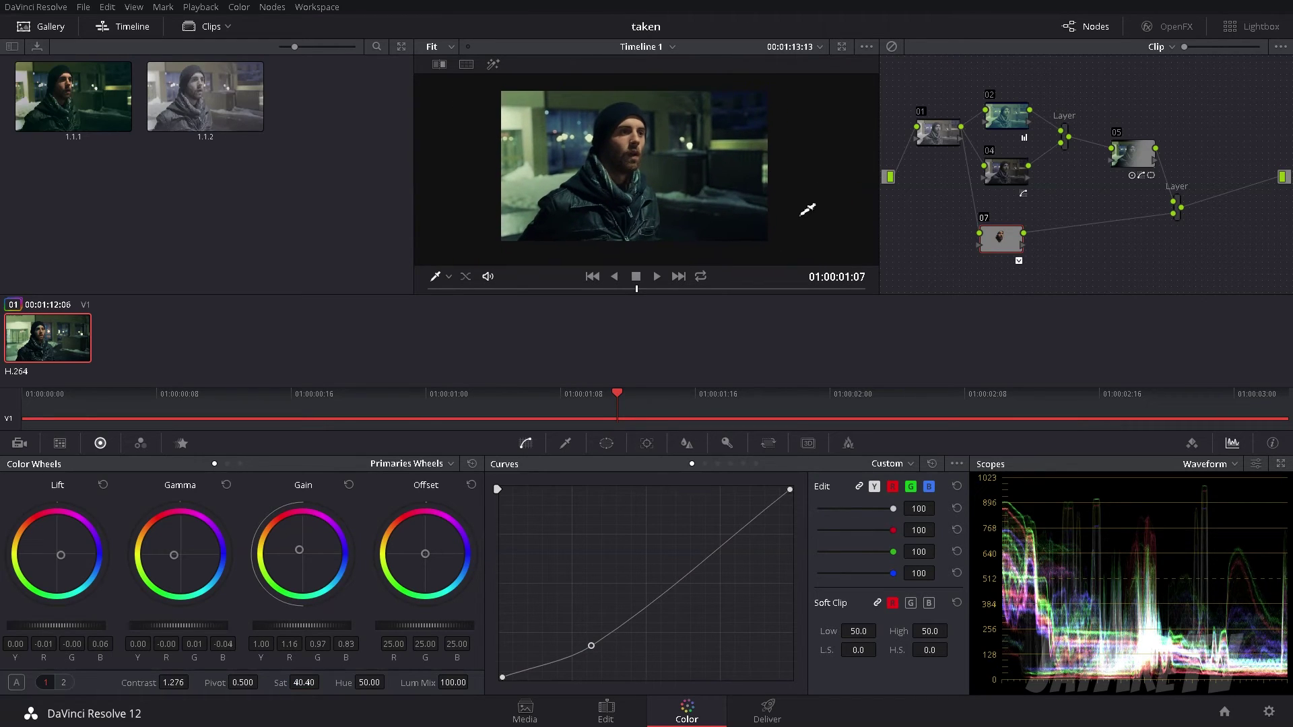
Step: Add a serial node after the final layer mixer at the end of the node tree
left_click(1178, 214)
key("alt+s")
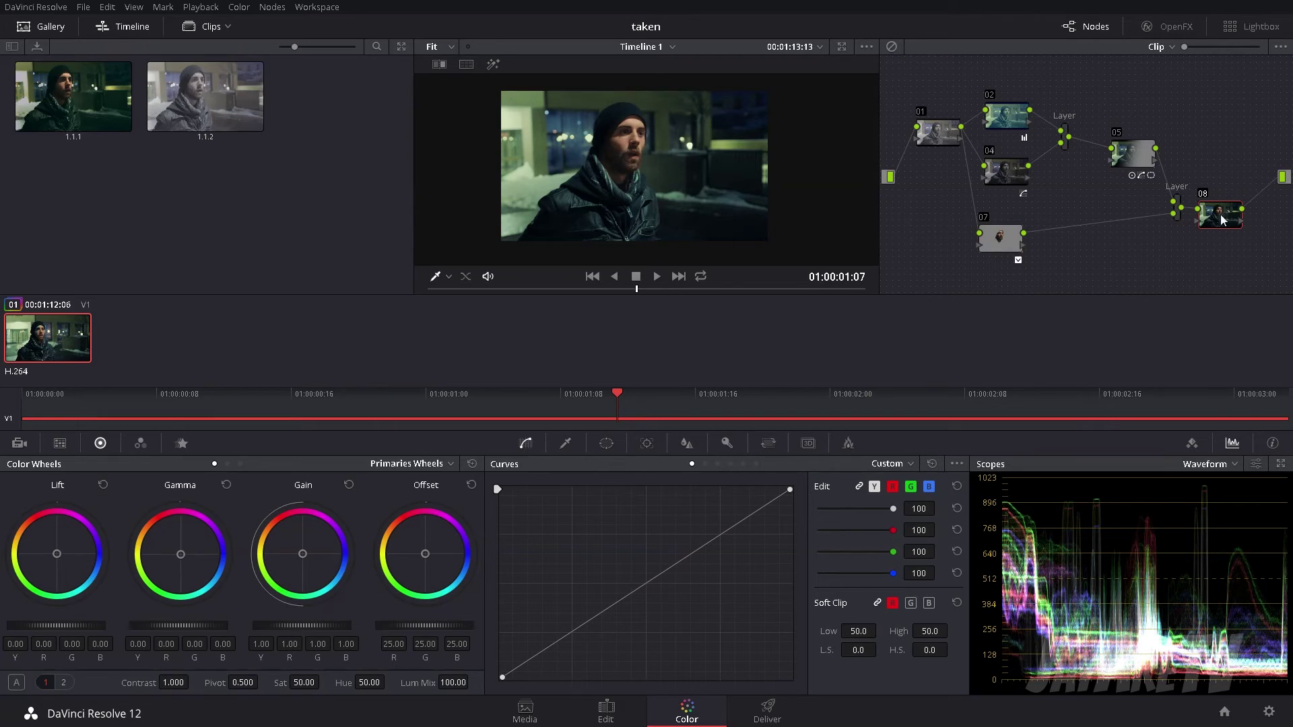
scroll(750, 122, "up", 2)
scroll(781, 134, "down", 1)
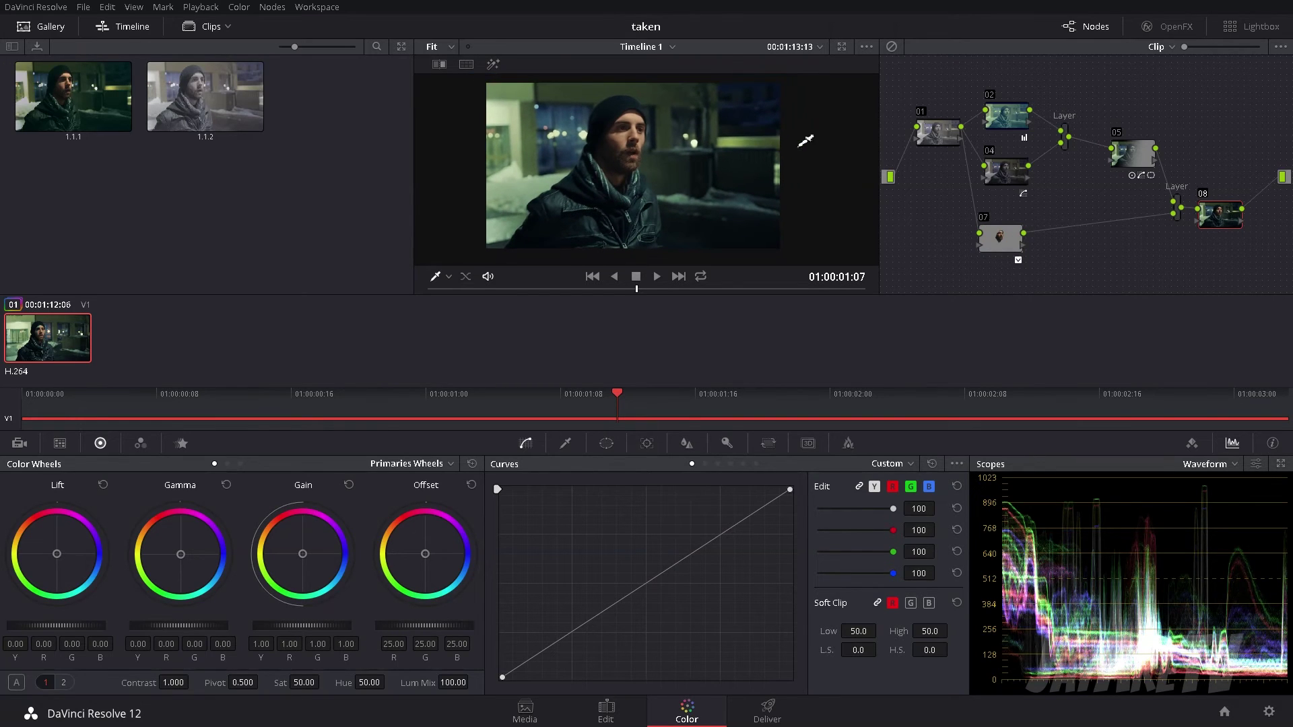
left_click_drag(806, 140, 810, 143)
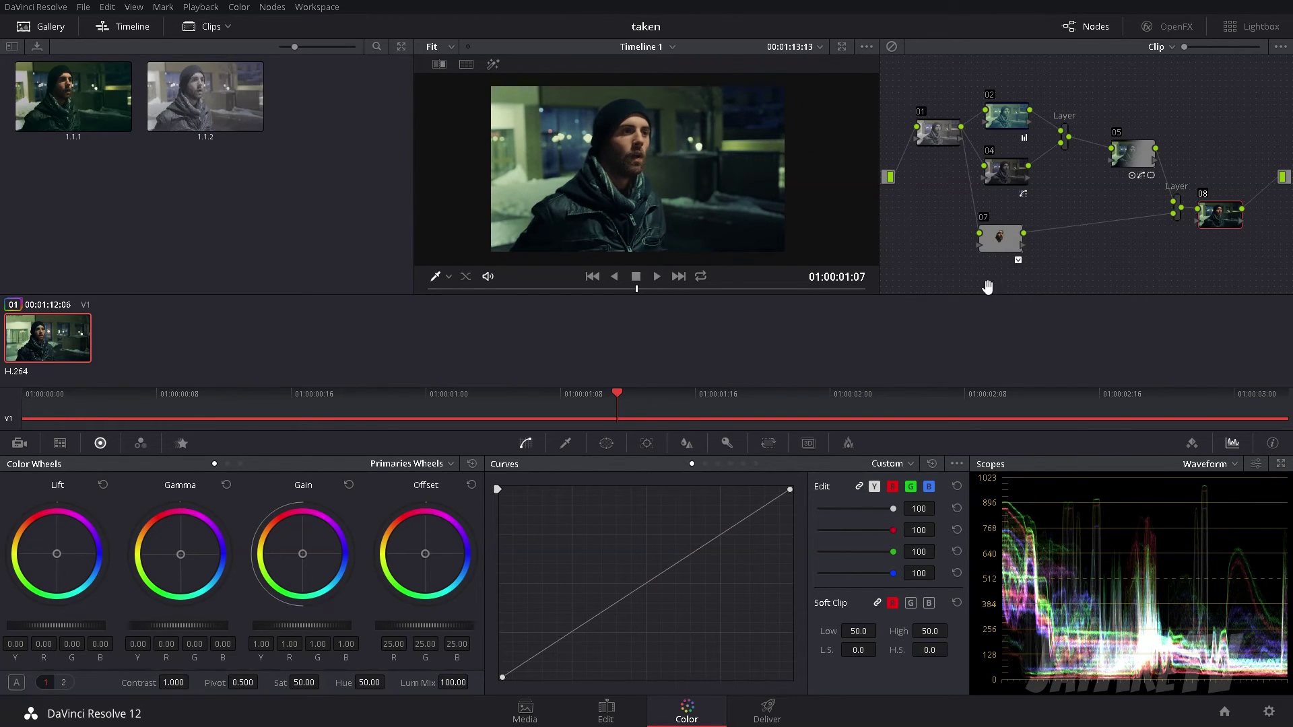
left_click_drag(1216, 219, 1216, 217)
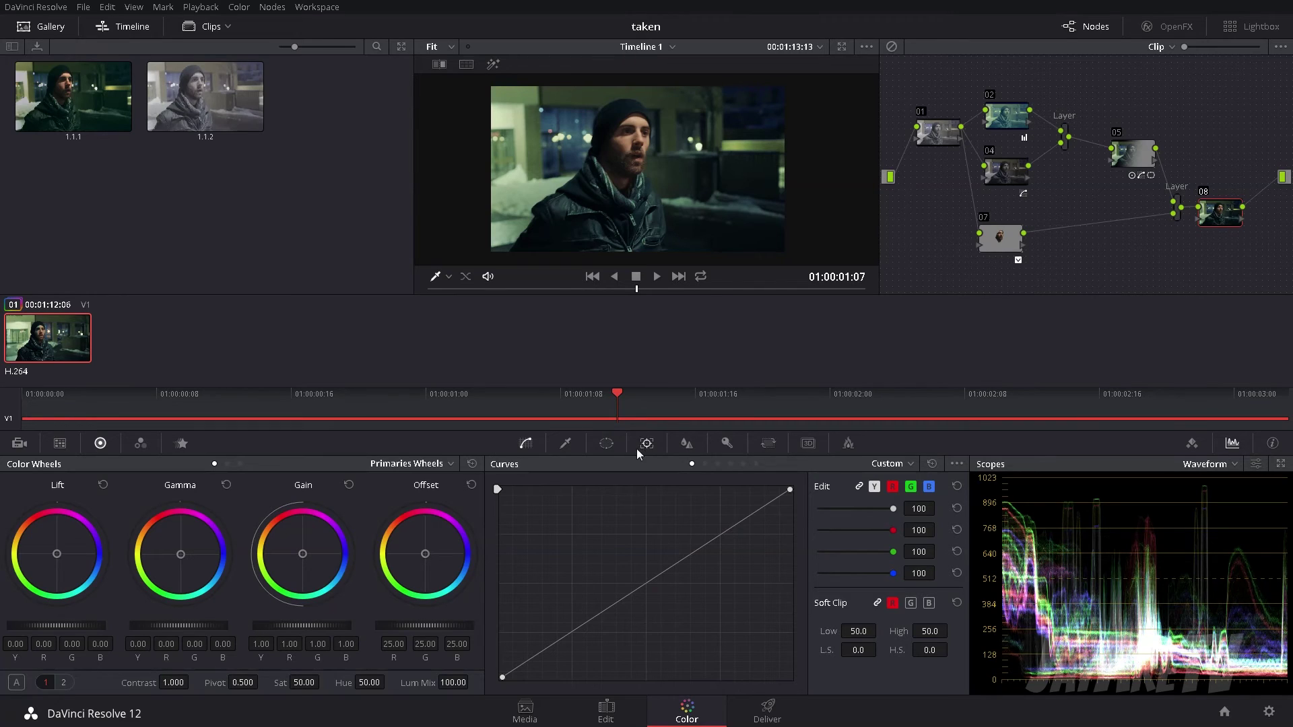
Step: Add an inverted circular window on node 08, stretched to a frame-wide ellipse with size 58.49, aspect 79.14 and Soft 1 at 4.51
left_click(606, 443)
left_click(515, 560)
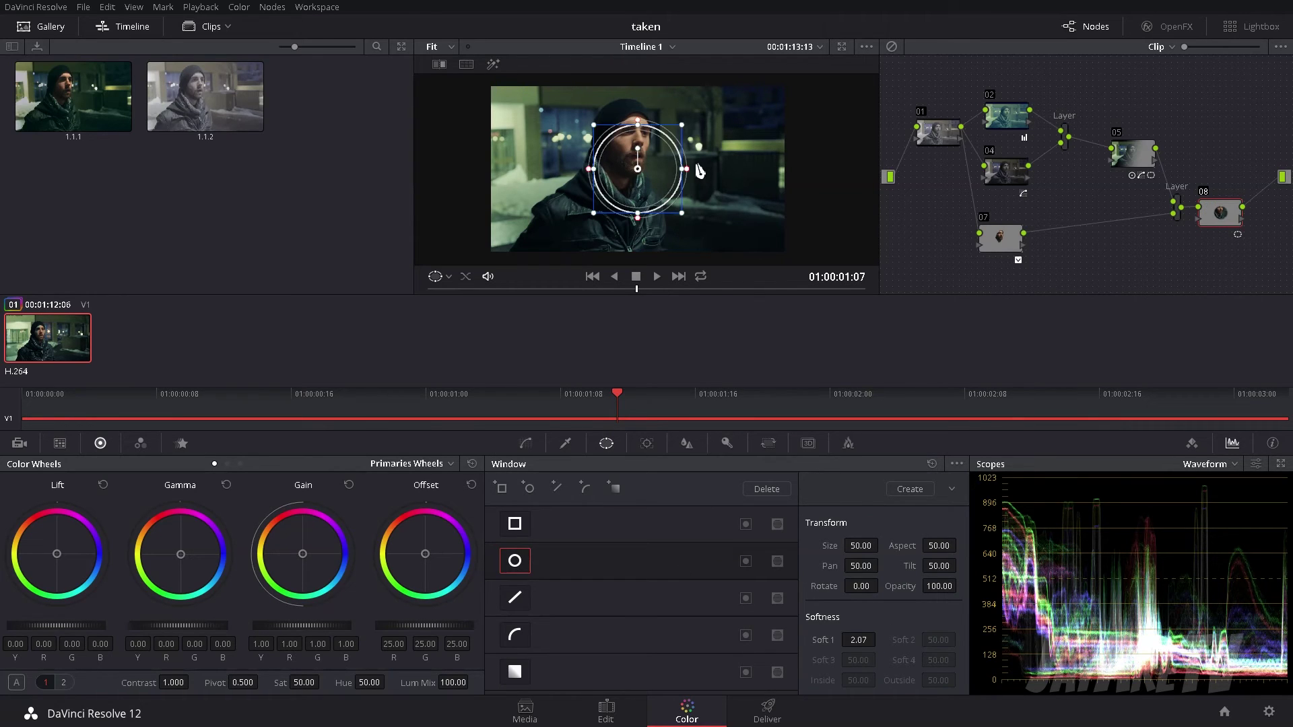
left_click_drag(689, 169, 815, 168)
left_click_drag(638, 133, 640, 97)
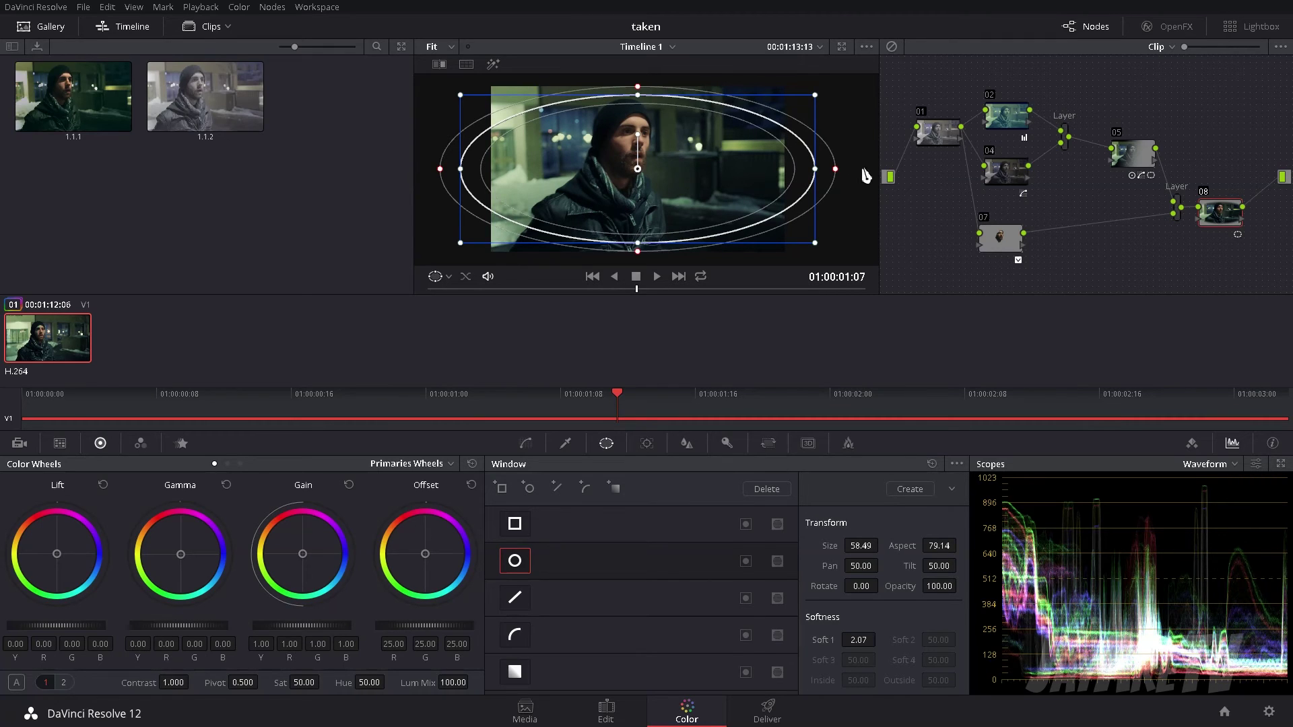
left_click_drag(835, 169, 860, 169)
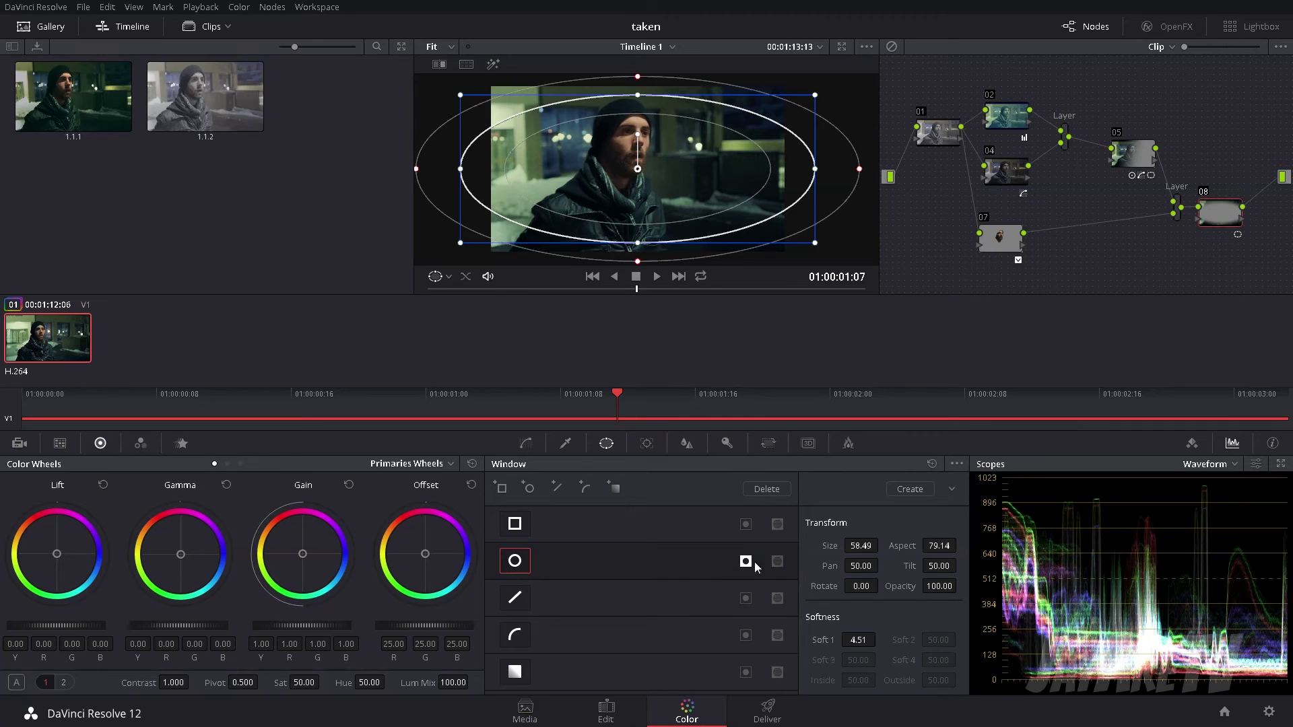
Step: Darken the area outside the ellipse into a vignette with offset 13.60, and hide the window outline in the viewer
left_click_drag(416, 625, 265, 640)
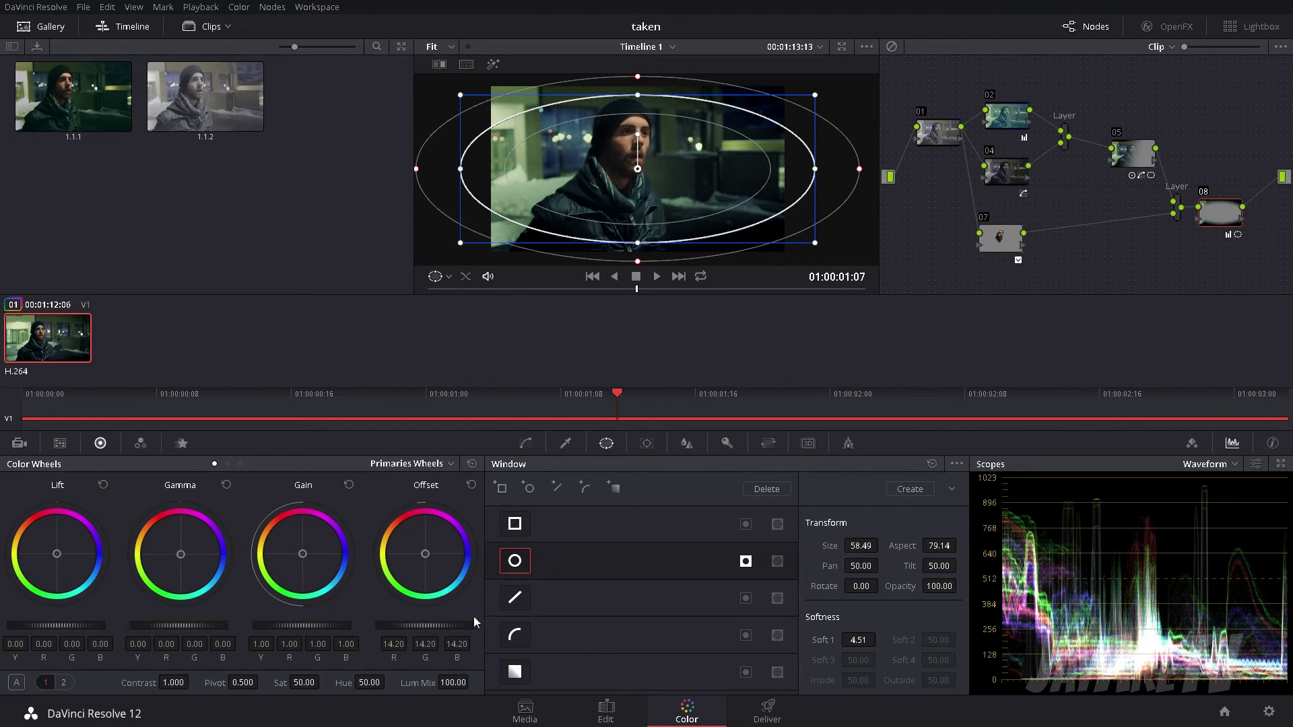
left_click_drag(418, 631, 460, 640)
left_click(448, 277)
left_click(470, 300)
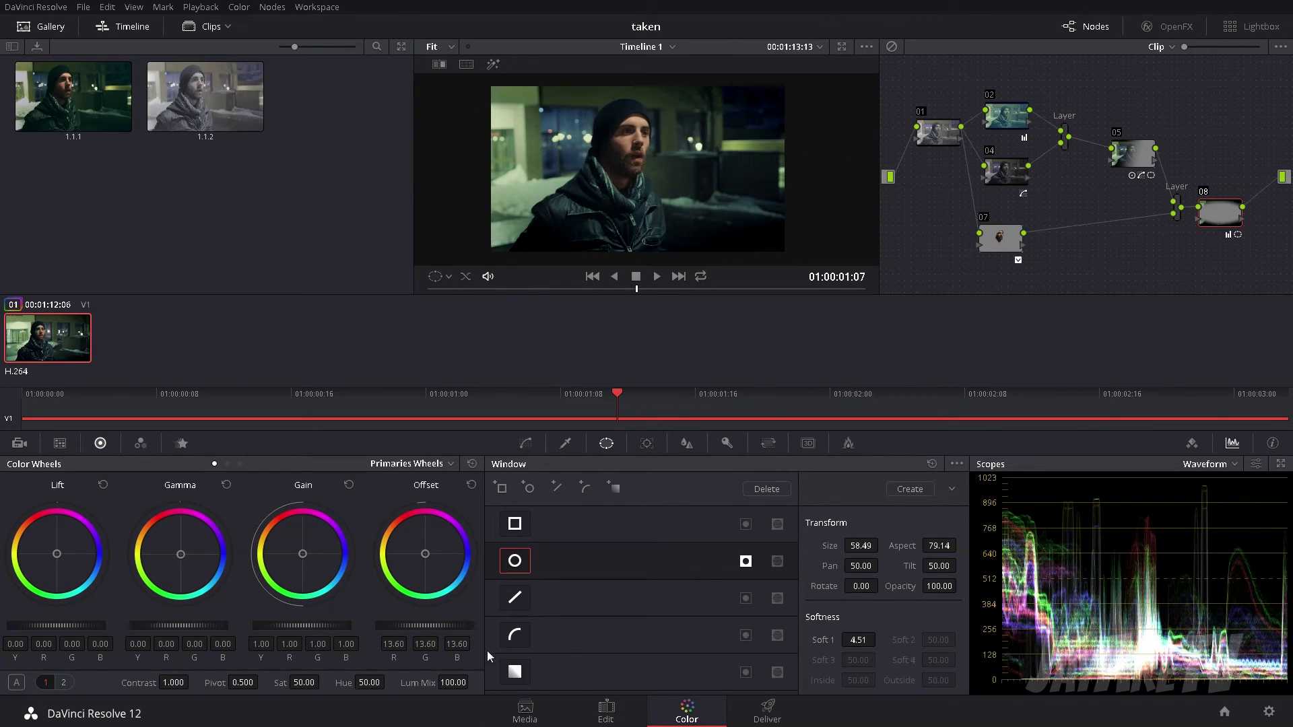
Step: Apply 2.35 output blanking to the timeline and check the letterboxed frame around 01:00:01:07
left_click(240, 7)
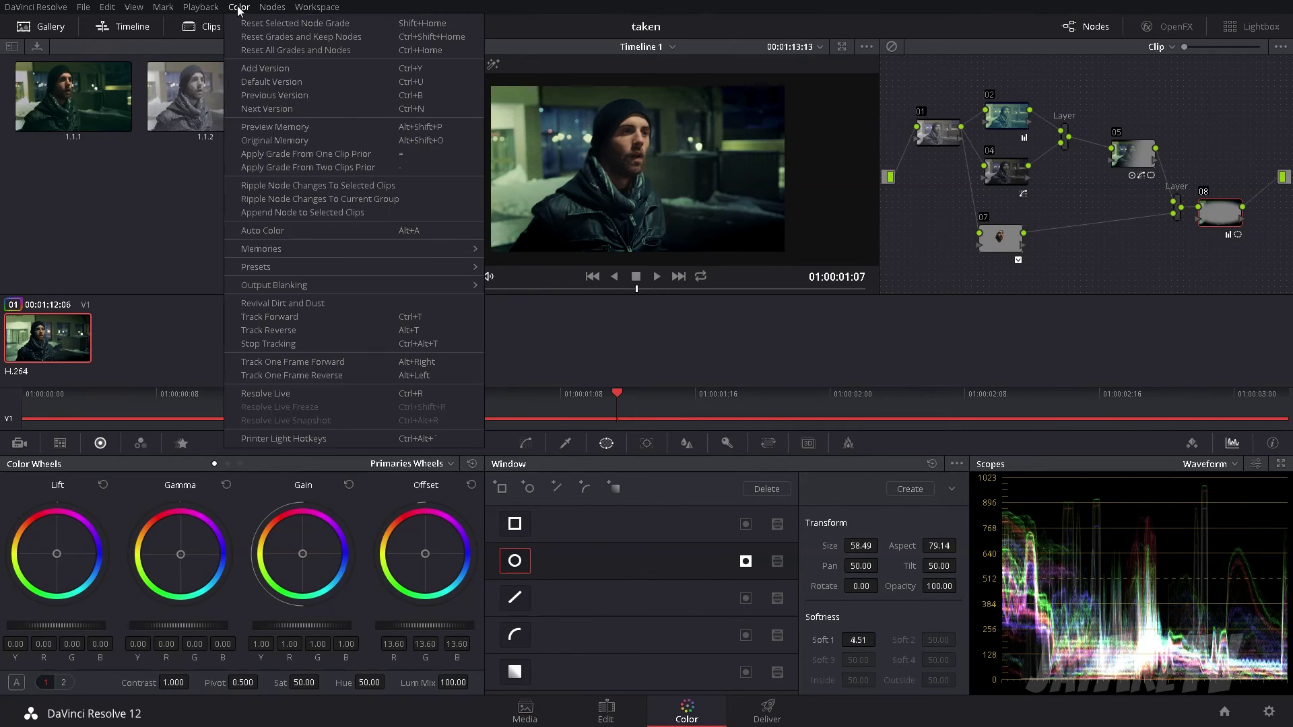
mouse_move(330, 287)
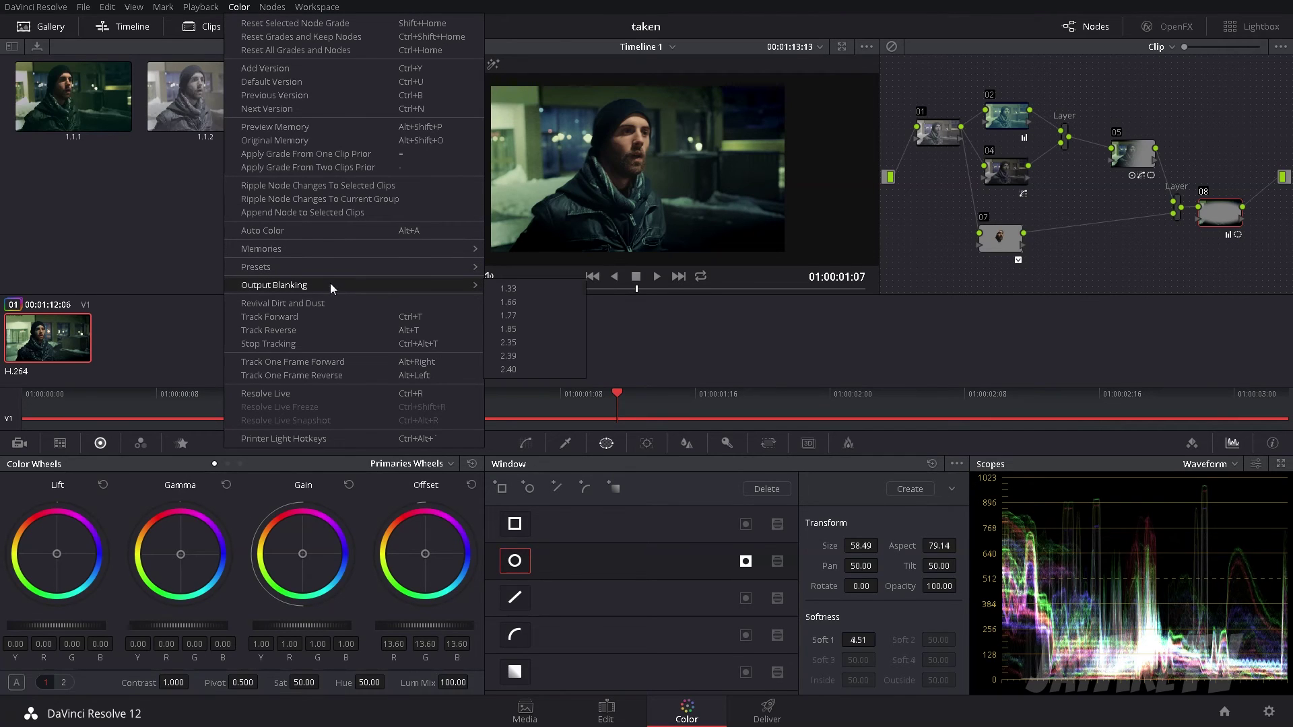
left_click(551, 345)
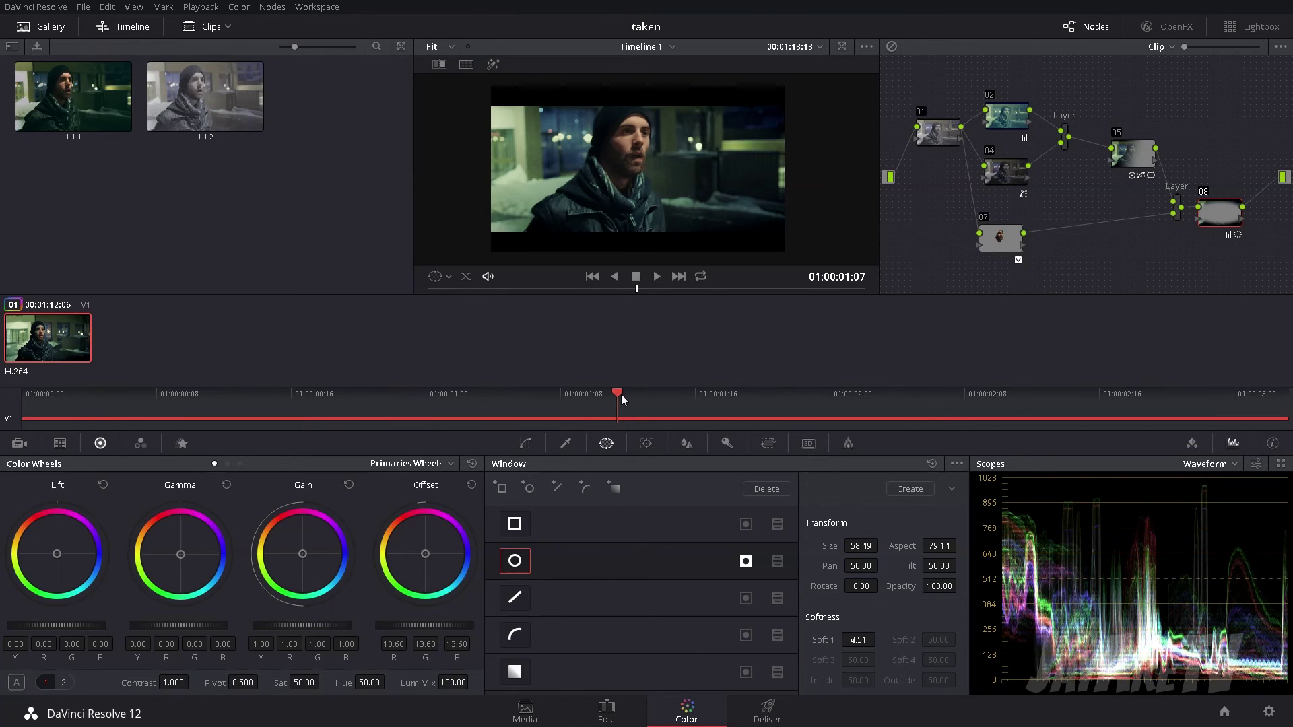
left_click_drag(621, 394, 600, 422)
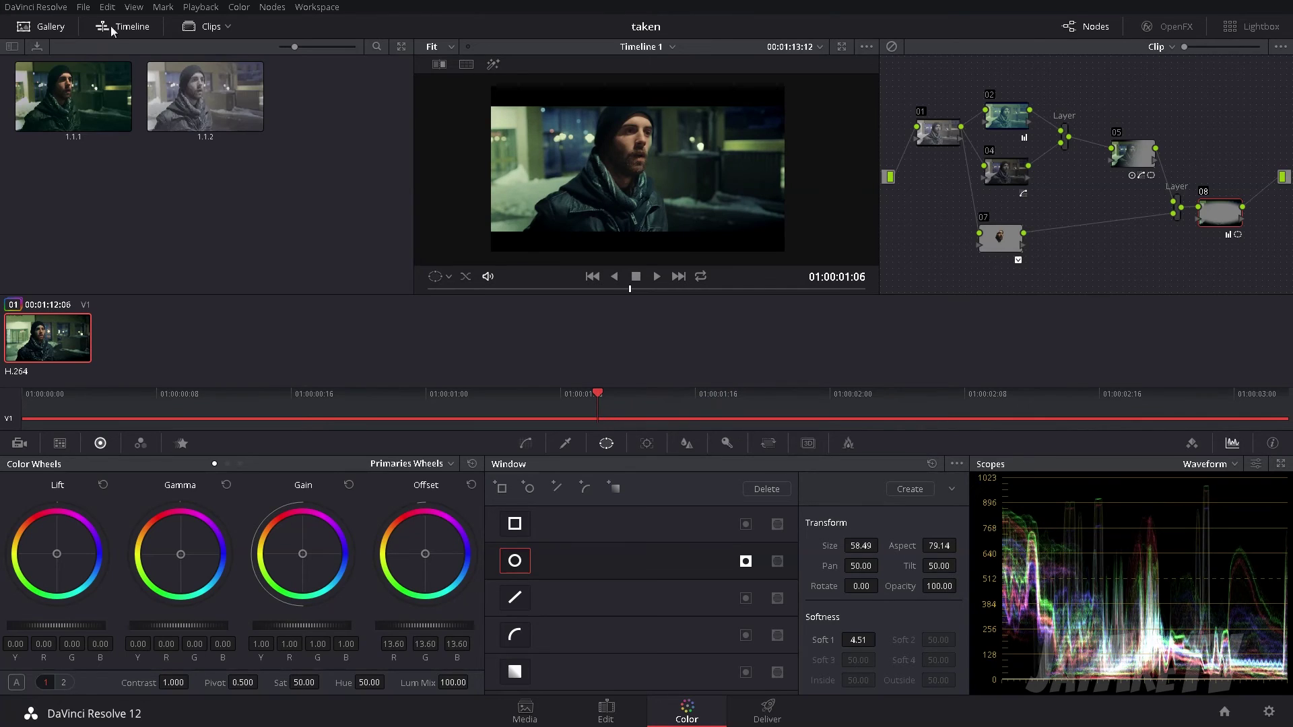
left_click_drag(601, 396, 631, 401)
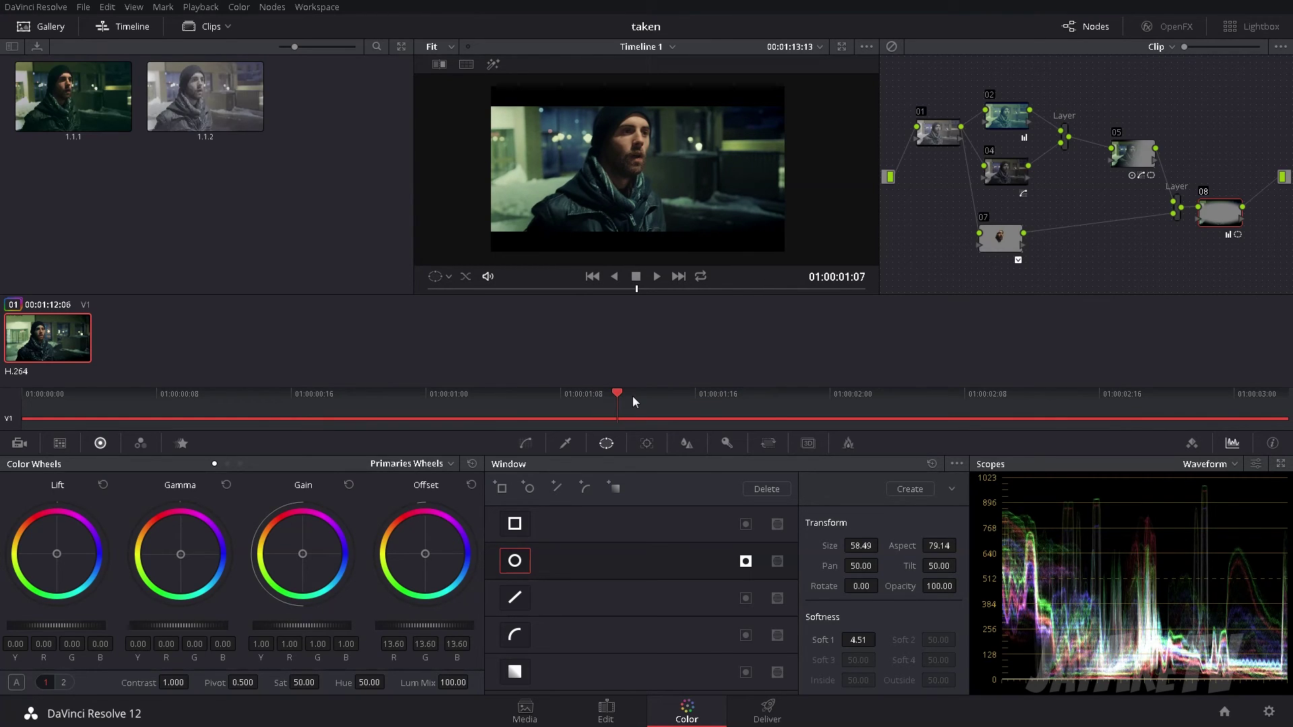
Step: Track node 07's face window backward to the clip's first frame and forward to its last frame
left_click(646, 443)
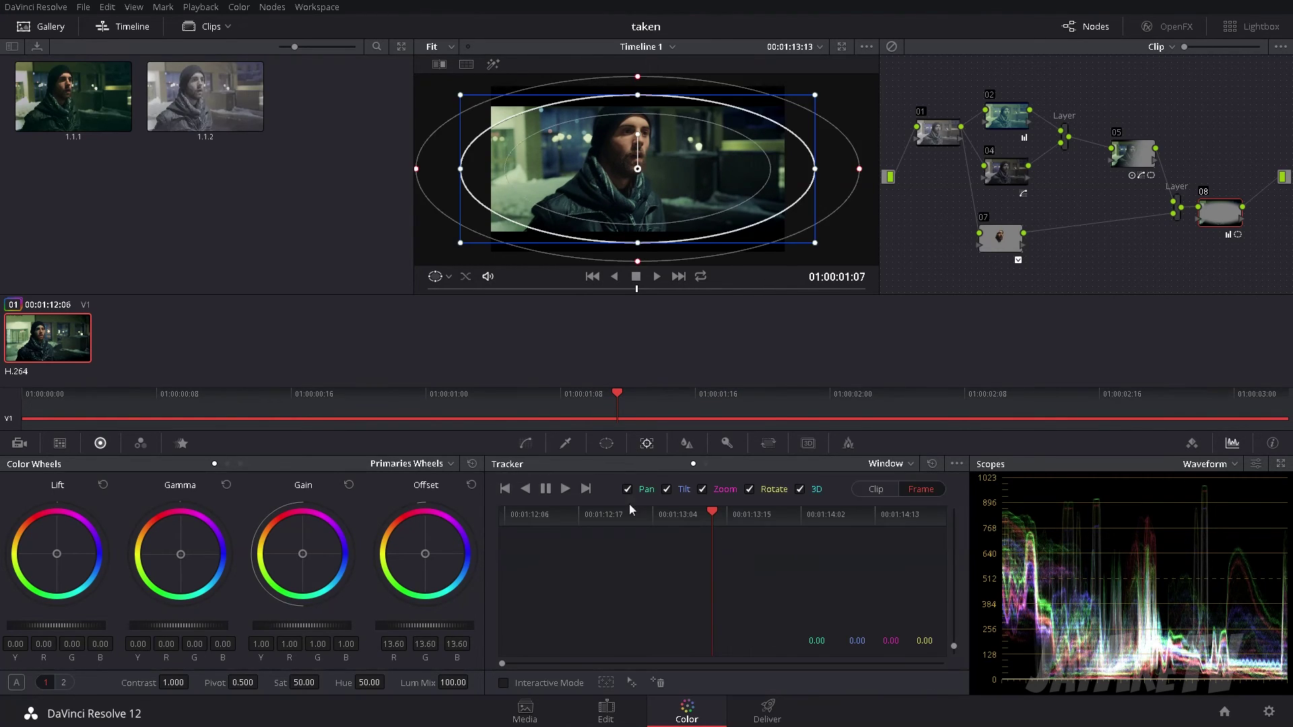
left_click(1005, 244)
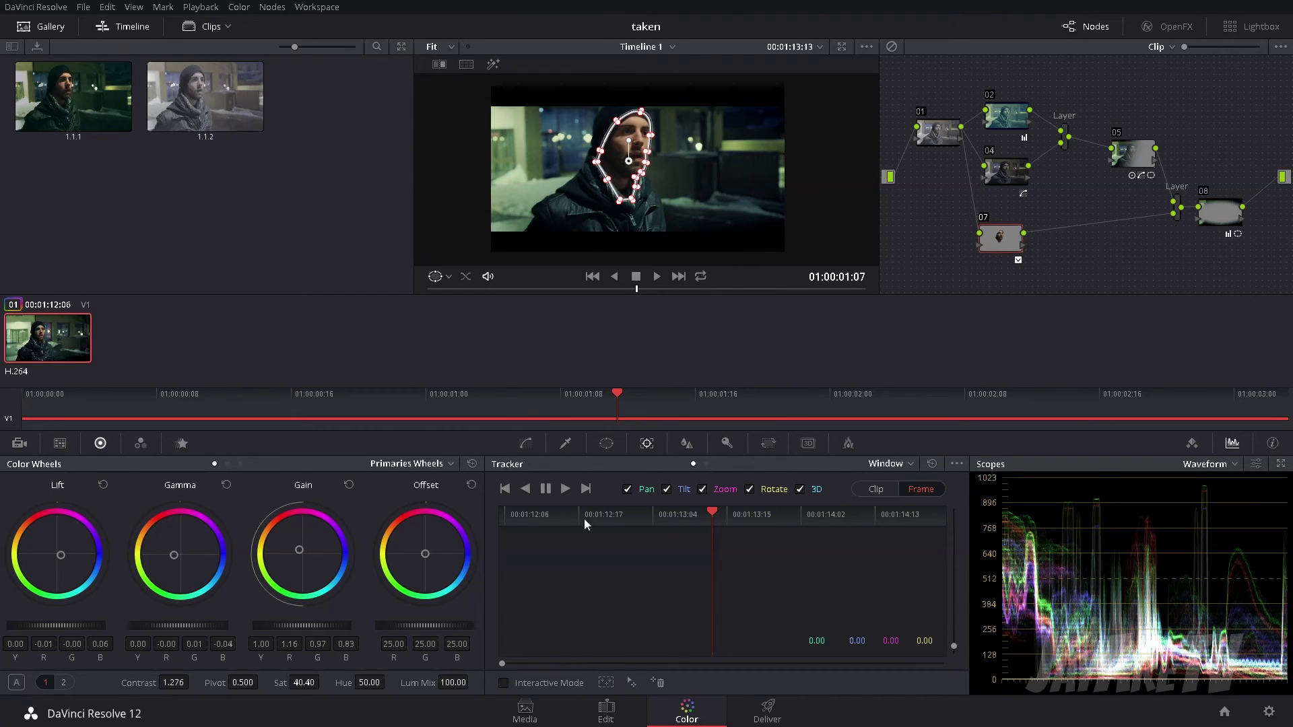
left_click(527, 490)
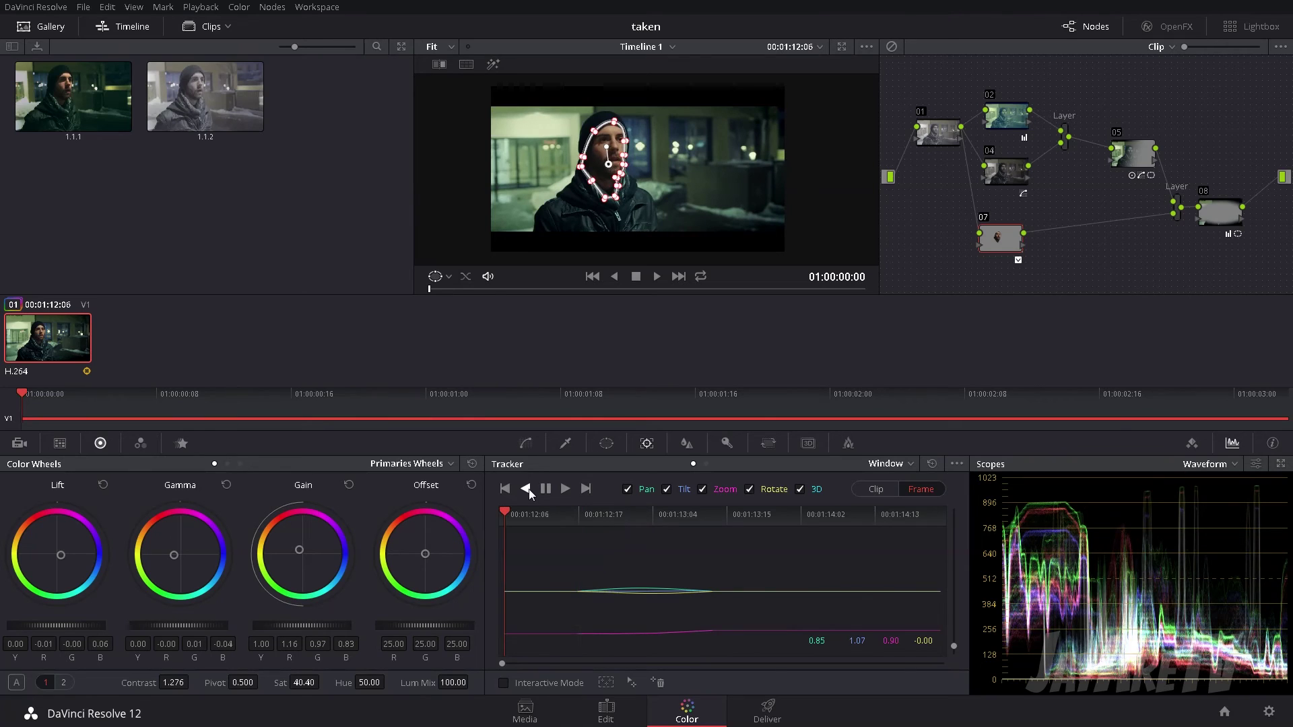
left_click(587, 491)
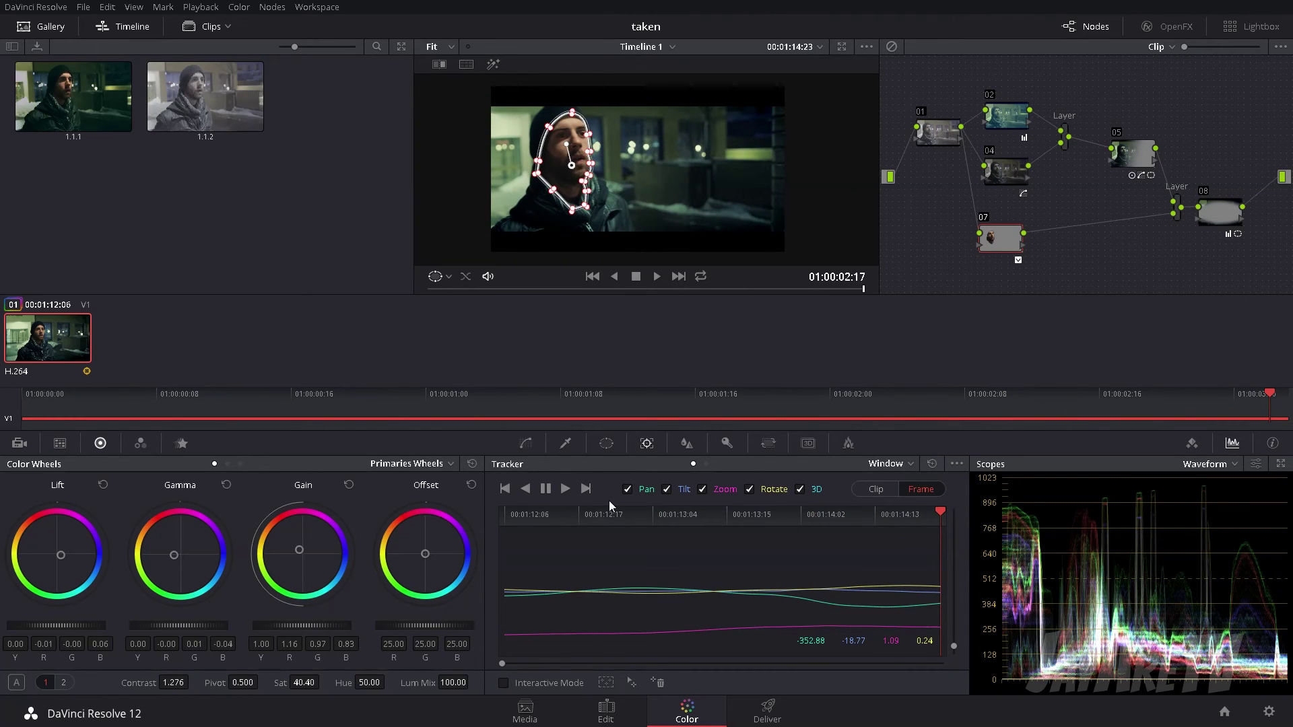
Step: Compare the finished grade with the original clip by bypassing all nodes and enabling them again
key("alt+d")
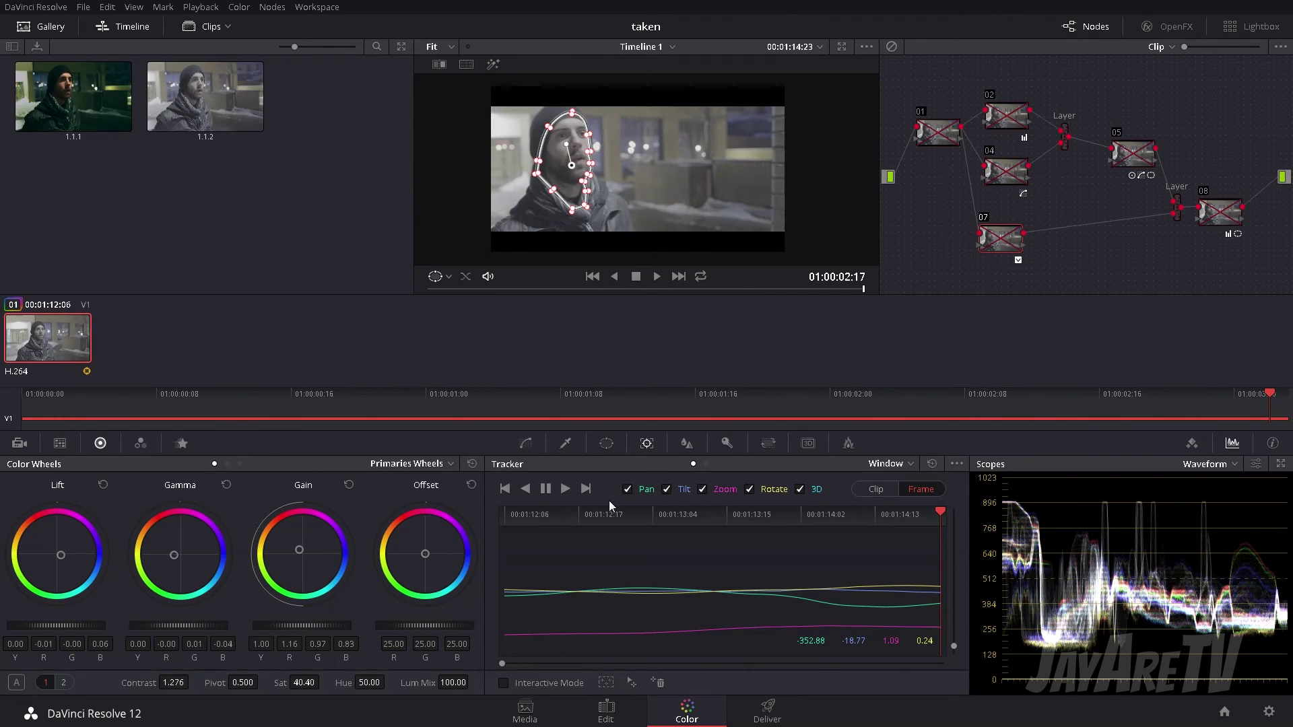
key("alt+d")
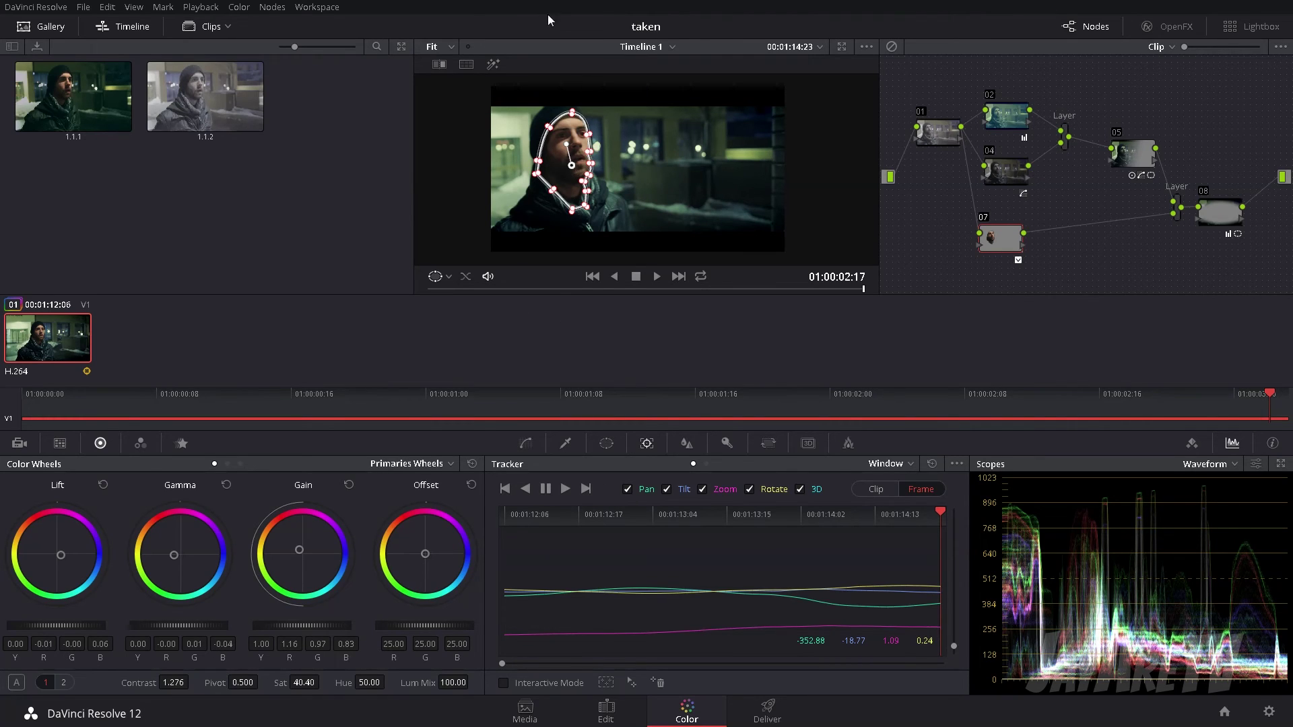
Step: Inspect the edge of the face at 01:00:02:17 with the window outline hidden, and show the outline again
scroll(554, 202, "up", 2)
scroll(554, 202, "up", 3)
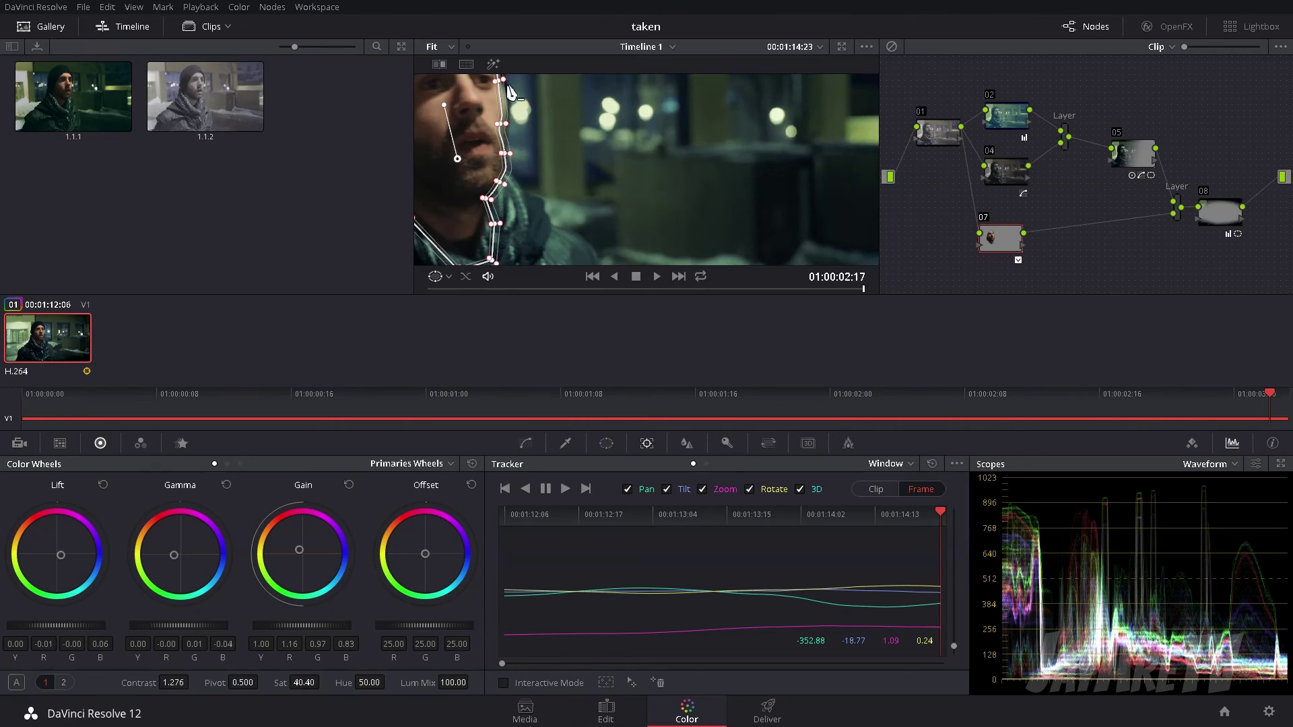
left_click(449, 277)
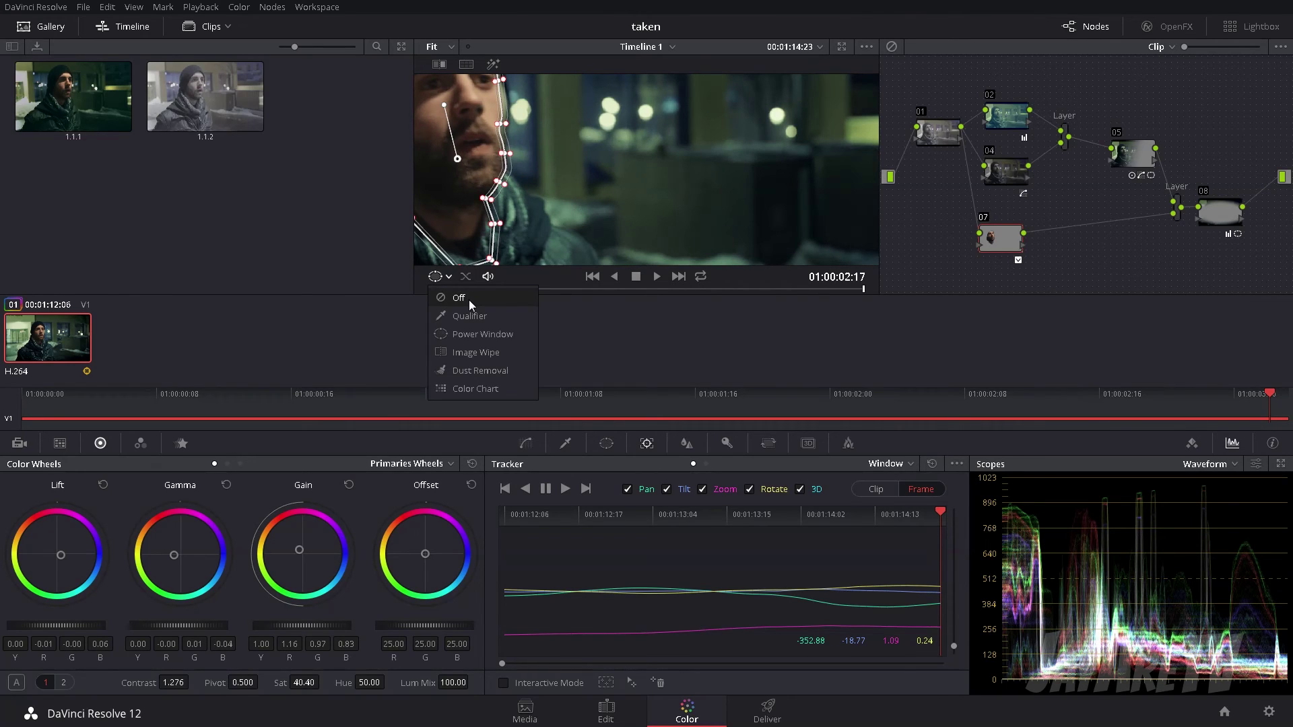
left_click(469, 298)
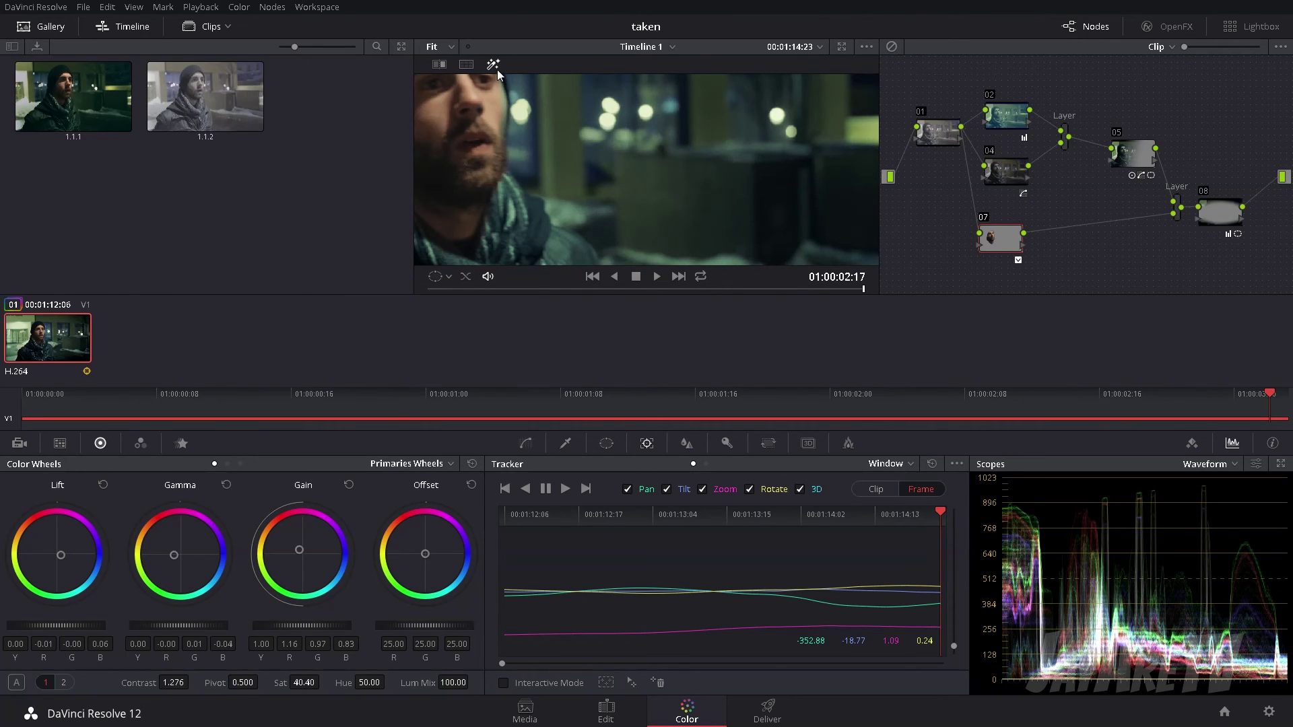
left_click(449, 276)
left_click(465, 334)
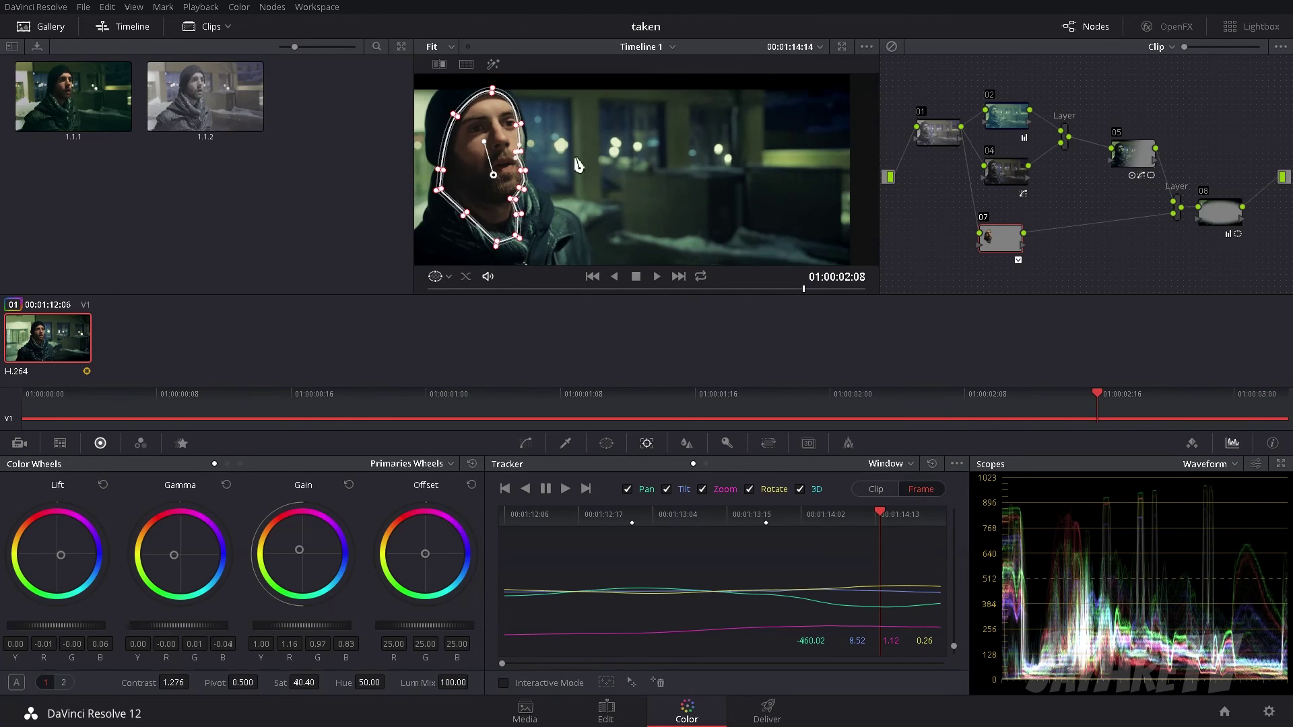
Step: At 01:00:02:08, move the face window's points beside the eye and the mouth outward to follow the edge of the face
scroll(524, 120, "up", 2)
left_click_drag(505, 175, 643, 193)
scroll(643, 194, "up", 5)
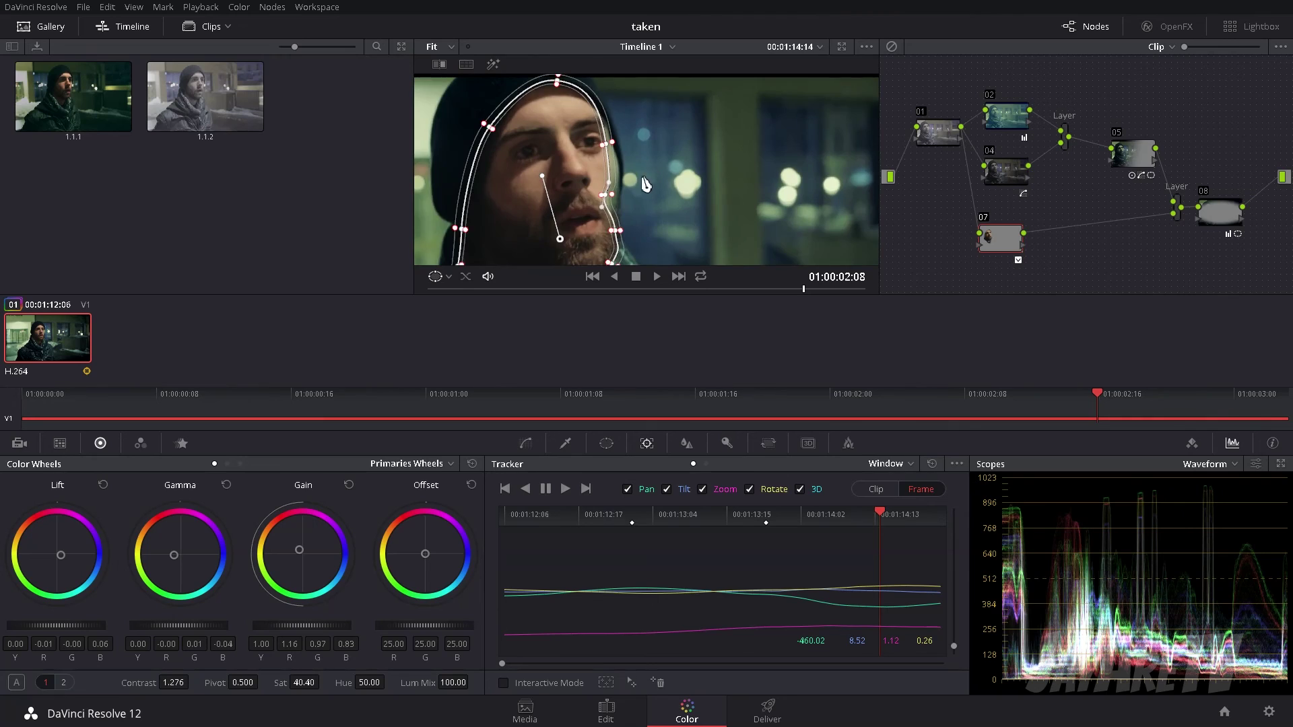
scroll(644, 193, "down", 3)
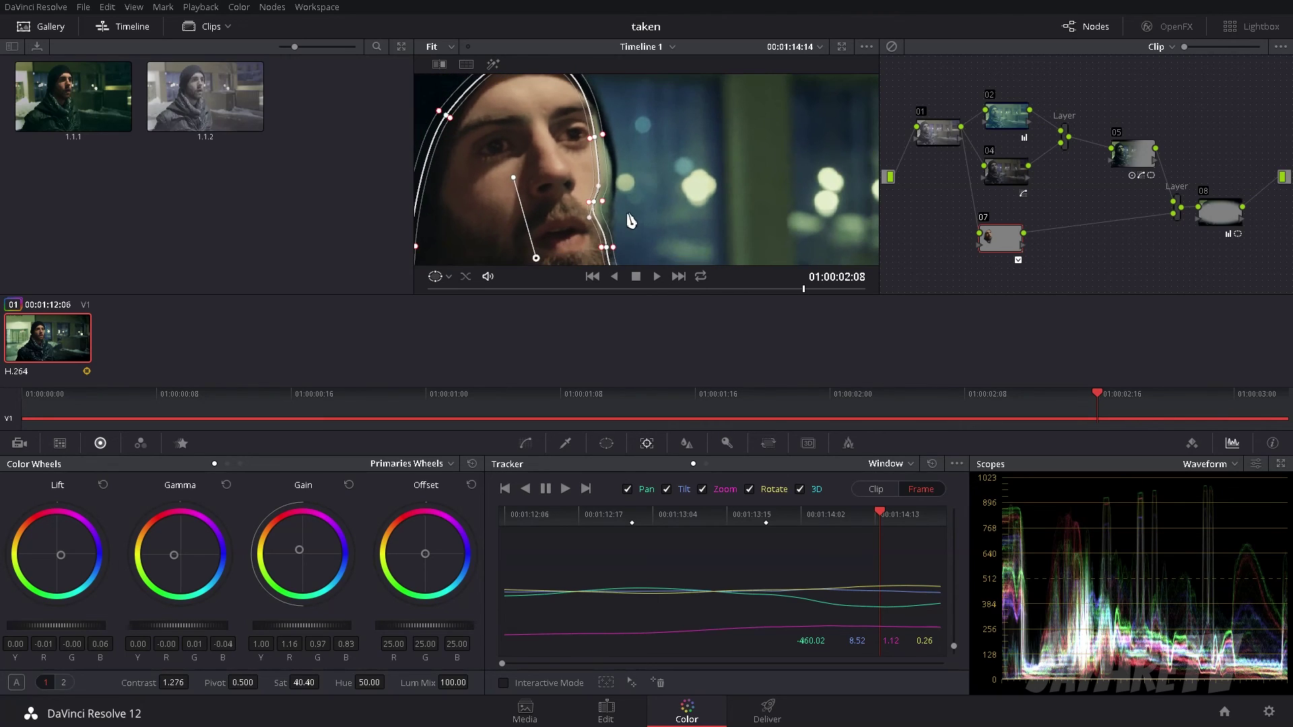
left_click_drag(594, 202, 613, 206)
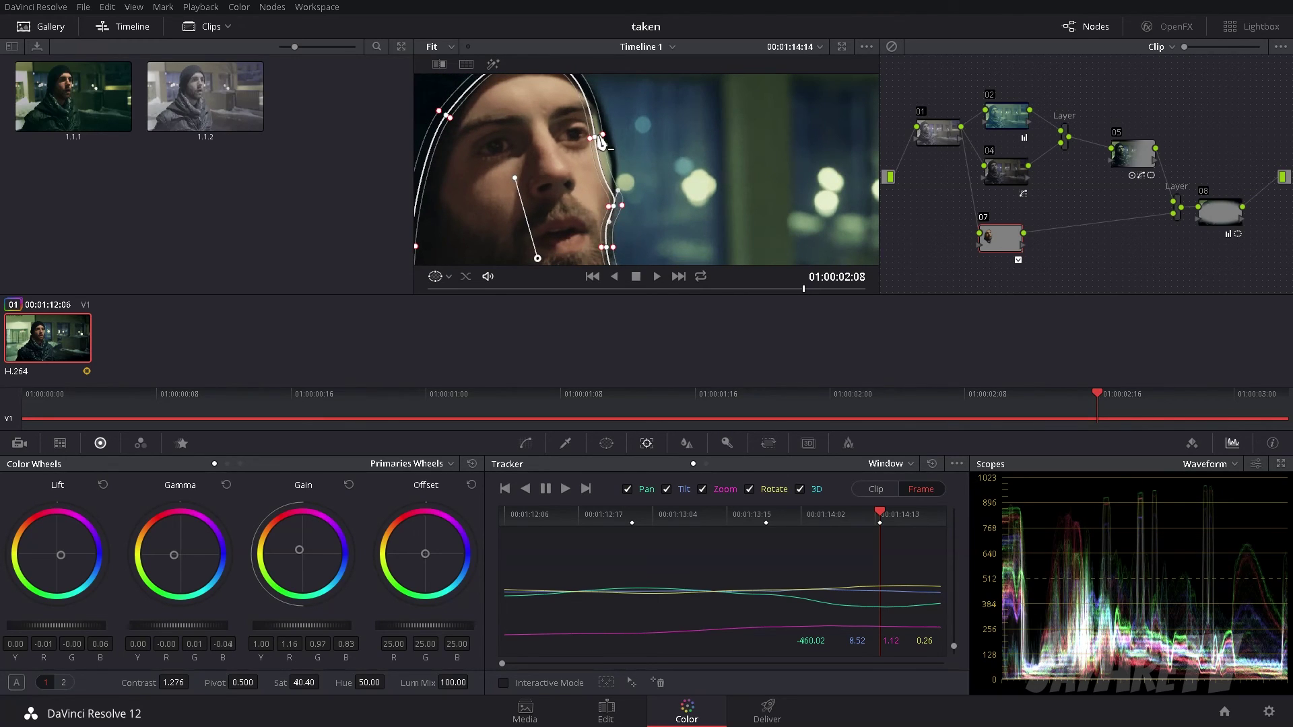
left_click_drag(595, 137, 608, 140)
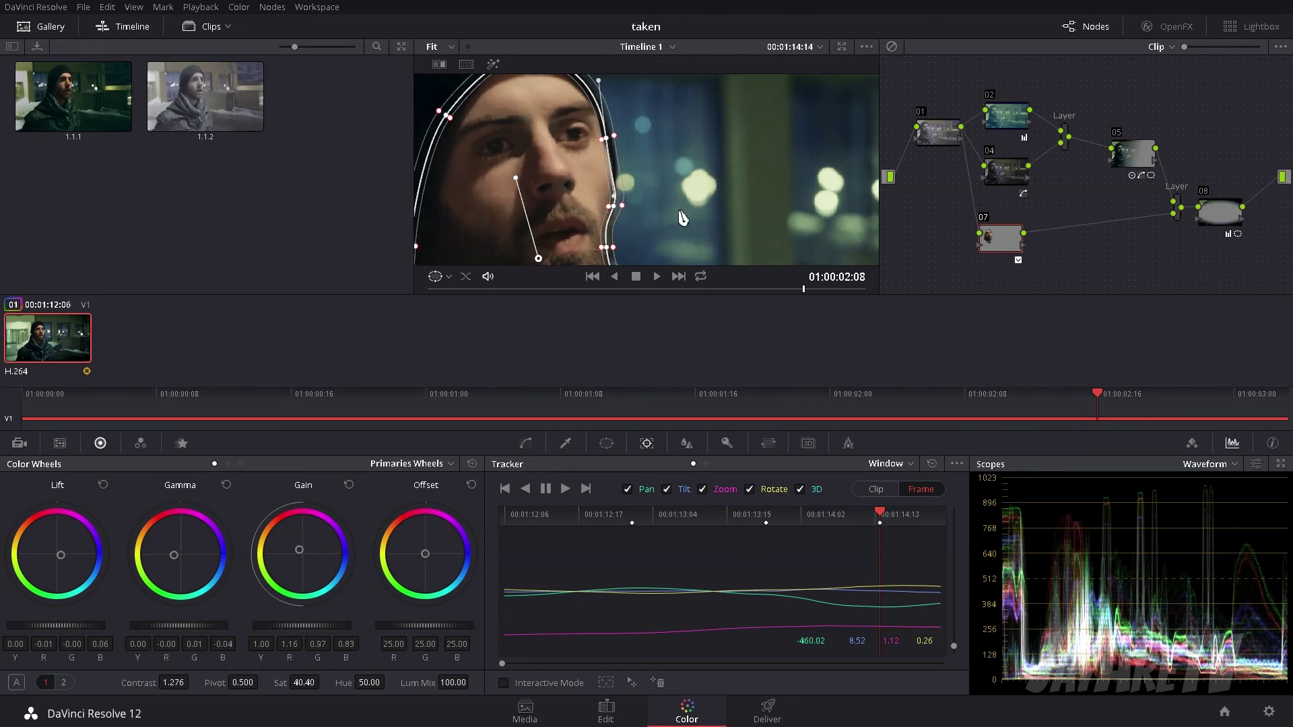
scroll(679, 210, "down", 1)
left_click_drag(668, 247, 638, 173)
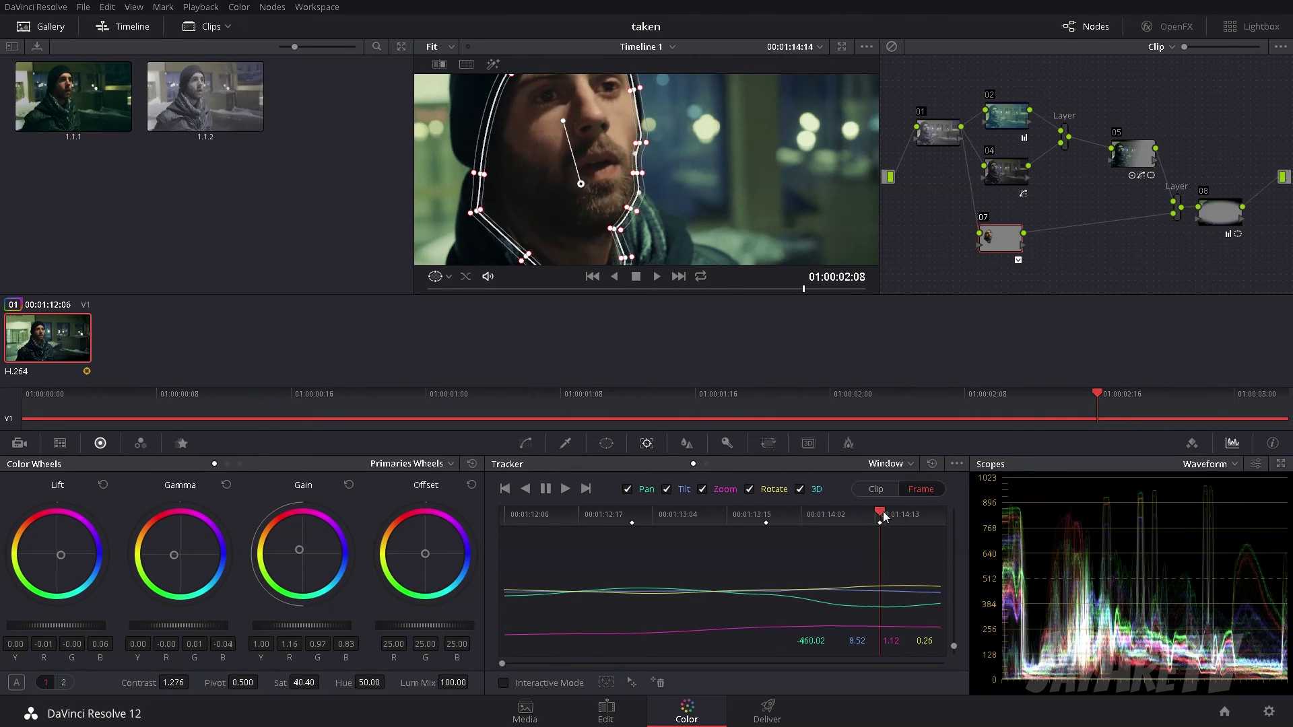
Step: Check the face window's fit at 01:00:02:15 and 01:00:02:00
left_click(932, 512)
scroll(721, 164, "down", 1)
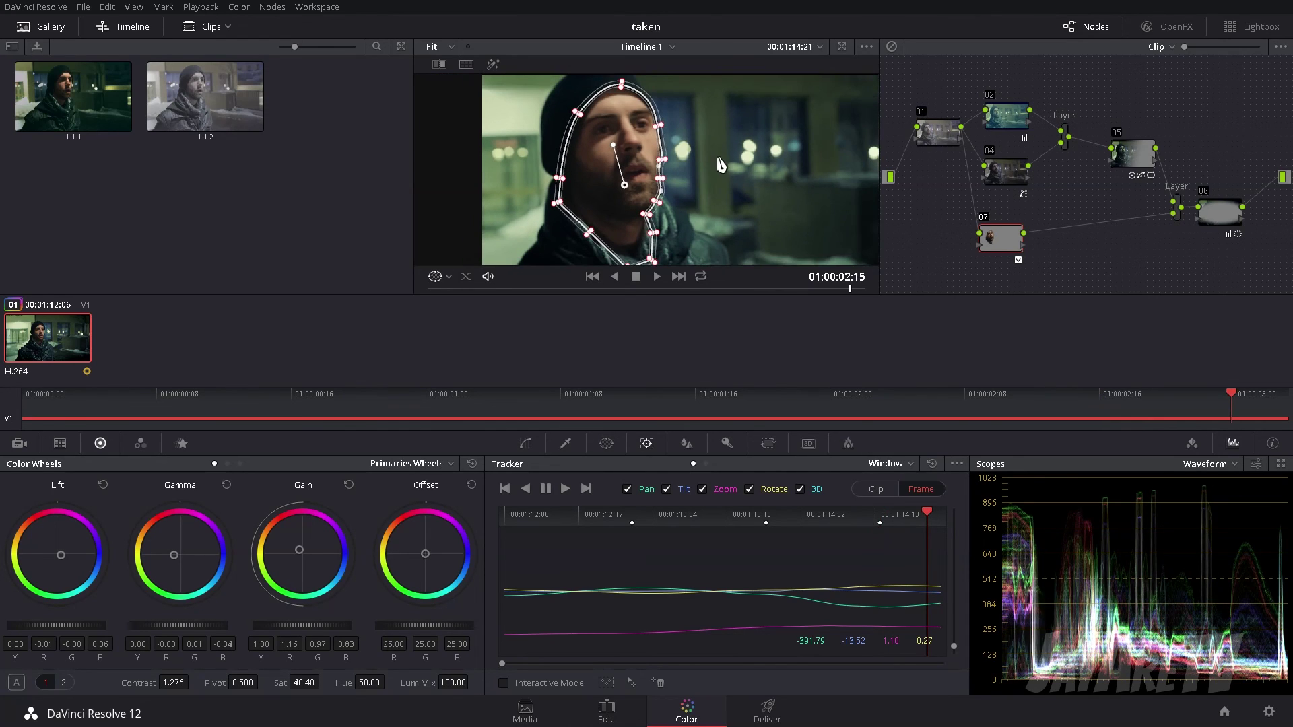
scroll(721, 164, "down", 1)
left_click_drag(927, 516, 834, 515)
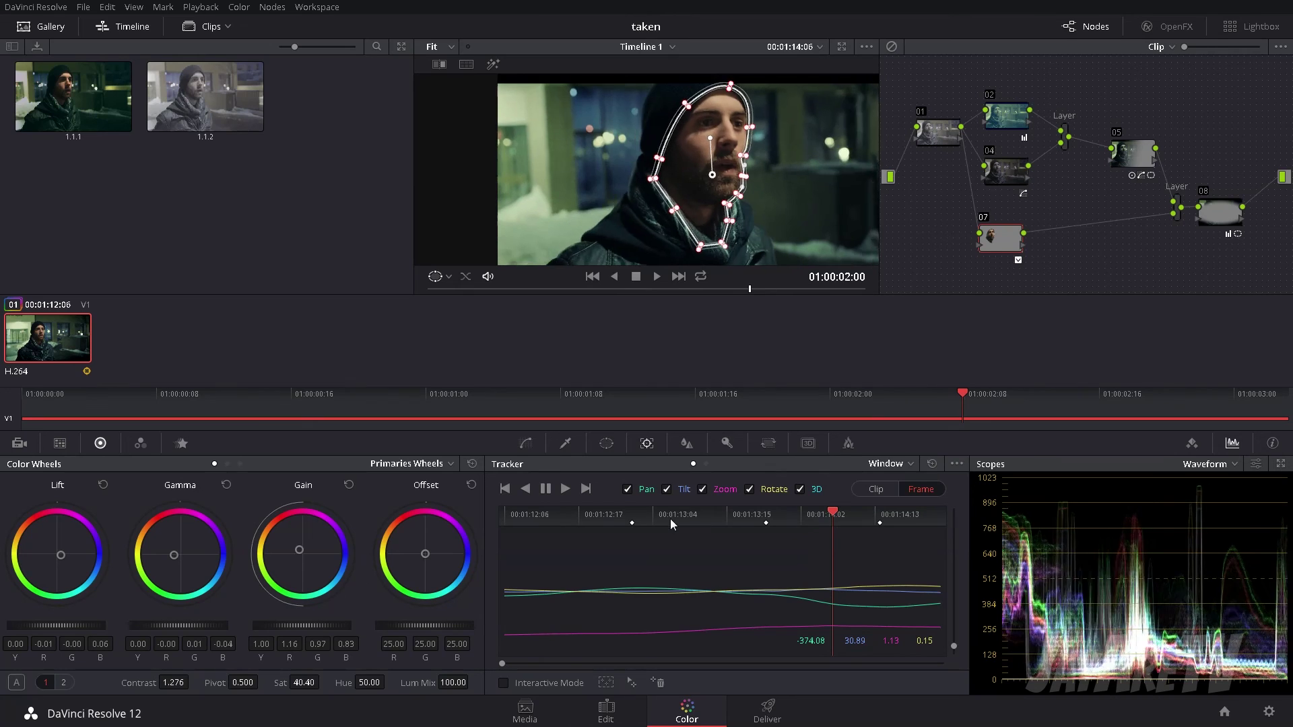
Step: At 01:00:00:05, move the face window's point beside the eye outward to the edge of the face
left_click_drag(669, 519, 538, 519)
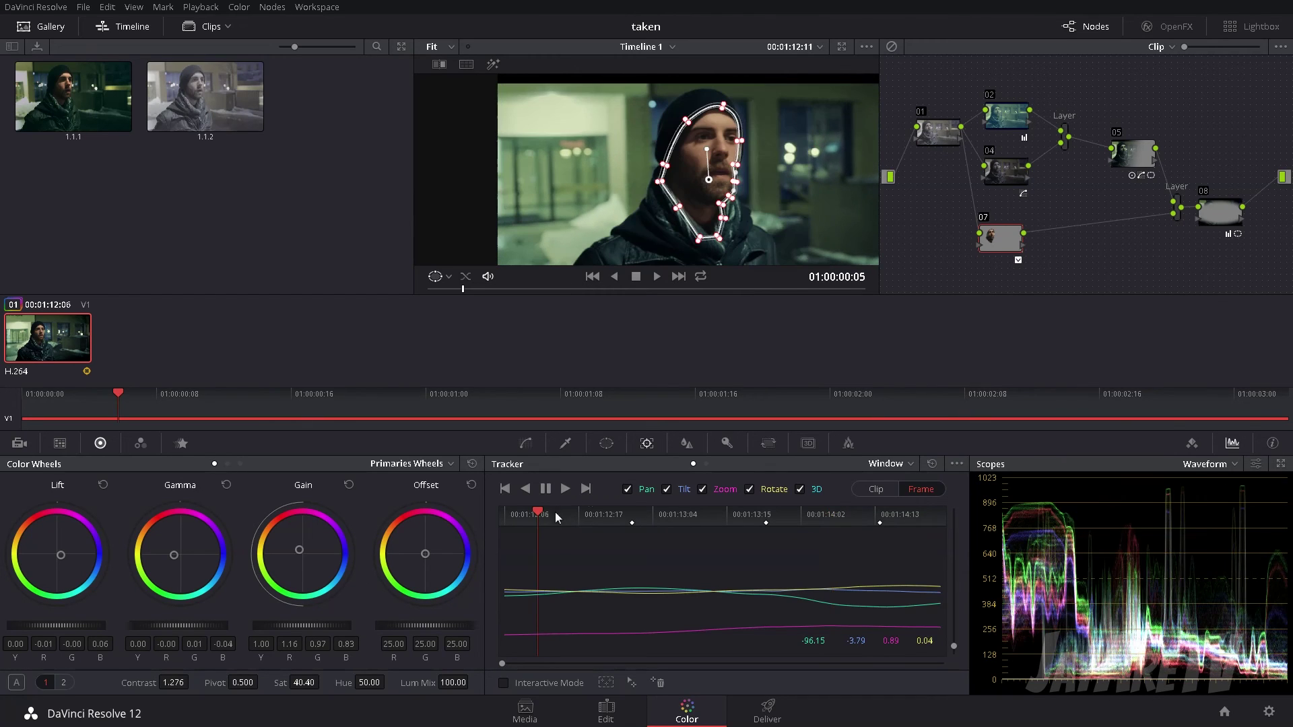
scroll(762, 165, "up", 5)
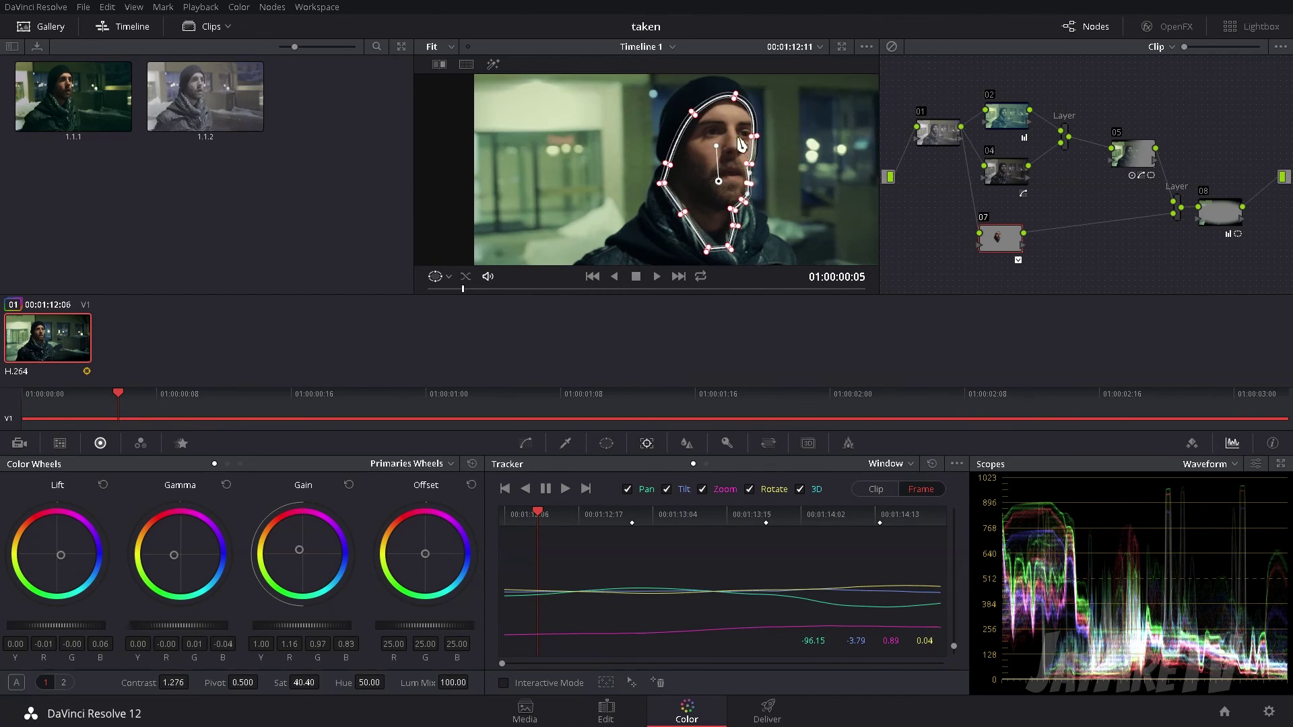
scroll(759, 195, "up", 4)
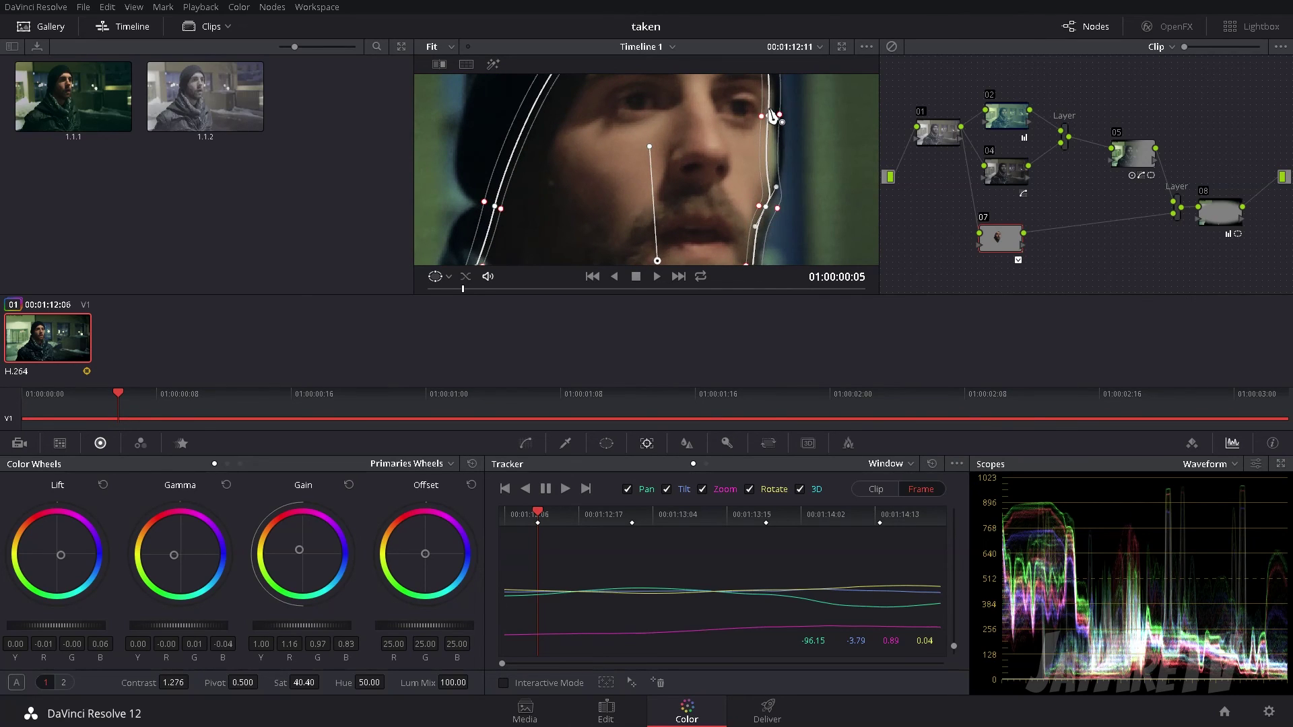
left_click_drag(768, 116, 779, 115)
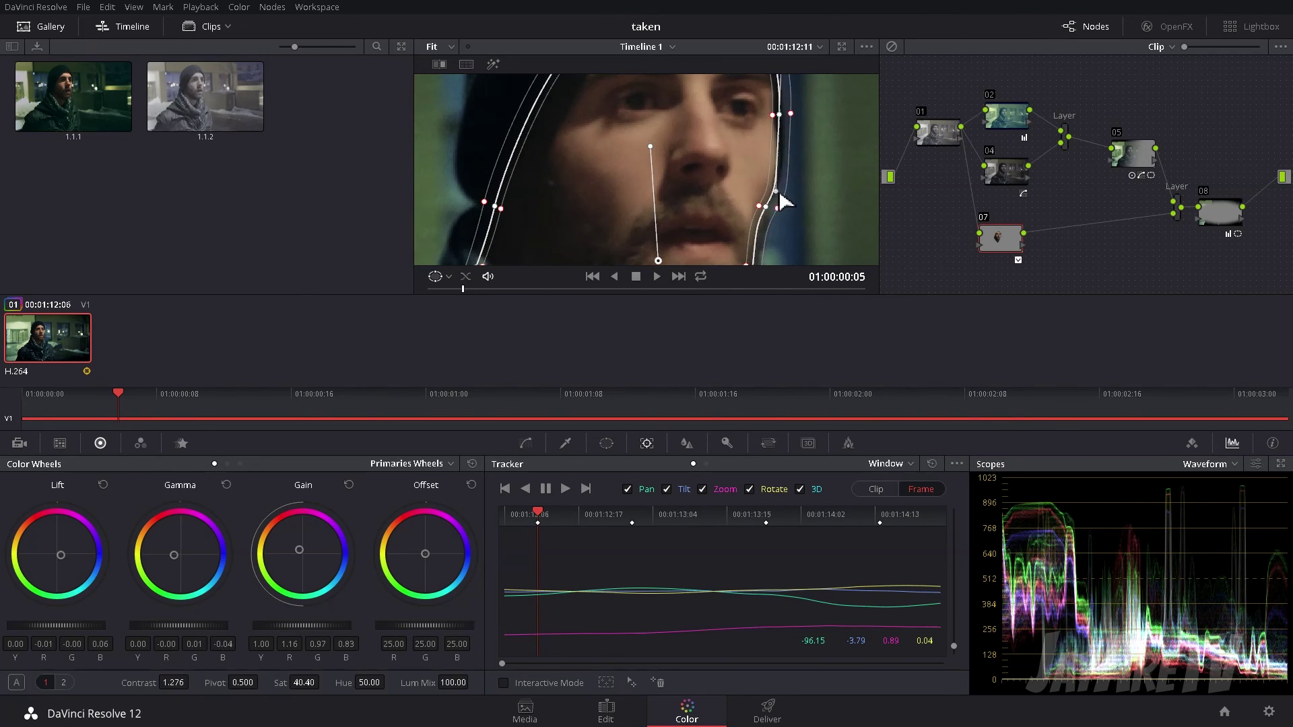
scroll(802, 229, "down", 3)
scroll(796, 226, "down", 2)
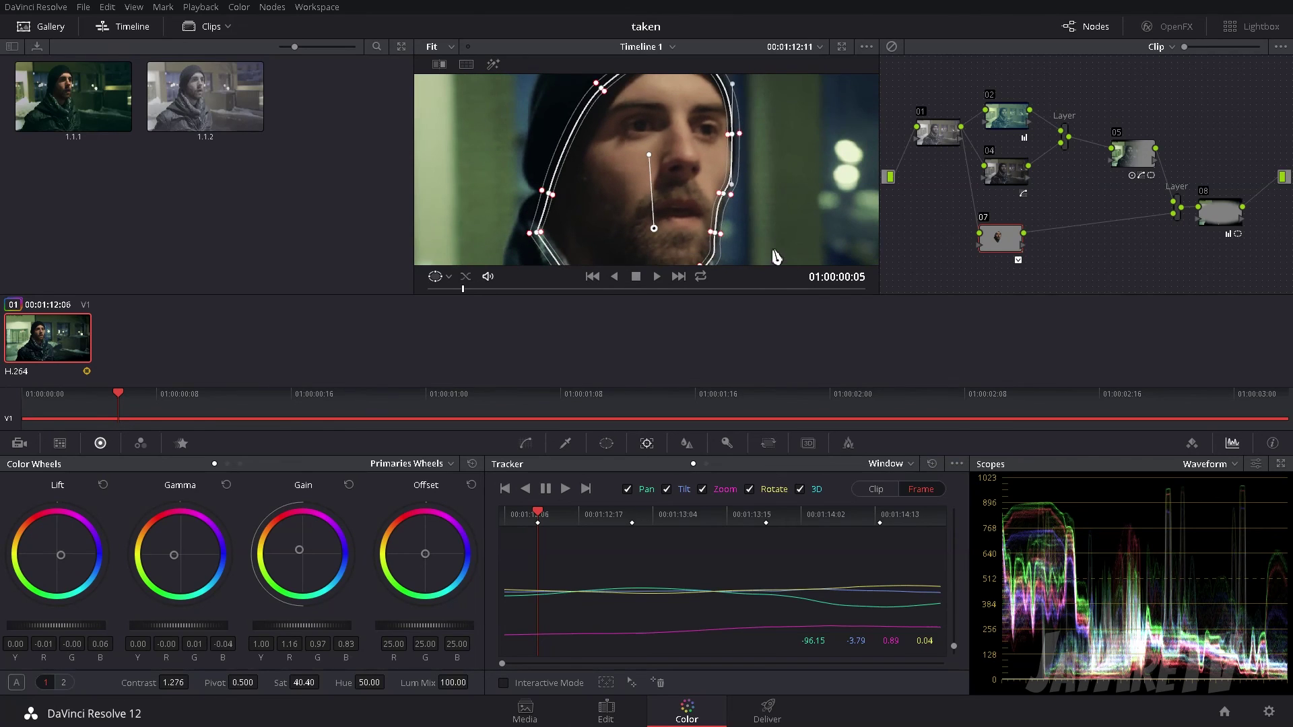
Step: Move the face window's point beside the mouth slightly outward on the same frame, 01:00:00:05
left_click_drag(773, 250, 768, 152)
scroll(751, 180, "up", 4)
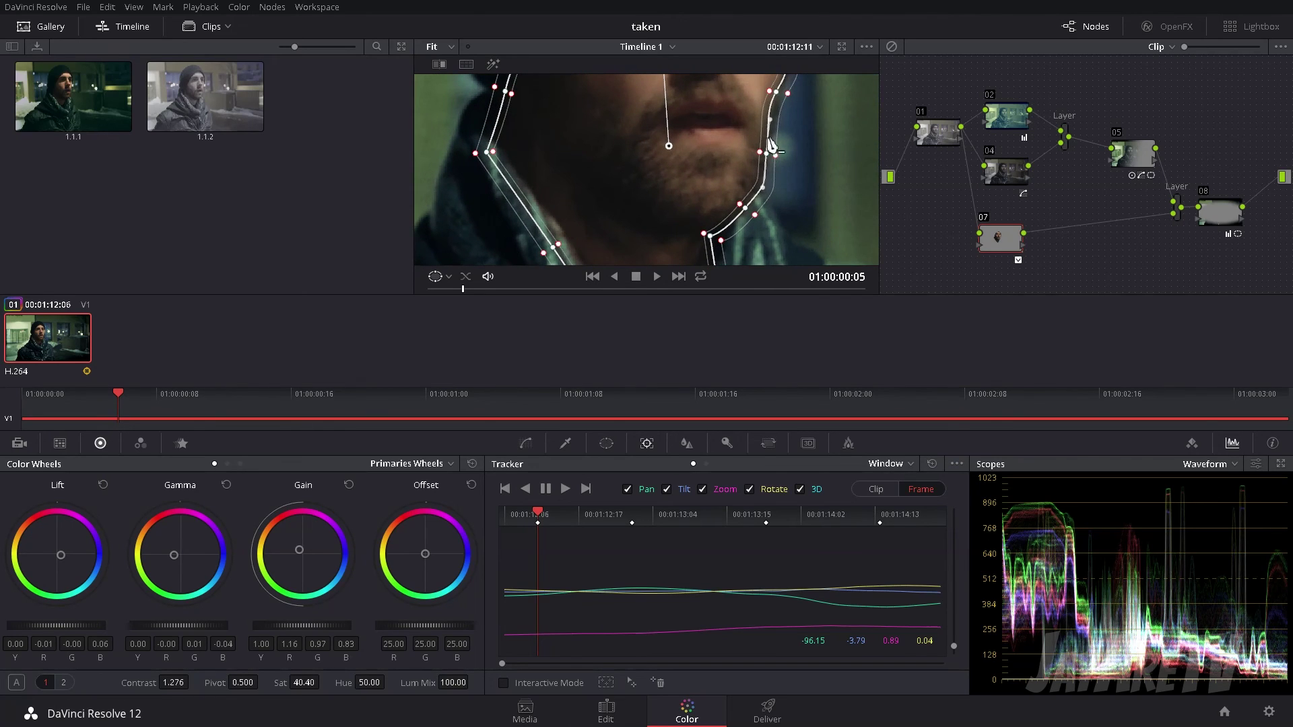
left_click_drag(776, 92, 781, 95)
scroll(791, 178, "down", 2)
scroll(794, 185, "down", 3)
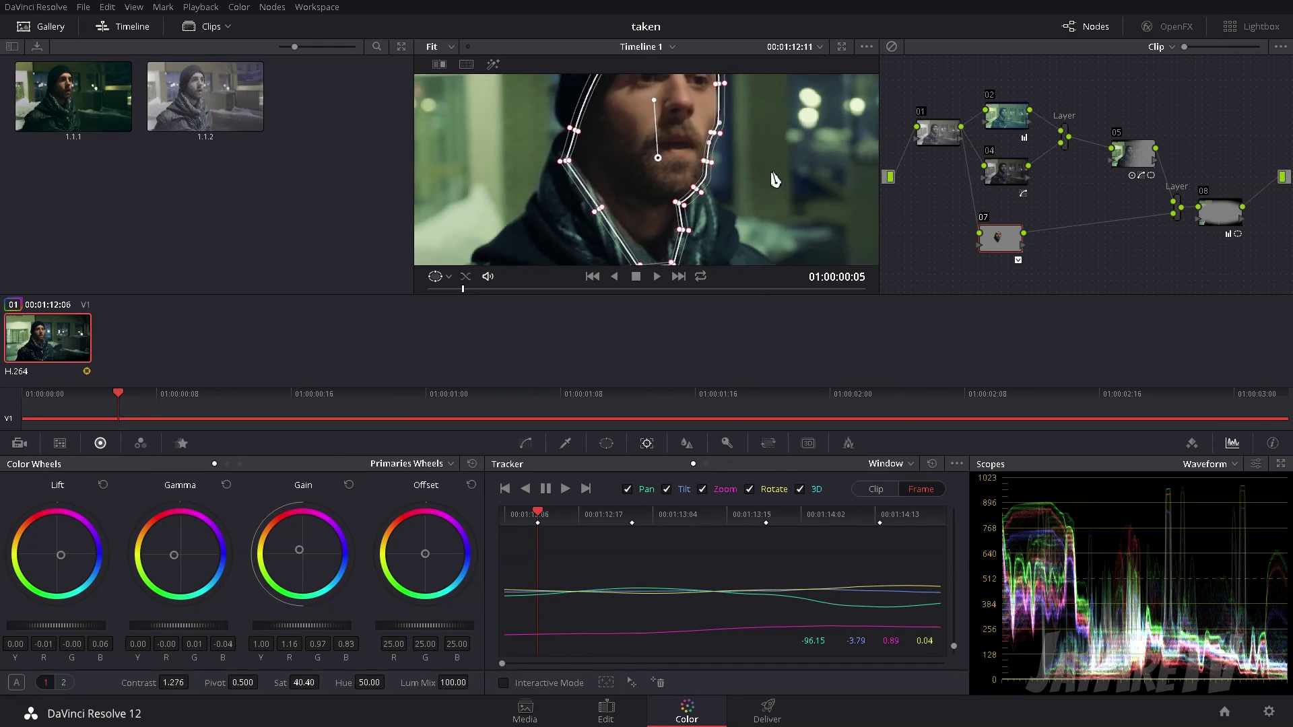
Step: Inspect the face at 01:00:00:04 with the window outline shown and hidden, and check 01:00:00:02 with it hidden
left_click_drag(538, 514, 531, 514)
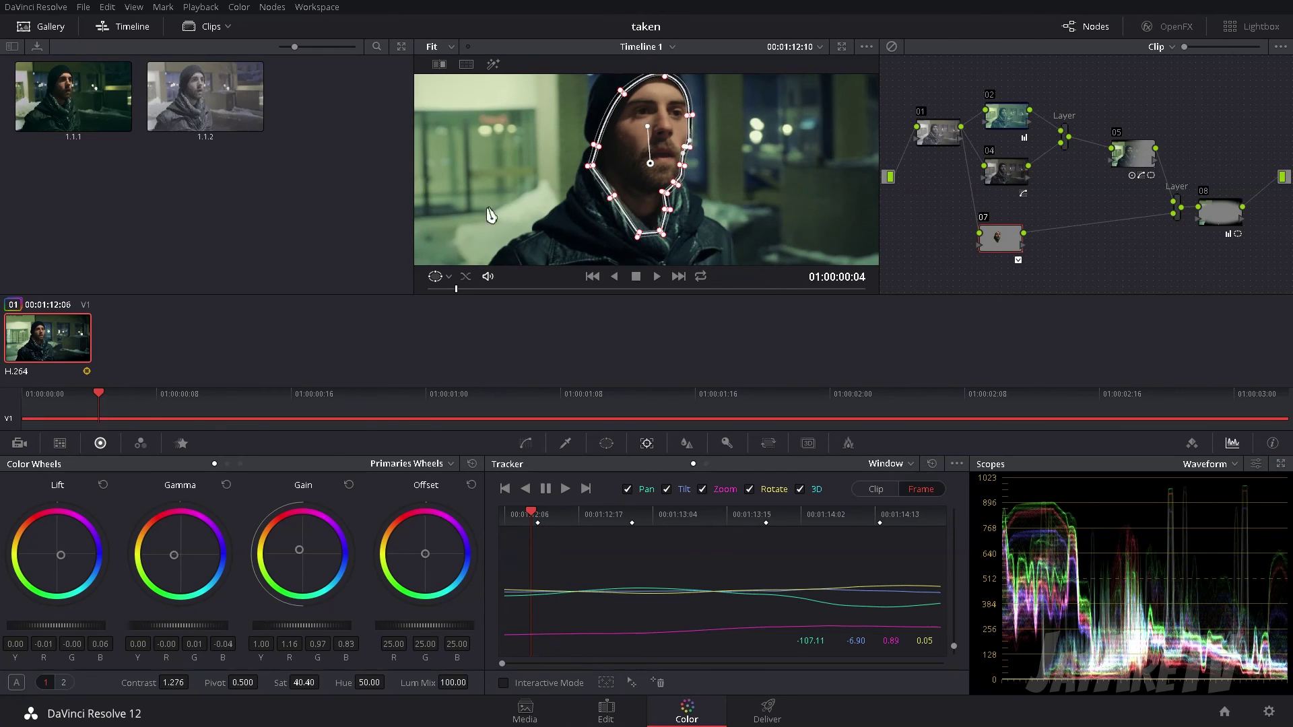
left_click(448, 276)
left_click(450, 297)
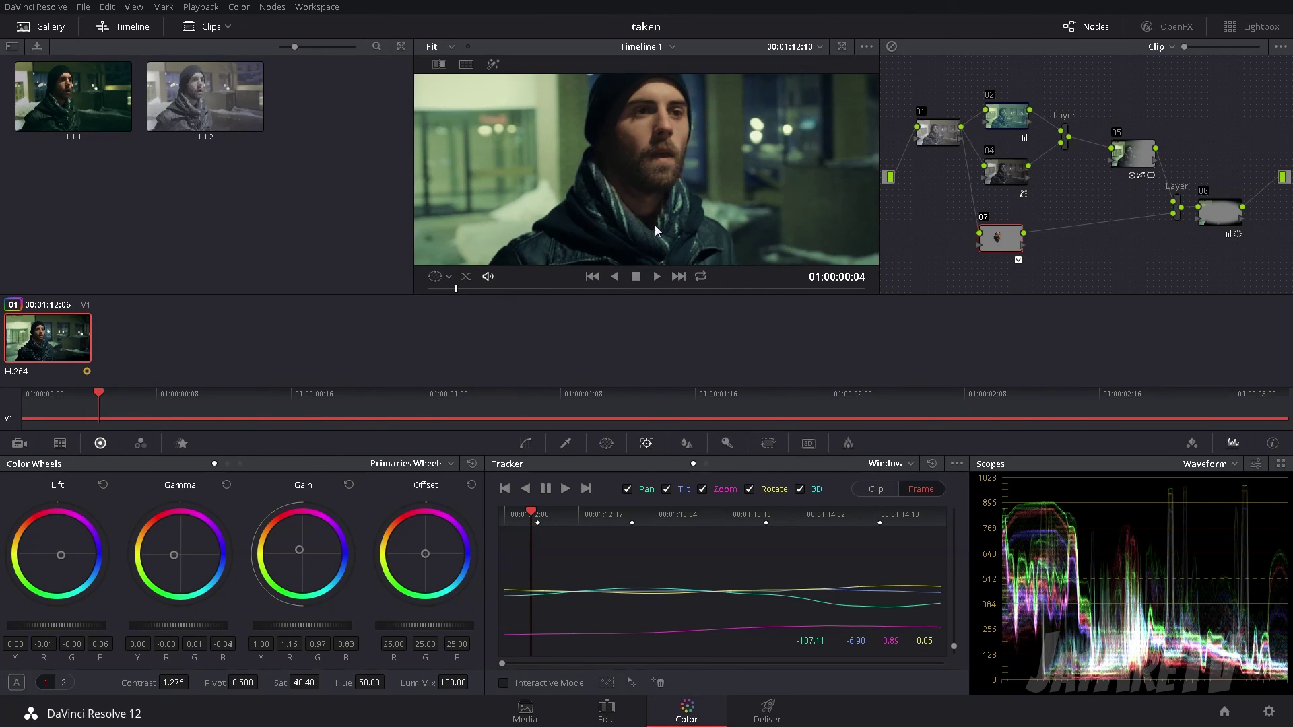
left_click(449, 276)
left_click(465, 332)
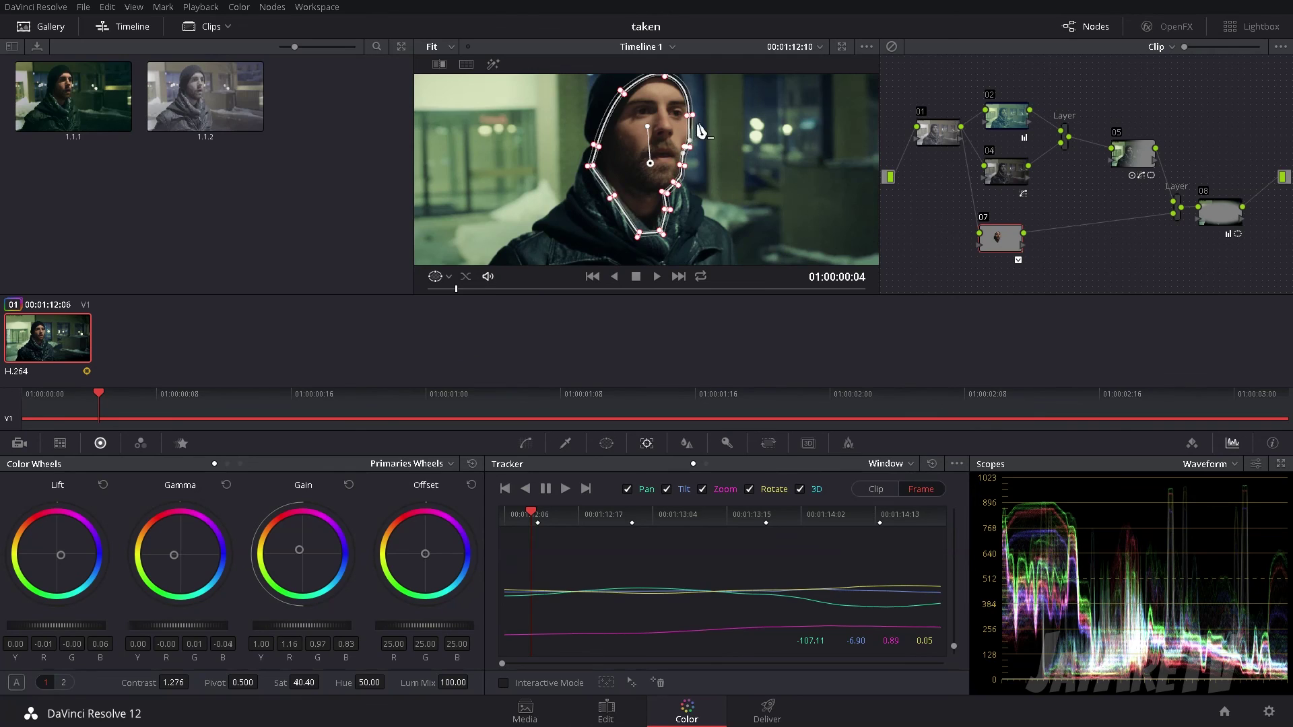
left_click(449, 276)
left_click(450, 297)
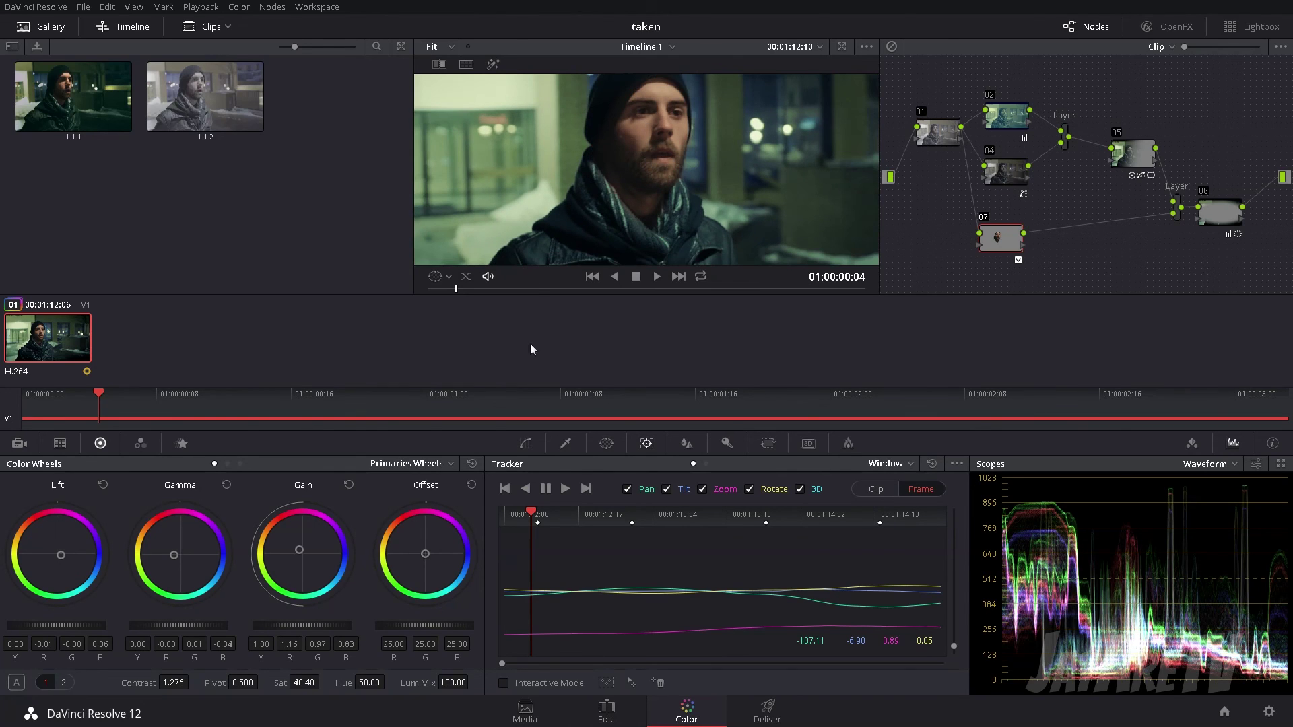
left_click_drag(533, 513, 520, 512)
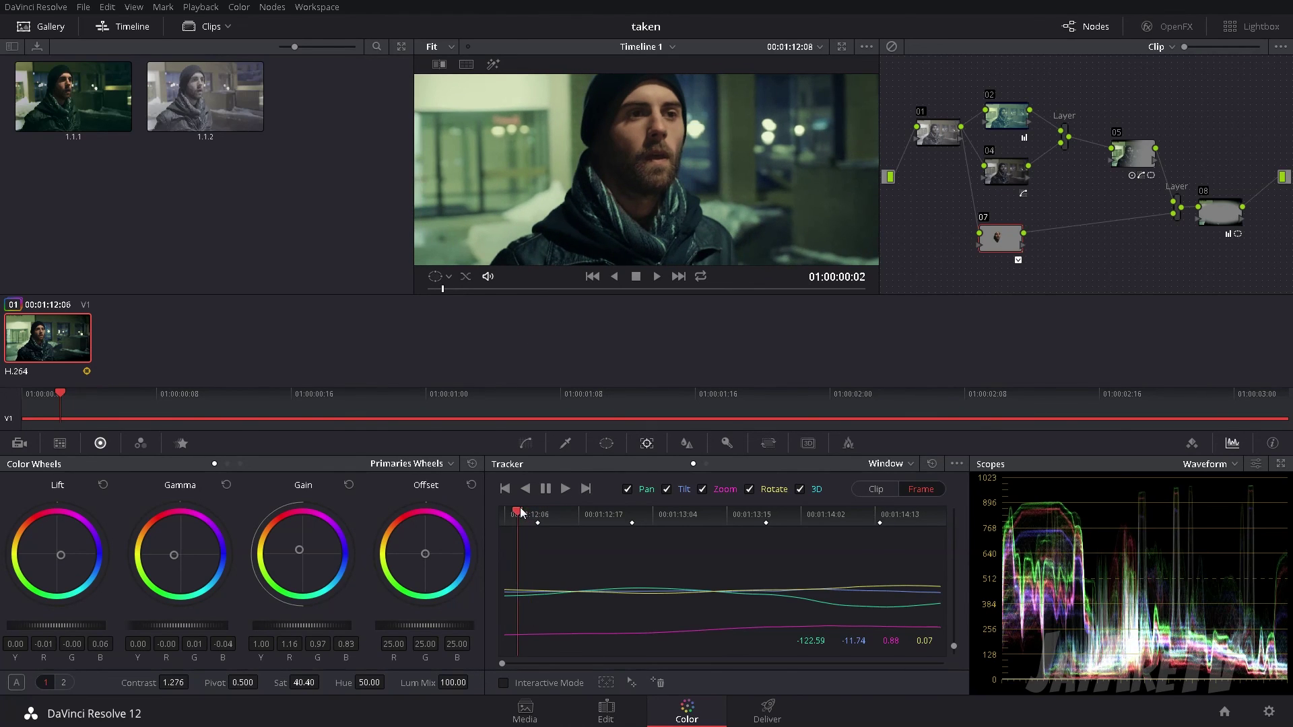
Step: Fit the image to an enlarged viewer and compare the grade with the original clip by bypassing and re-enabling all nodes
scroll(712, 171, "down", 4)
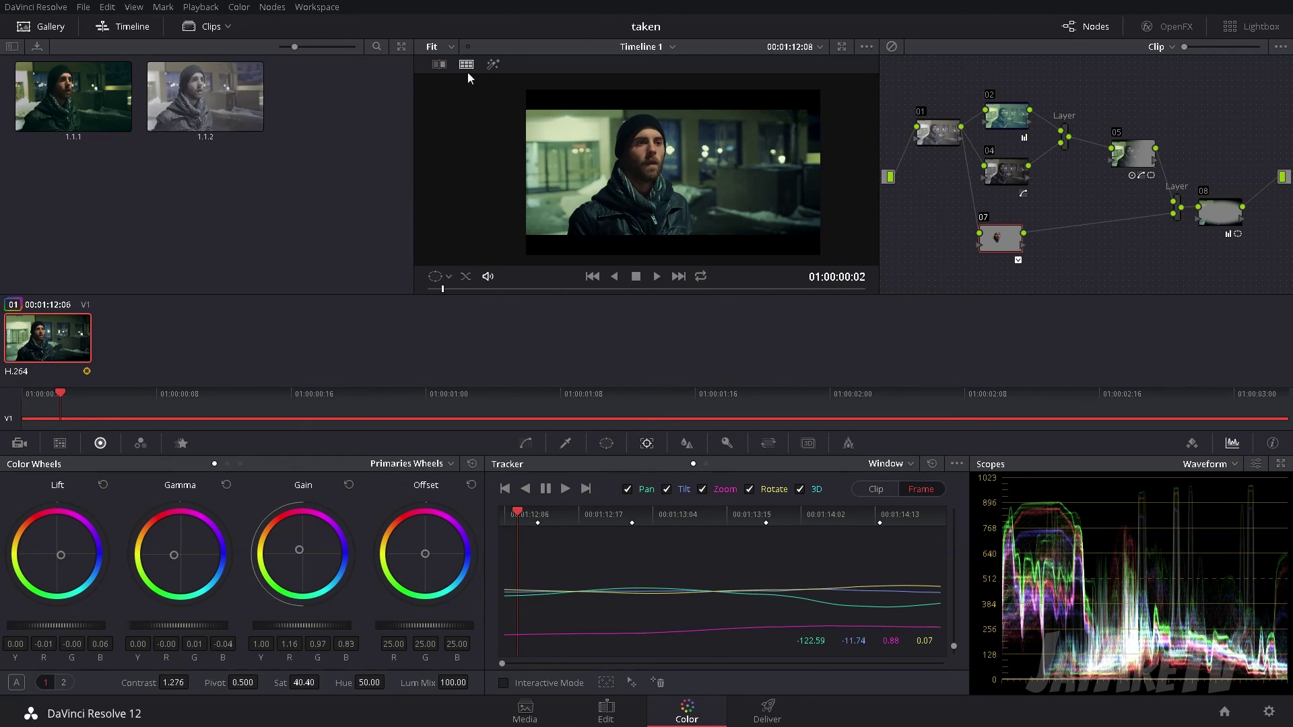
left_click(448, 47)
left_click(451, 66)
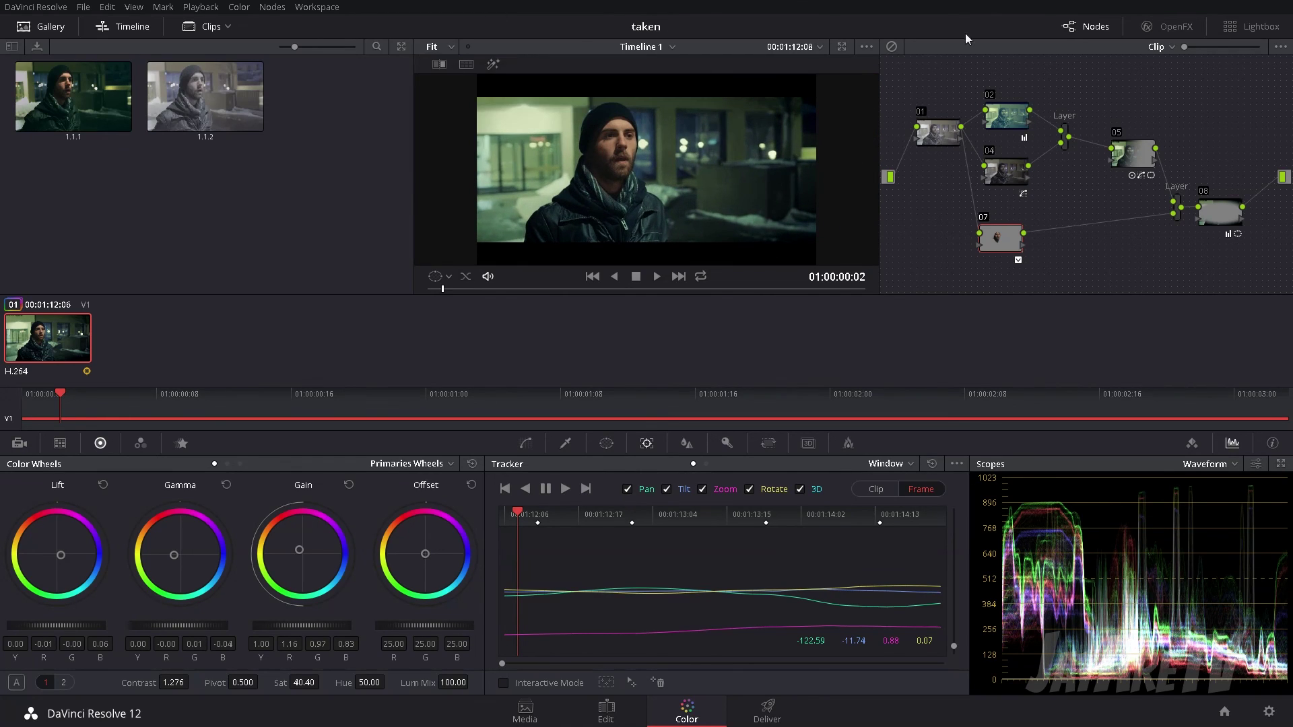
left_click(841, 47)
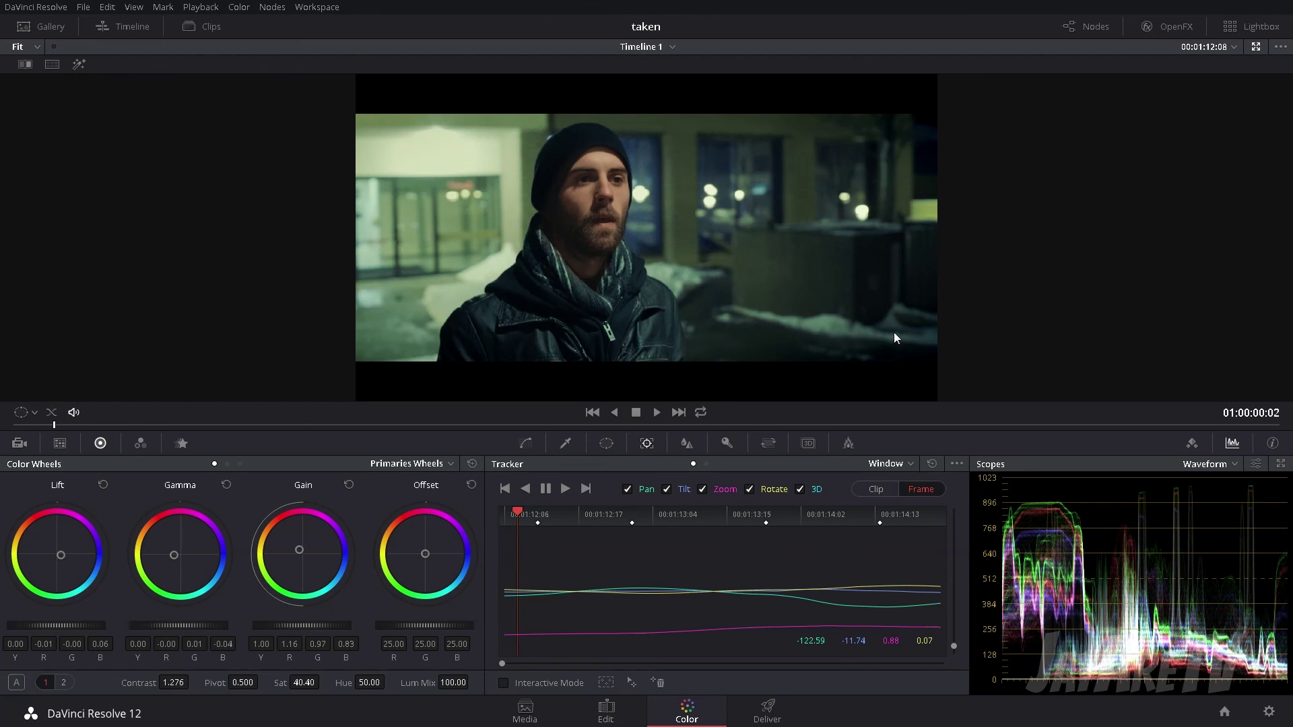
key("shift+d")
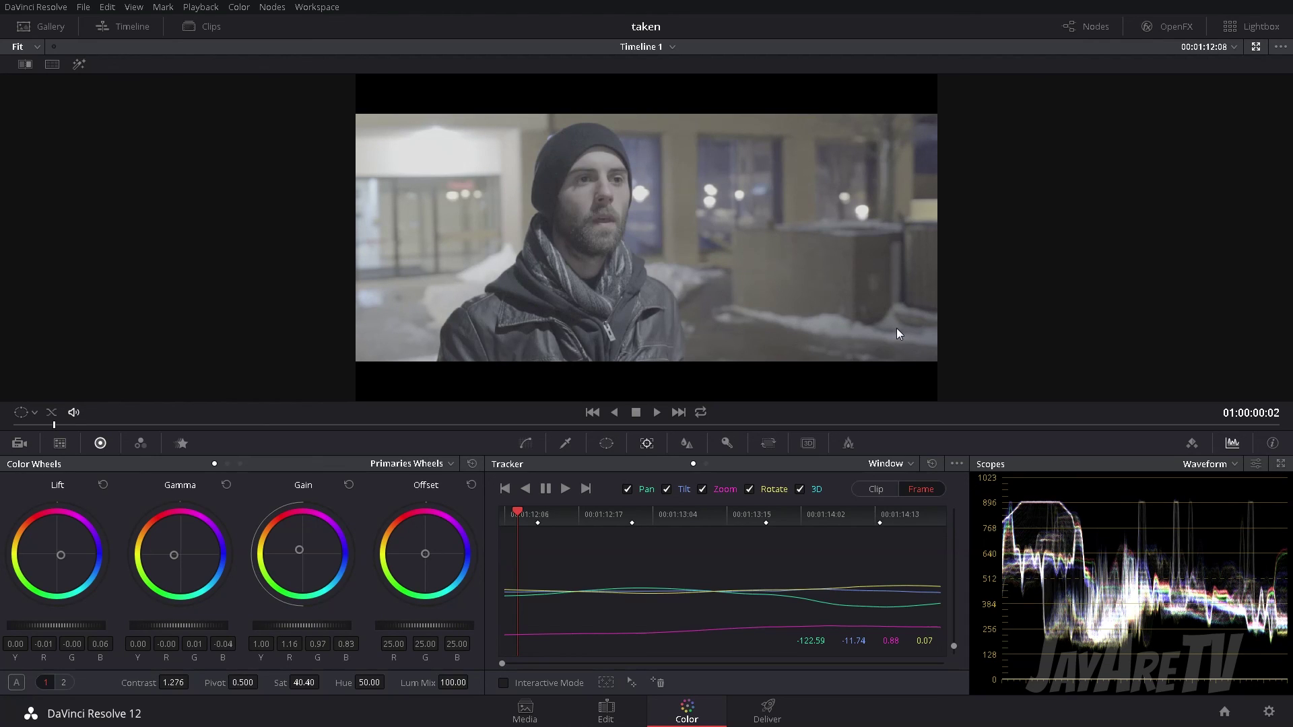
key("shift+d")
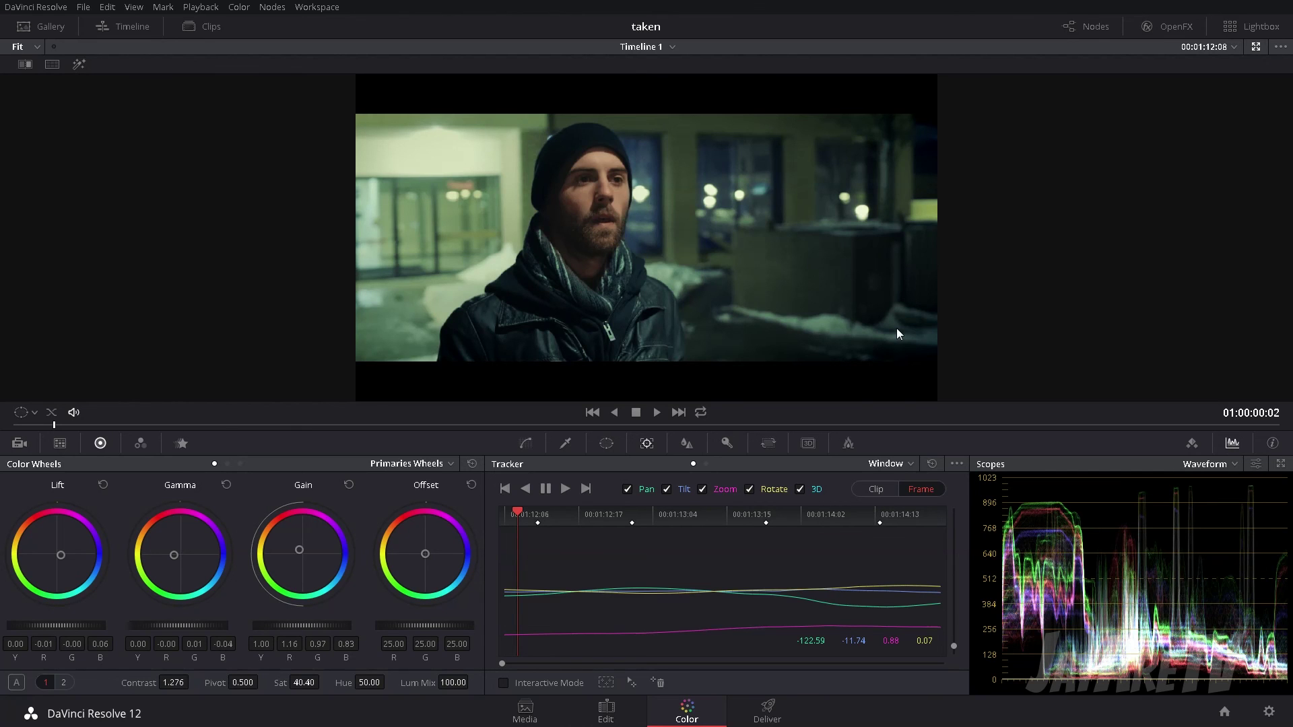